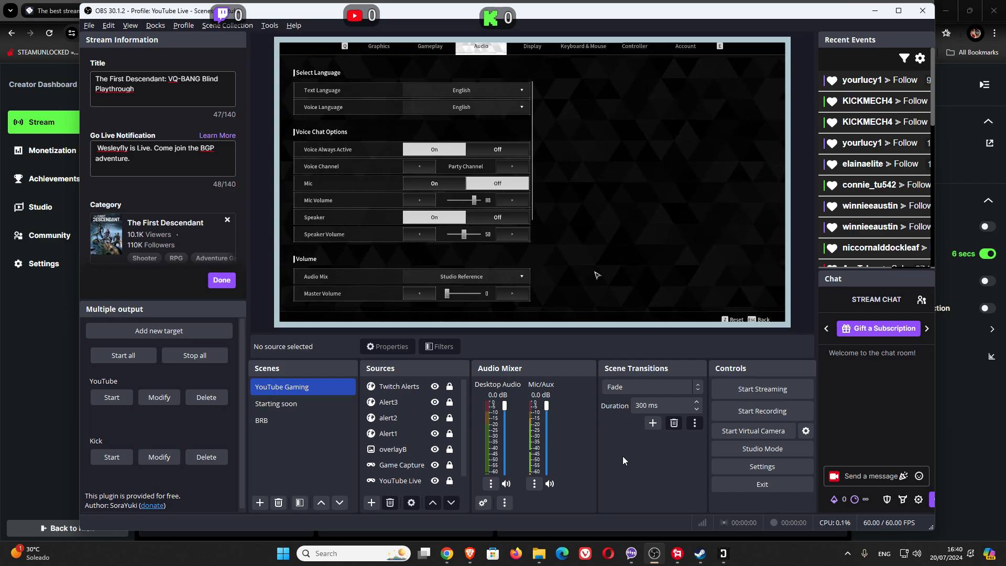
Switch to Brave and look over the BotRix multichat tutorial video and the YouTube Studio live streaming page.
{"action": "left_click", "coordinate": [472, 556]}
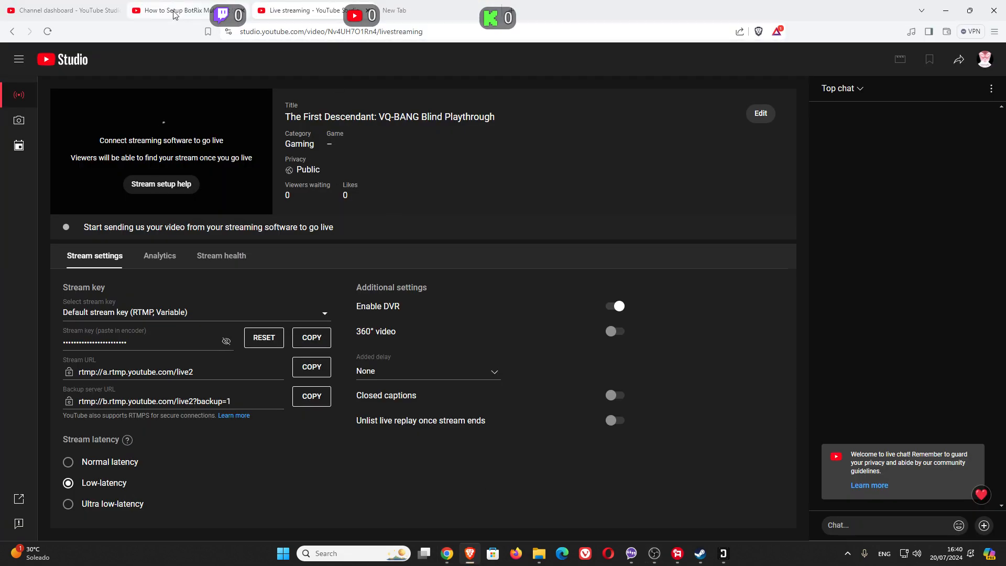
{"action": "left_click", "coordinate": [176, 15]}
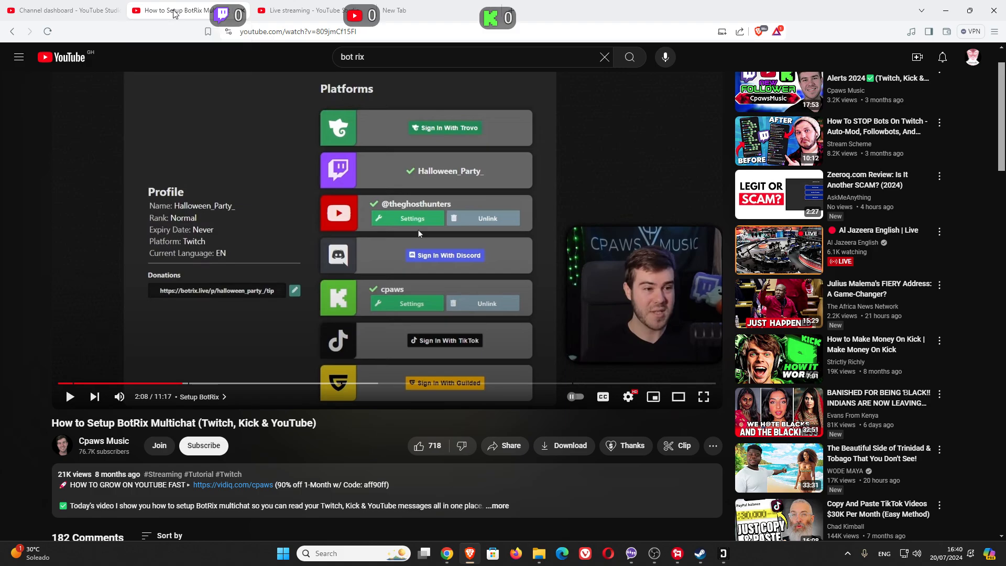
{"action": "left_click", "coordinate": [294, 14]}
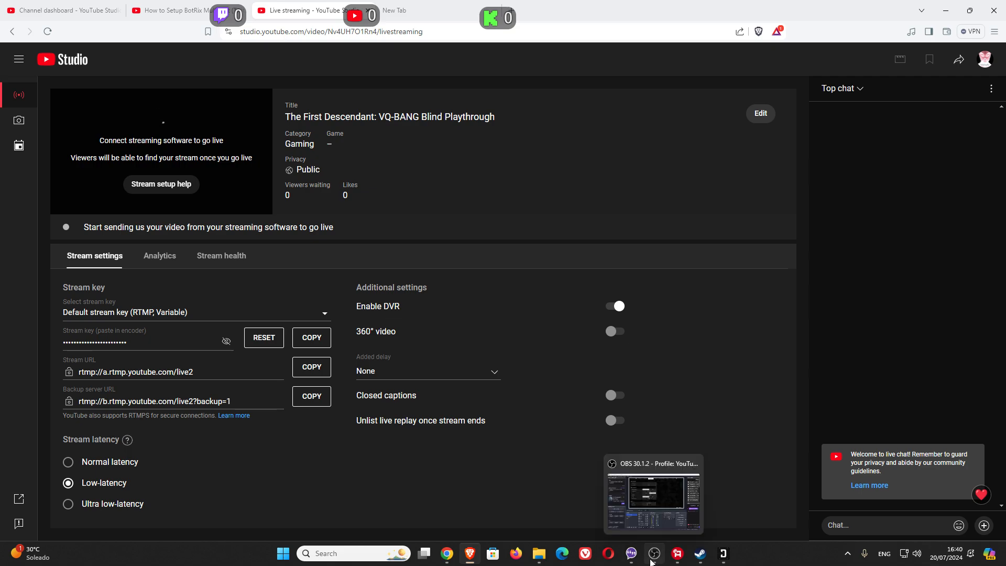
Switch to OBS Studio and shift its window slightly to the left over the browser.
{"action": "left_click", "coordinate": [652, 559]}
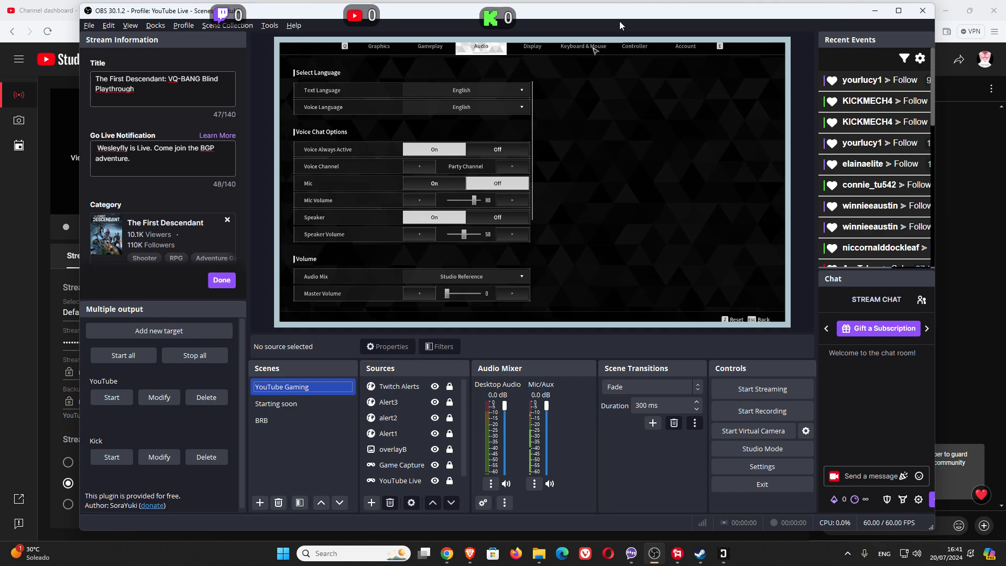
{"action": "left_click_drag", "start_coordinate": [619, 22], "coordinate": [594, 28]}
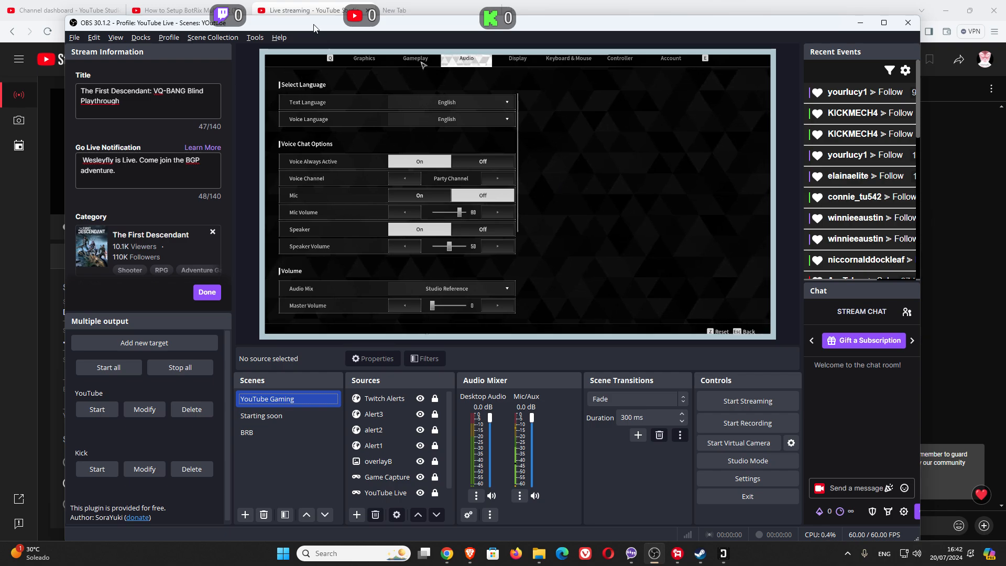
{"action": "left_click_drag", "start_coordinate": [313, 27], "coordinate": [290, 26]}
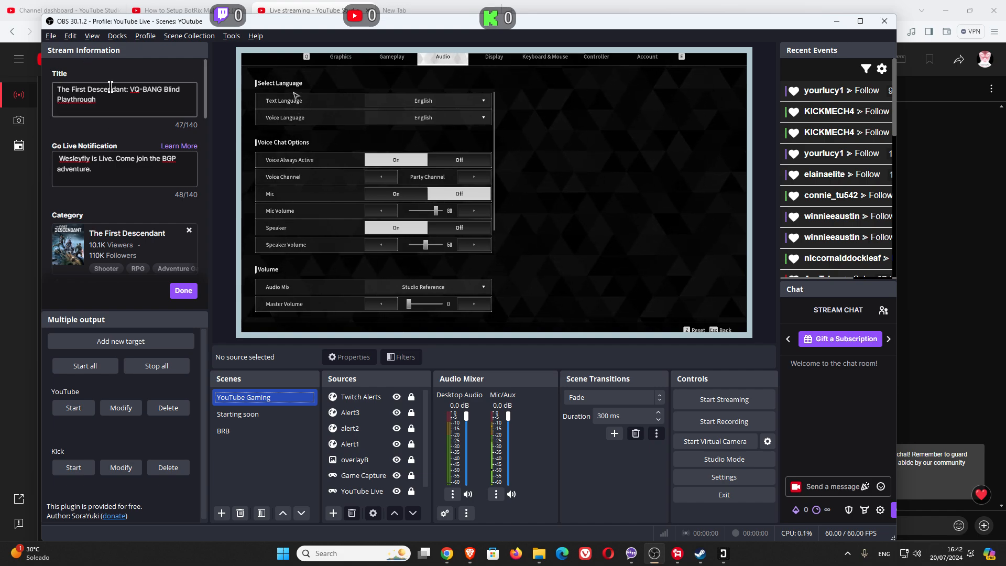
Review the stream title and the Go Live notification text in the stream information, leaving both texts as they are.
{"action": "left_click", "coordinate": [98, 104]}
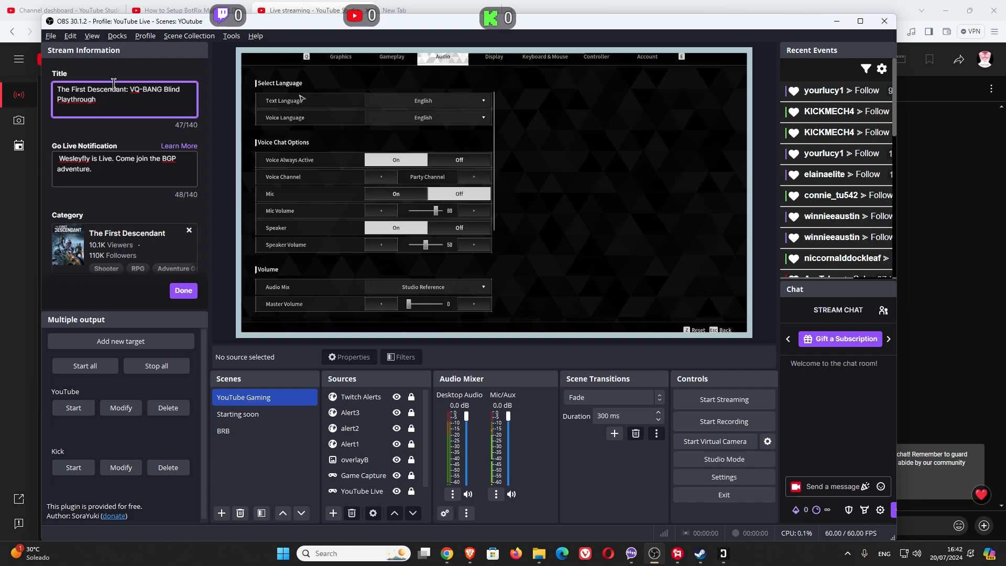
{"action": "left_click_drag", "start_coordinate": [98, 105], "coordinate": [56, 89]}
{"action": "left_click", "coordinate": [112, 103]}
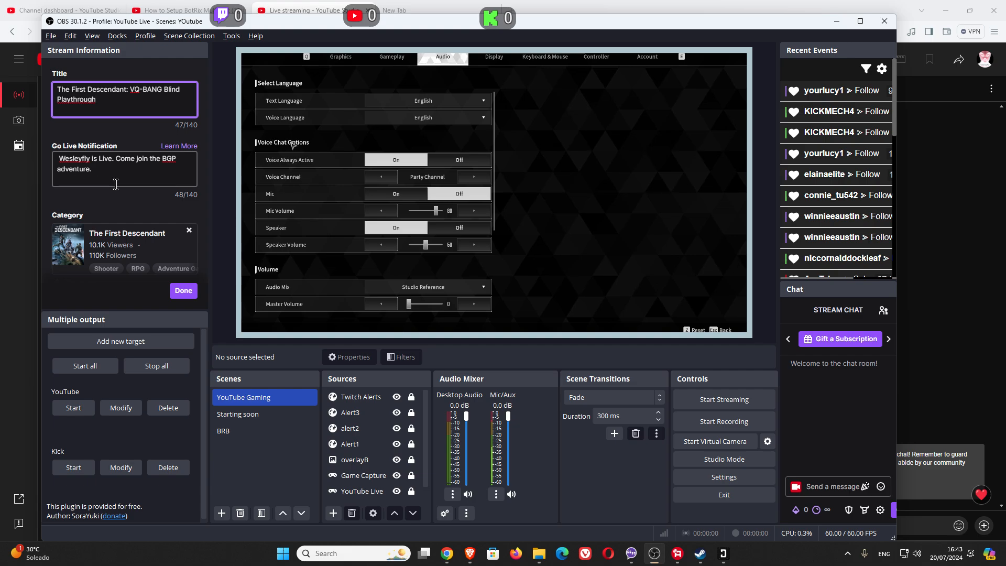
{"action": "left_click", "coordinate": [88, 183]}
{"action": "key", "text": "ctrl+a"}
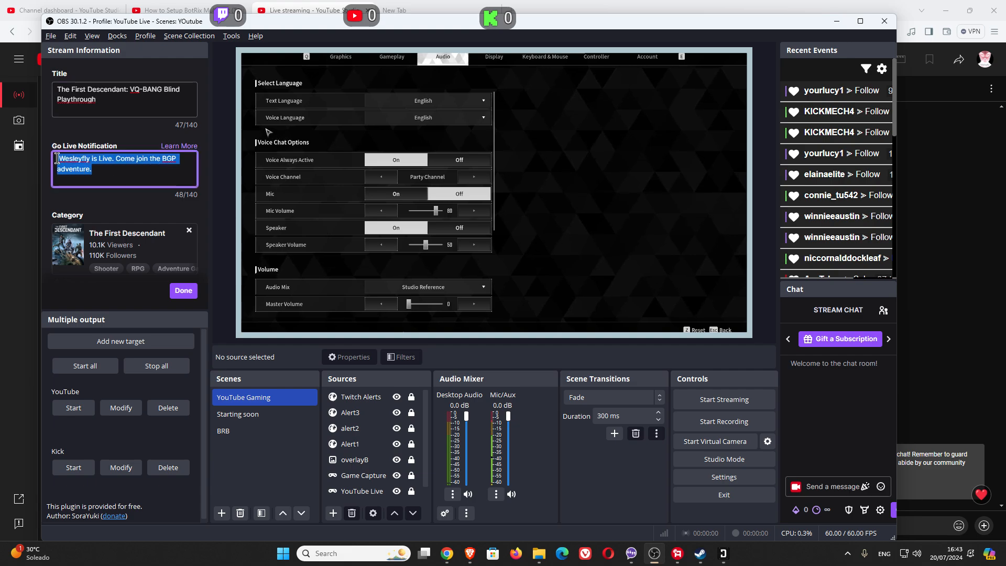
{"action": "left_click", "coordinate": [96, 178]}
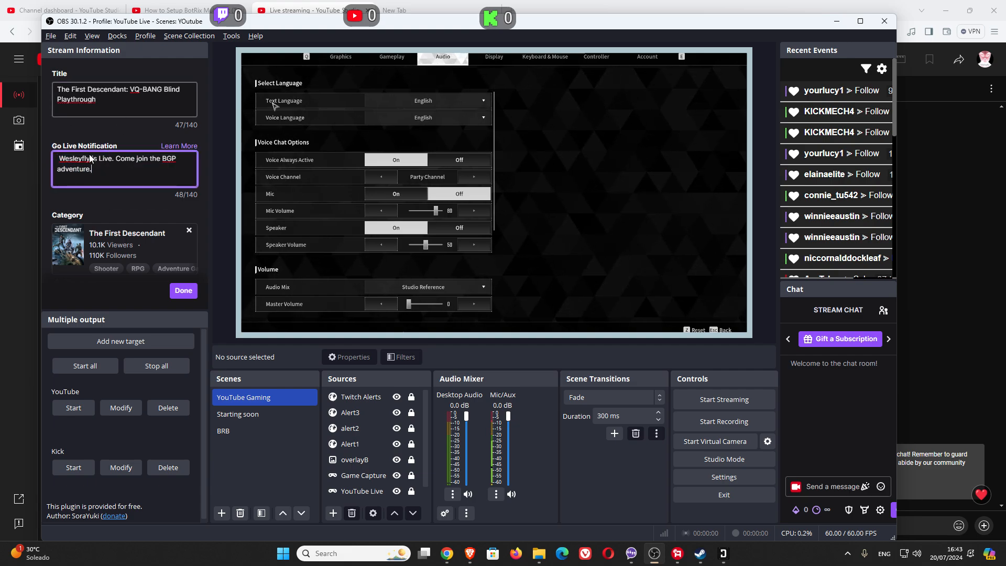
Remove the stream's category, search for "the fir", reassign The First Descendant and apply the stream information.
{"action": "scroll", "coordinate": [146, 211], "scroll_direction": "down", "scroll_amount": 1}
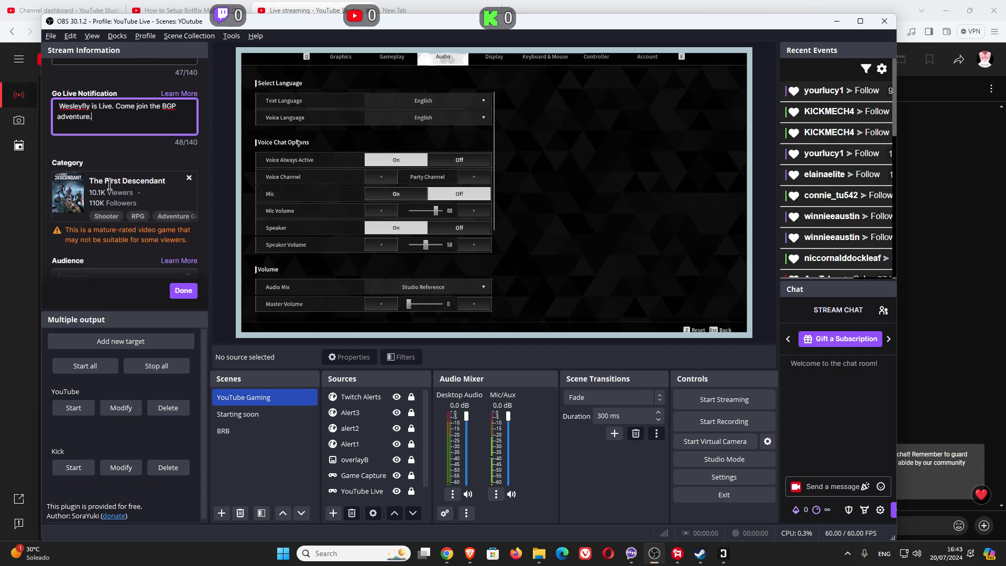
{"action": "left_click", "coordinate": [189, 179]}
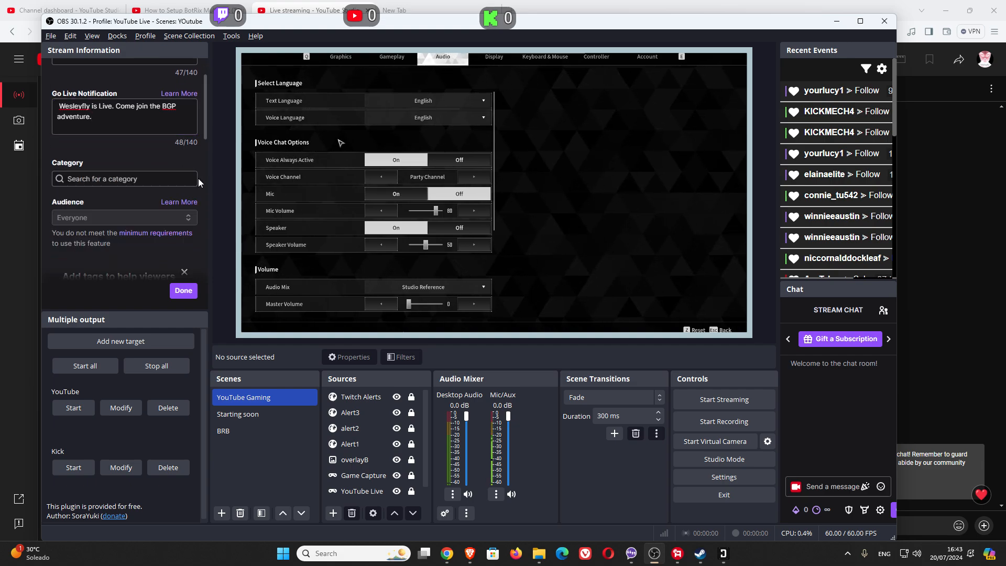
{"action": "left_click", "coordinate": [132, 179]}
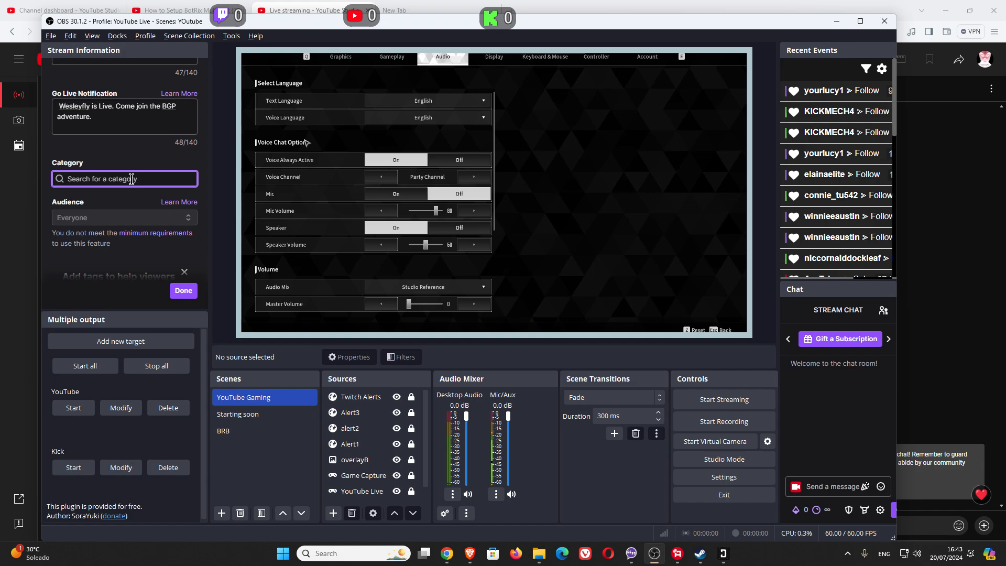
{"action": "type", "text": "the fir"}
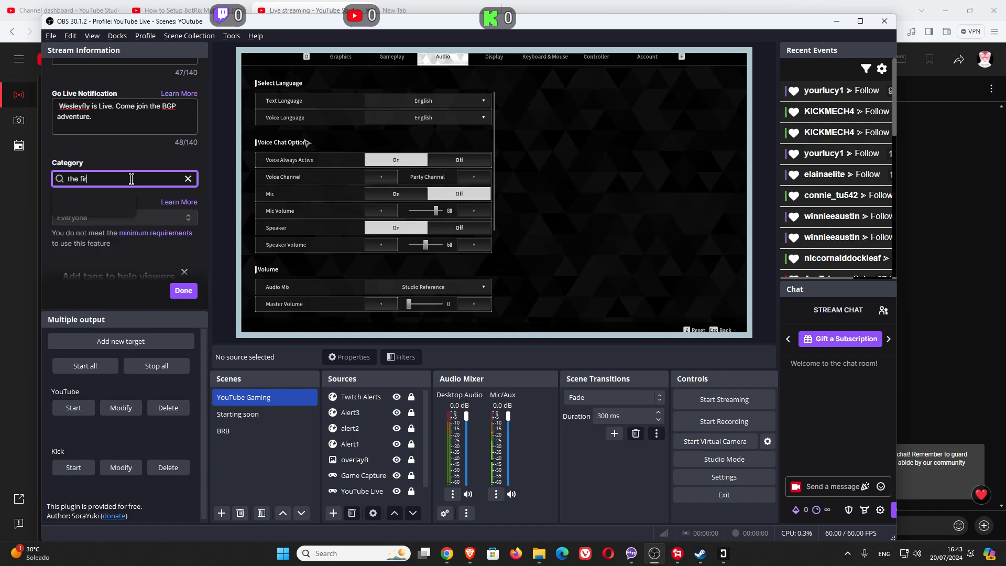
{"action": "left_click", "coordinate": [87, 205]}
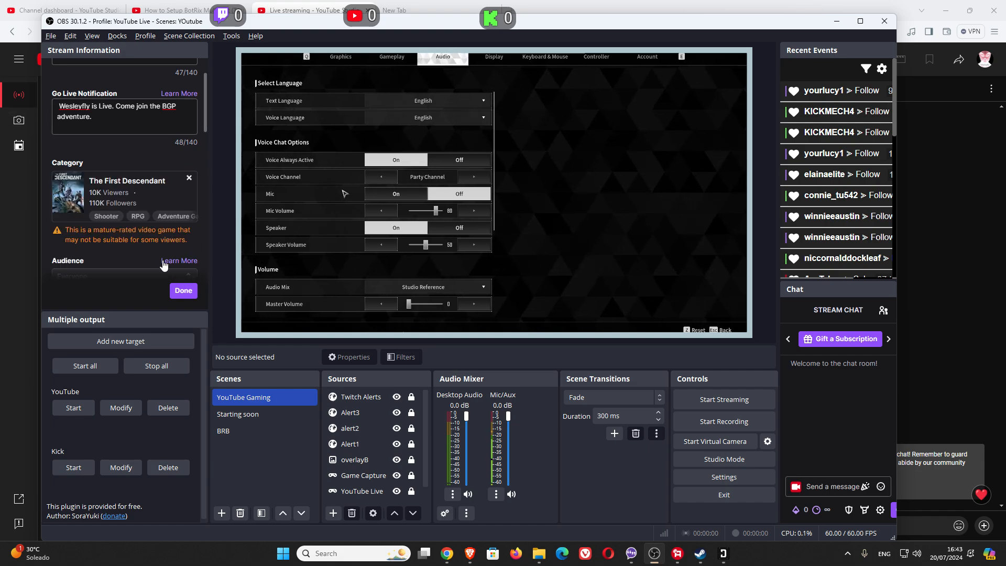
{"action": "left_click", "coordinate": [186, 297]}
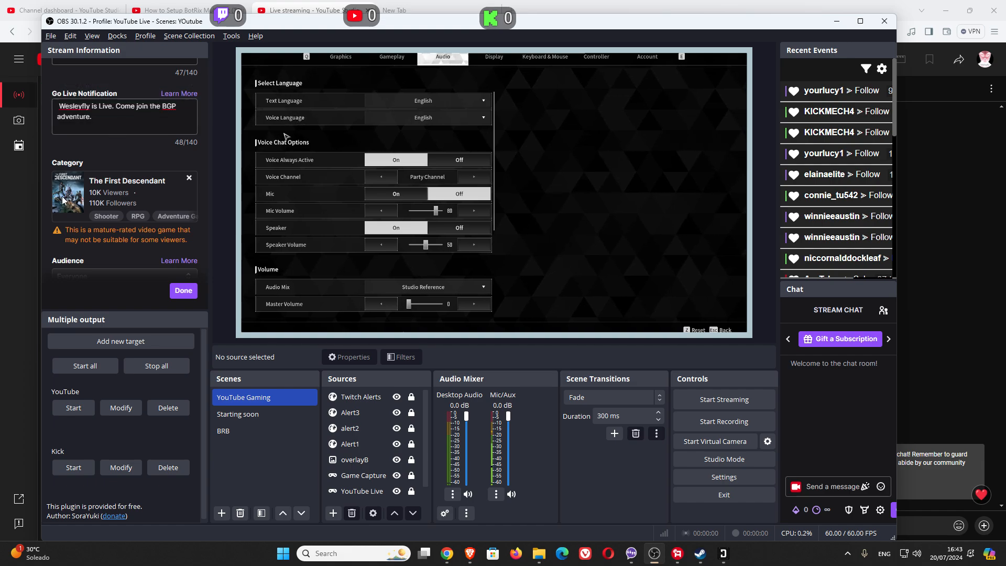
Switch to YouTube Studio, review the livestream's title and description in its edit settings, and close them without saving.
{"action": "left_click", "coordinate": [12, 288]}
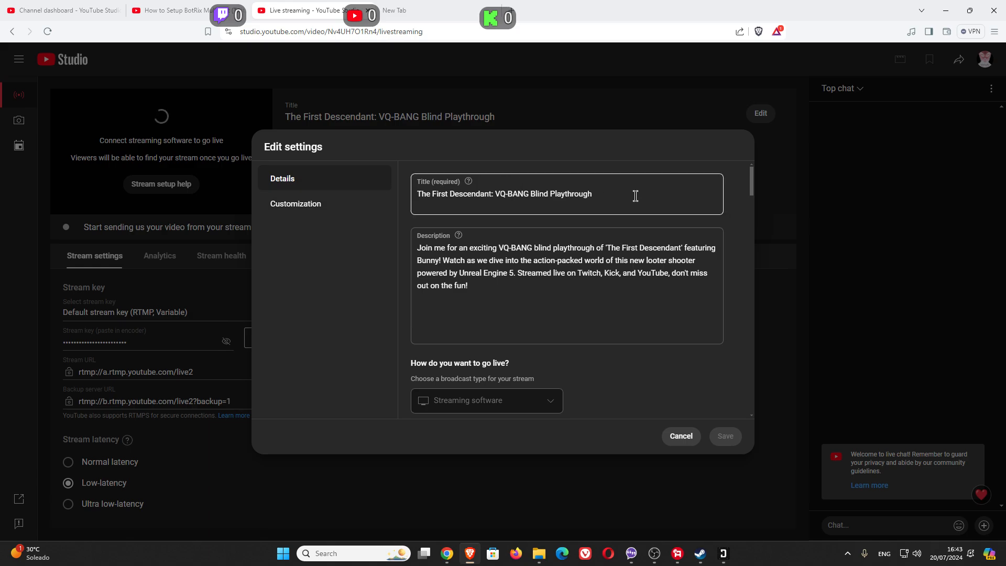
{"action": "left_click", "coordinate": [681, 437]}
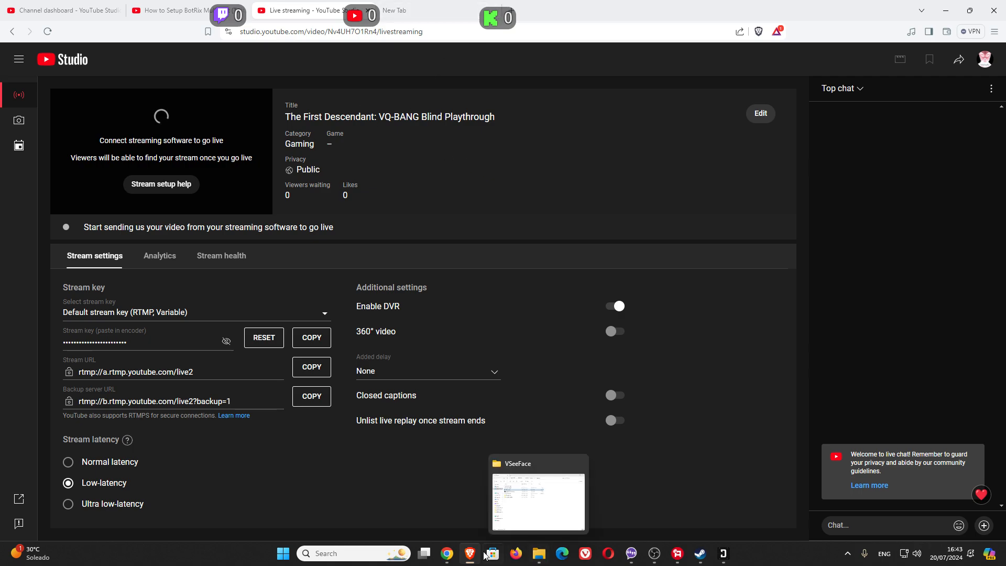
Switch to the Kick dashboard in Chrome and check the title and category in the stream information, plus the channel's follower count.
{"action": "left_click", "coordinate": [447, 554]}
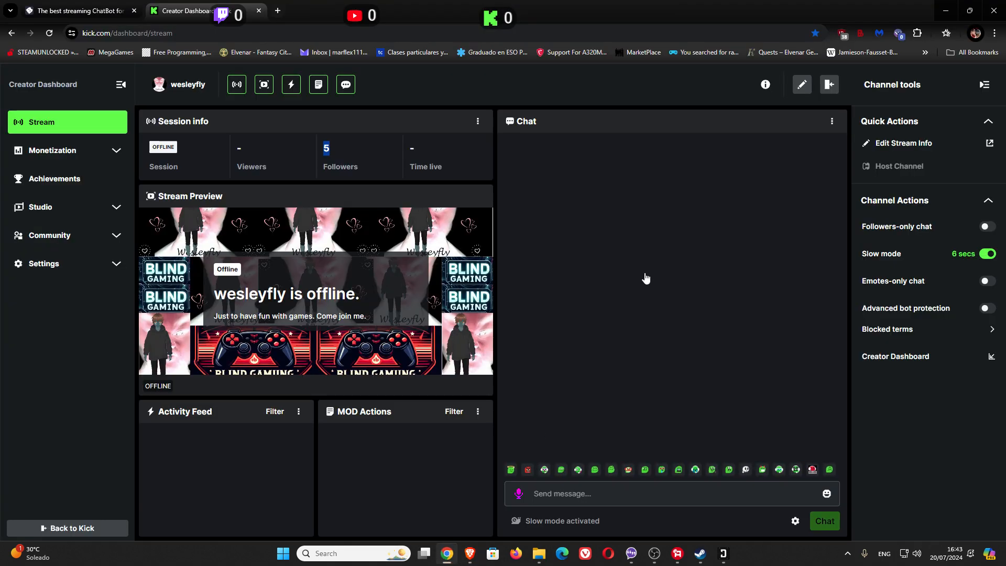
{"action": "left_click", "coordinate": [921, 146]}
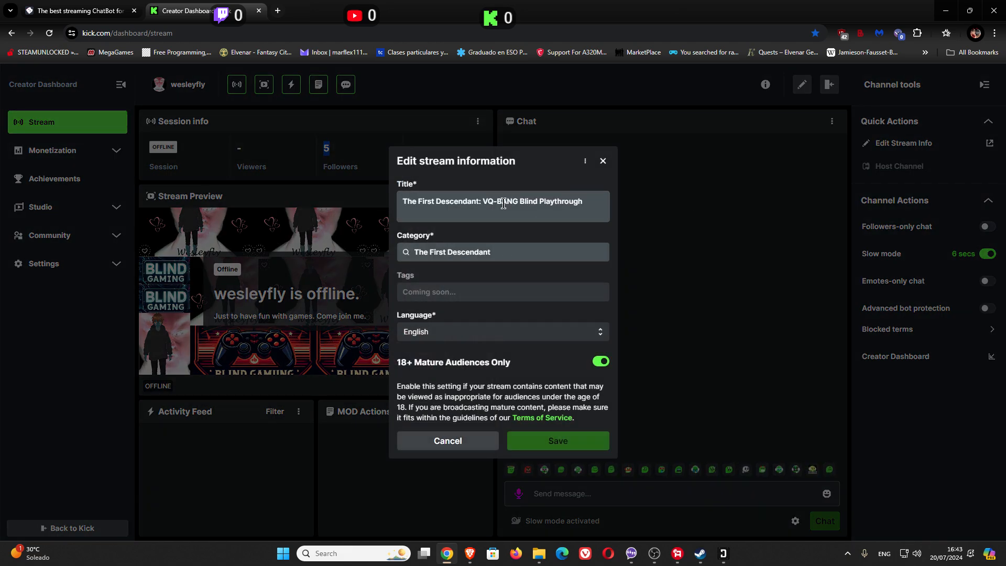
{"action": "left_click_drag", "start_coordinate": [402, 202], "coordinate": [600, 217]}
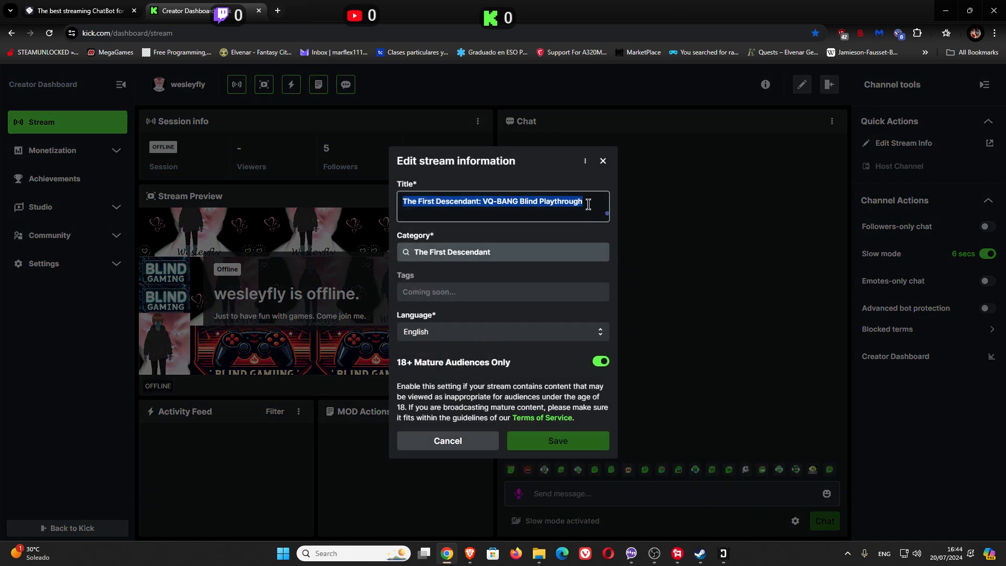
{"action": "left_click", "coordinate": [588, 204]}
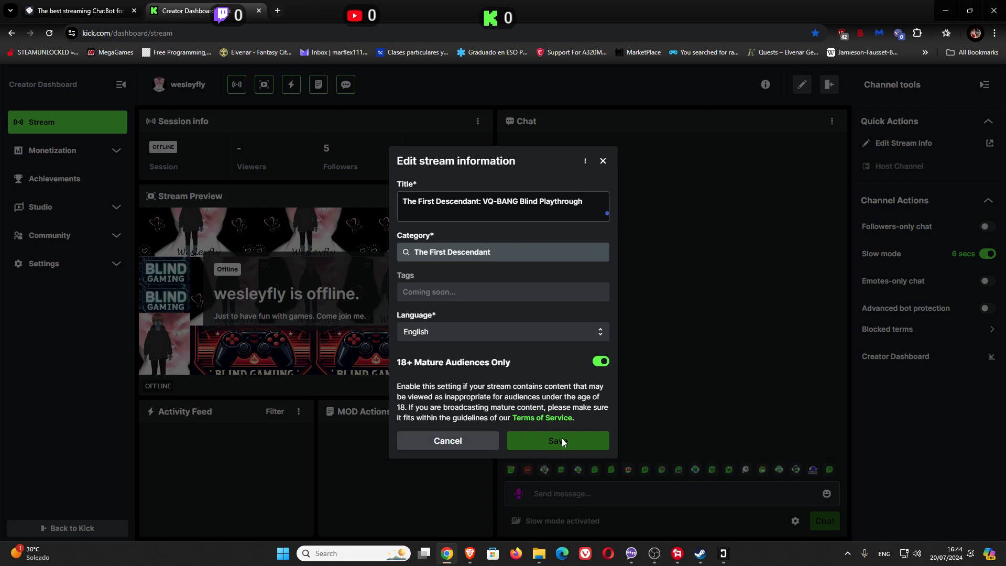
{"action": "left_click", "coordinate": [603, 161]}
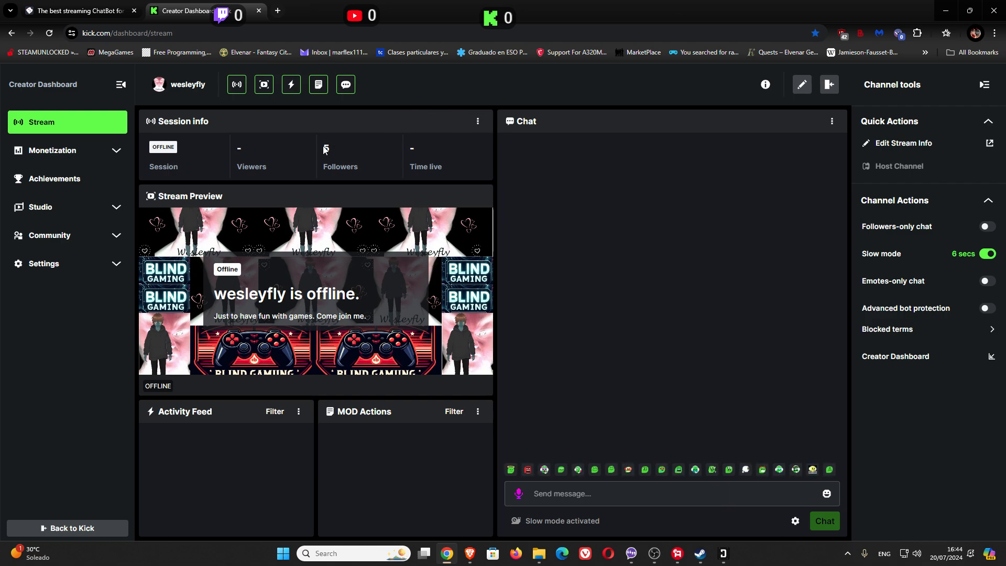
{"action": "left_click_drag", "start_coordinate": [343, 154], "coordinate": [325, 152]}
{"action": "left_click", "coordinate": [334, 158]}
View the BotRix profile page and examine which streaming platforms are linked to the account.
{"action": "mouse_move", "coordinate": [92, 17]}
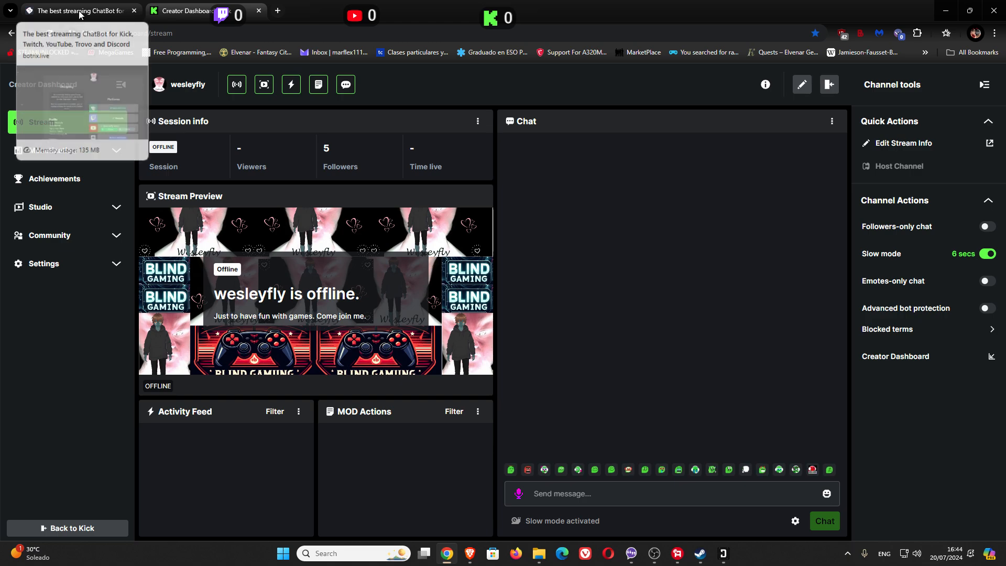
{"action": "left_click", "coordinate": [92, 13]}
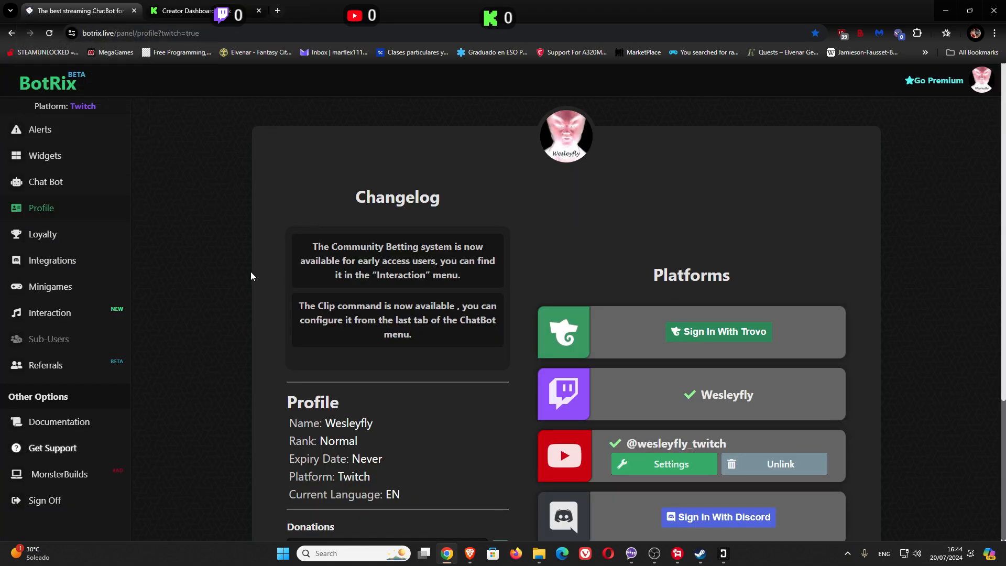
{"action": "scroll", "coordinate": [249, 273], "scroll_direction": "down", "scroll_amount": 2}
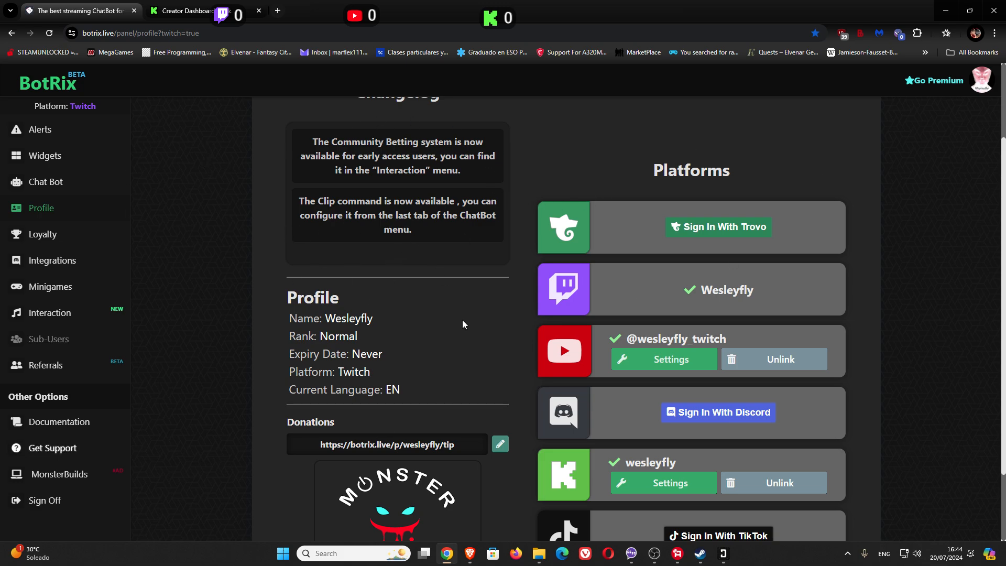
{"action": "scroll", "coordinate": [460, 318], "scroll_direction": "down", "scroll_amount": 2}
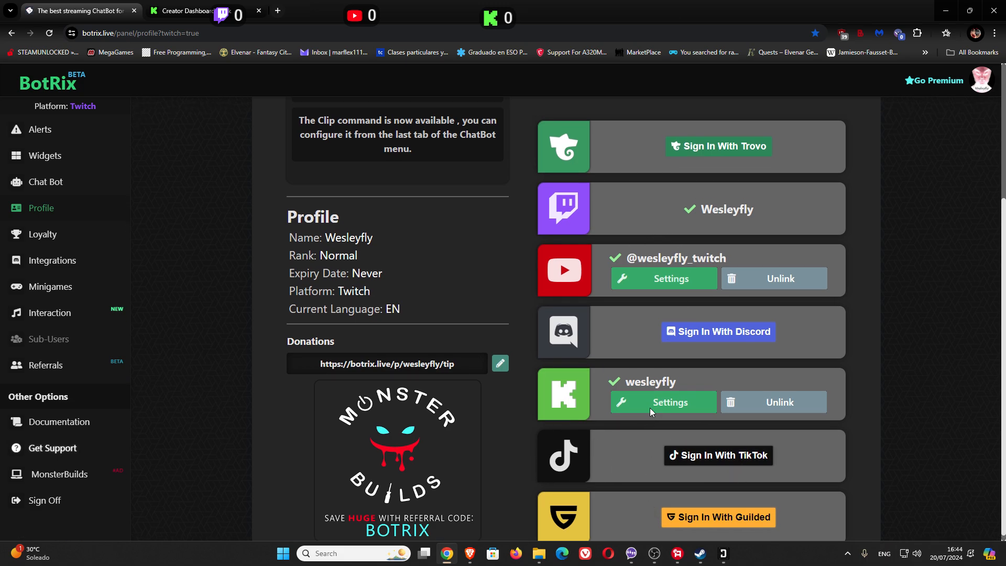
{"action": "scroll", "coordinate": [650, 408], "scroll_direction": "up", "scroll_amount": 1}
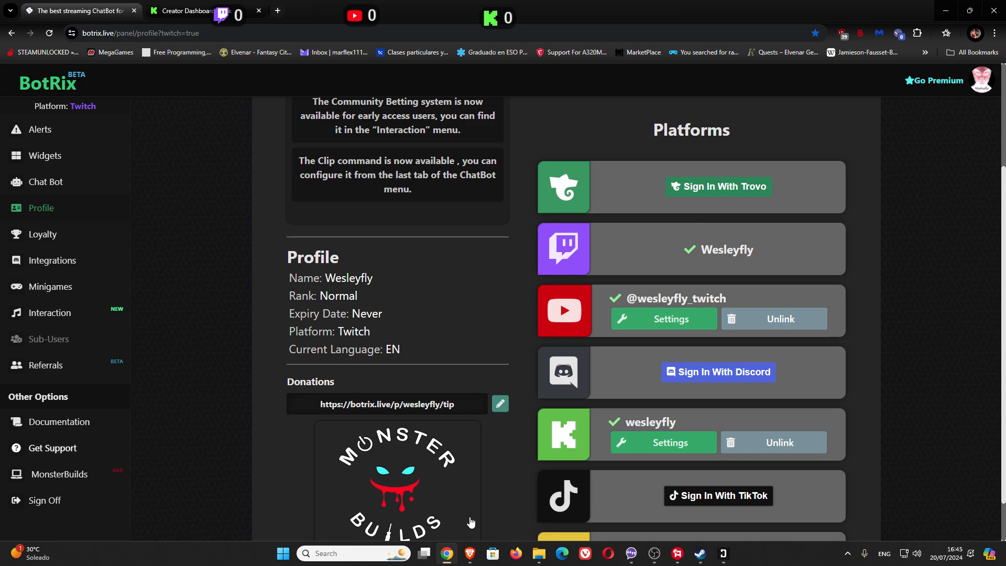
Switch to Brave and look over the BotRix multichat setup video, YouTube Studio dashboard and livestream page.
{"action": "left_click", "coordinate": [470, 553]}
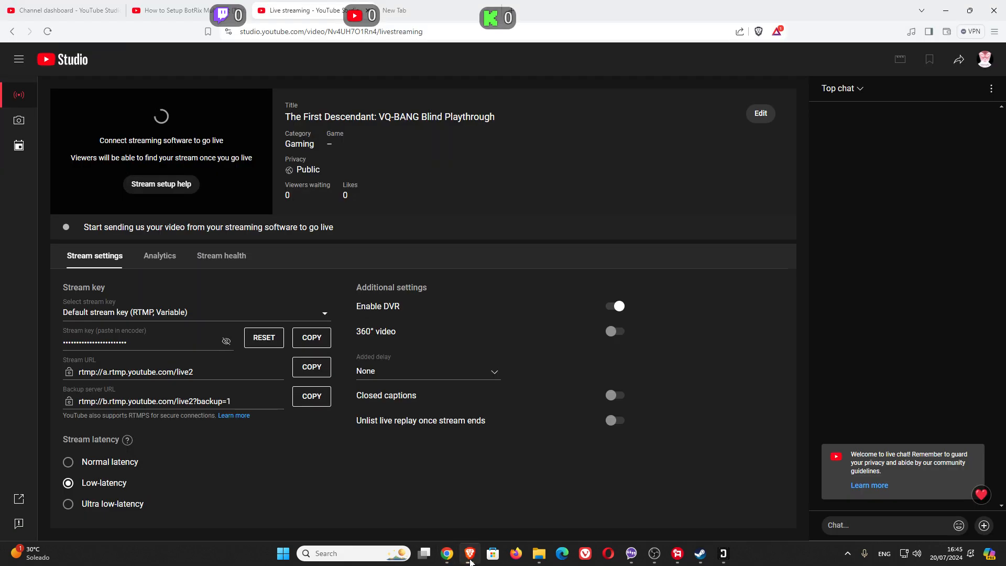
{"action": "left_click", "coordinate": [232, 7]}
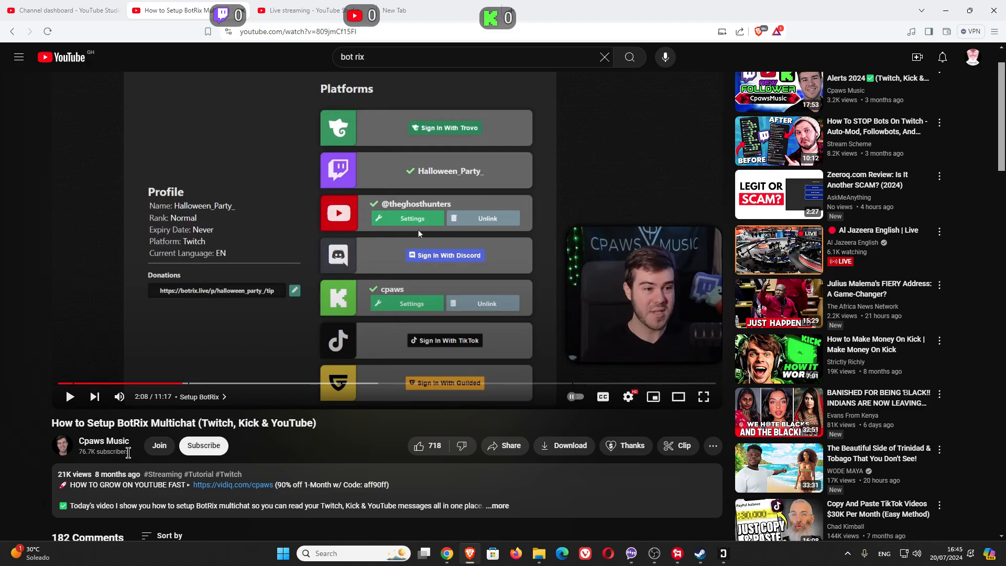
{"action": "left_click", "coordinate": [62, 10]}
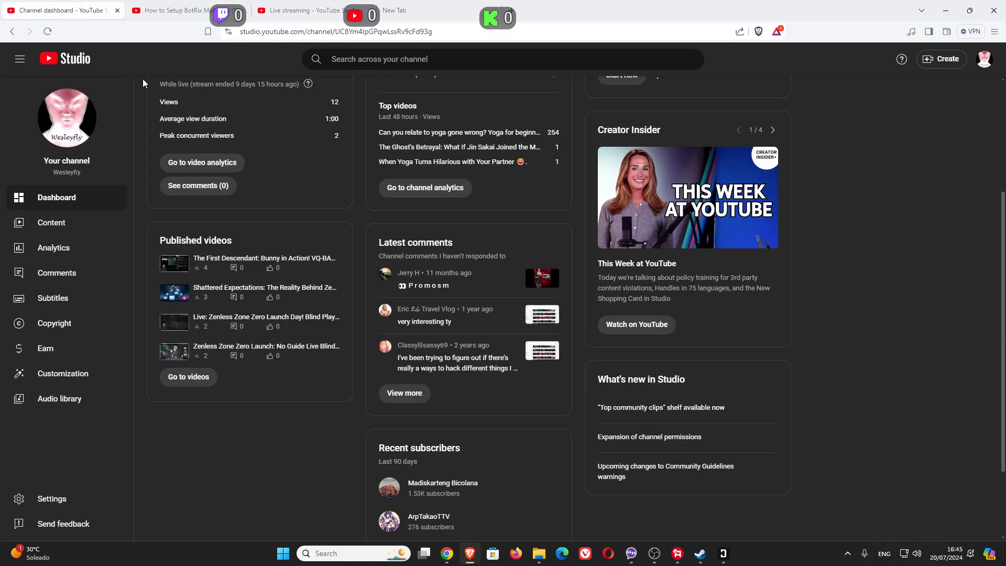
{"action": "left_click", "coordinate": [297, 10]}
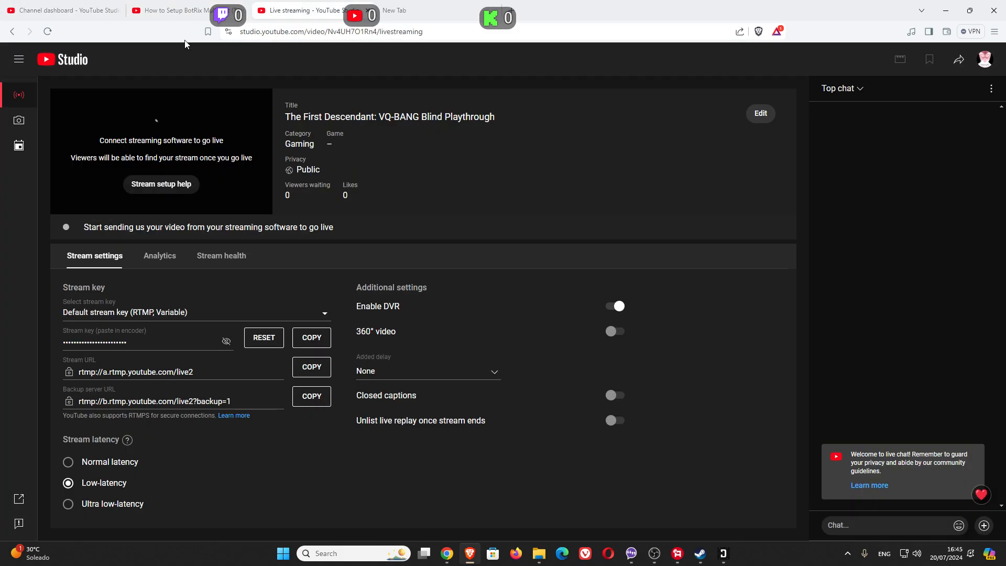
{"action": "left_click", "coordinate": [176, 10]}
{"action": "left_click", "coordinate": [294, 10]}
{"action": "left_click", "coordinate": [157, 10]}
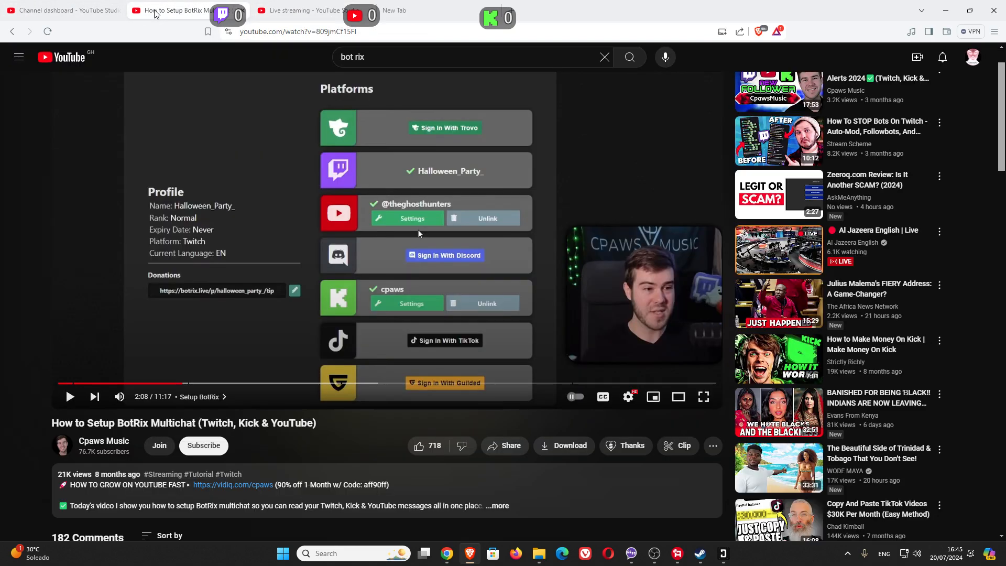
Check the standard moderators in the YouTube channel's Community settings, and close the settings without saving.
{"action": "left_click", "coordinate": [57, 13]}
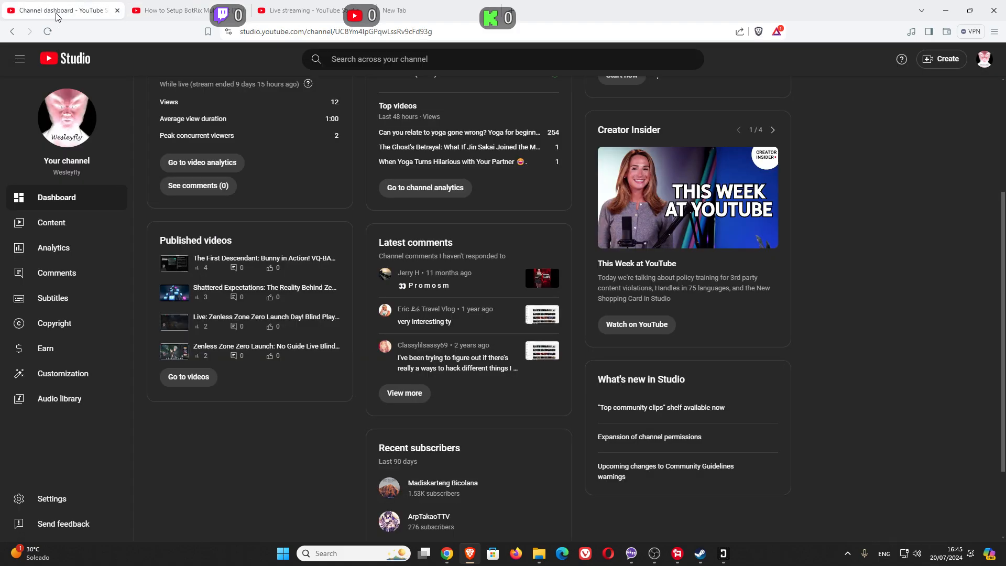
{"action": "left_click", "coordinate": [52, 500]}
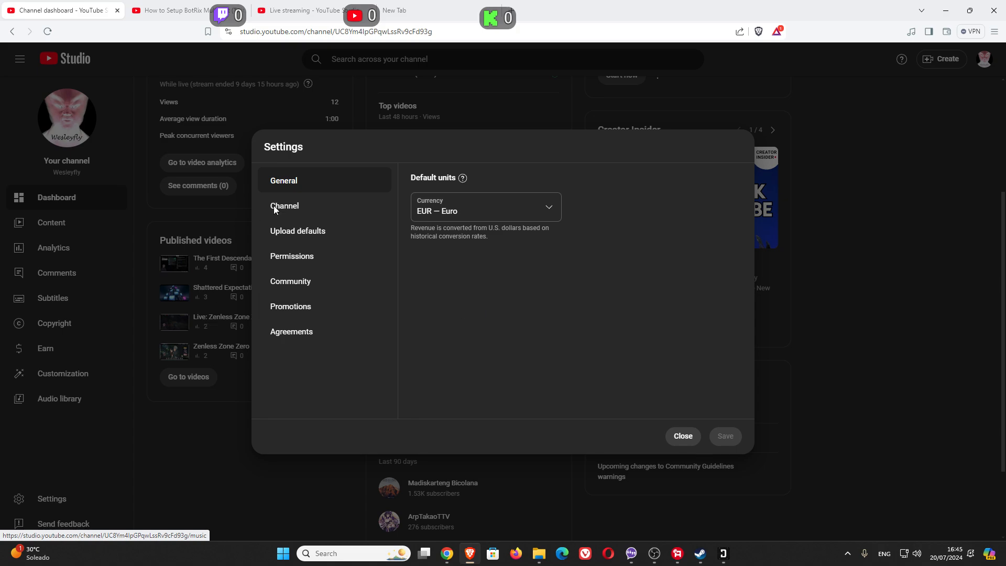
{"action": "left_click", "coordinate": [292, 283]}
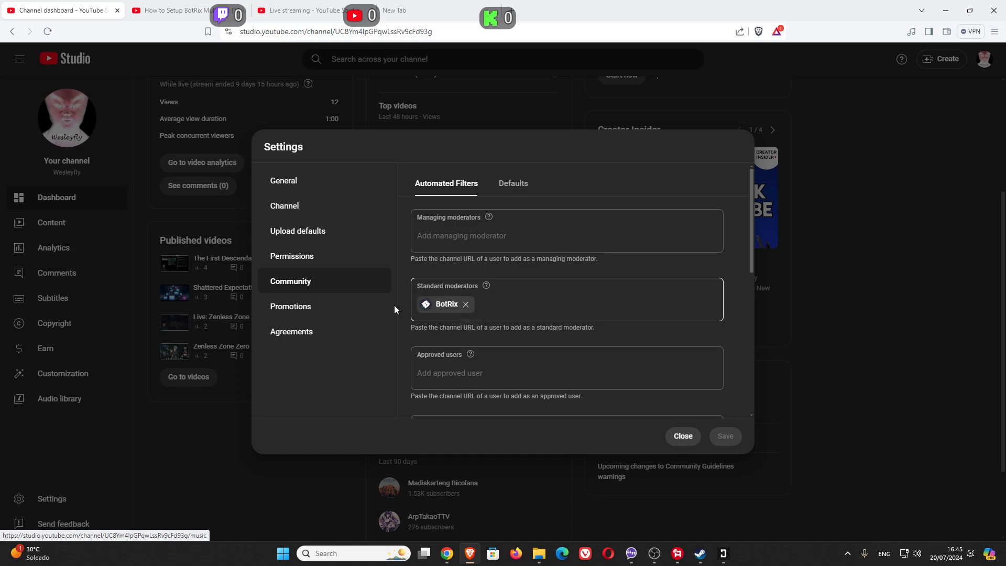
{"action": "left_click", "coordinate": [683, 436]}
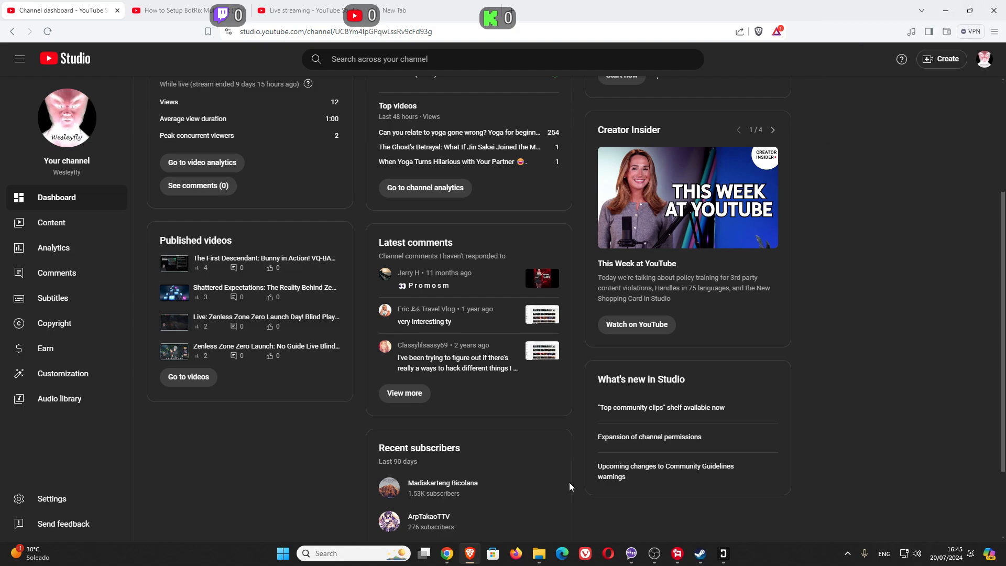
Open the transparent chat overlay and check how it displays over the browser and The First Descendant.
{"action": "left_click", "coordinate": [638, 555]}
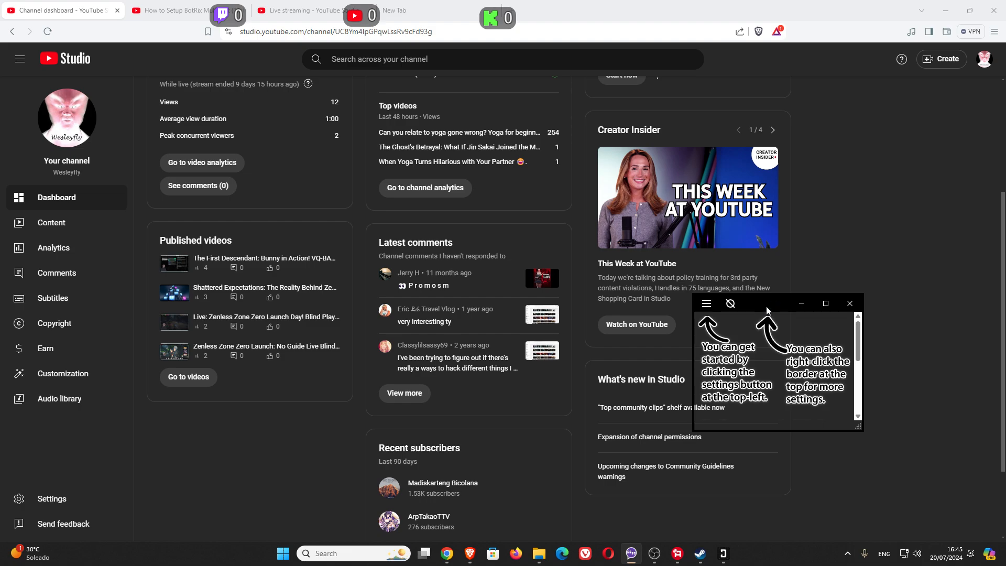
{"action": "left_click_drag", "start_coordinate": [766, 306], "coordinate": [725, 258]}
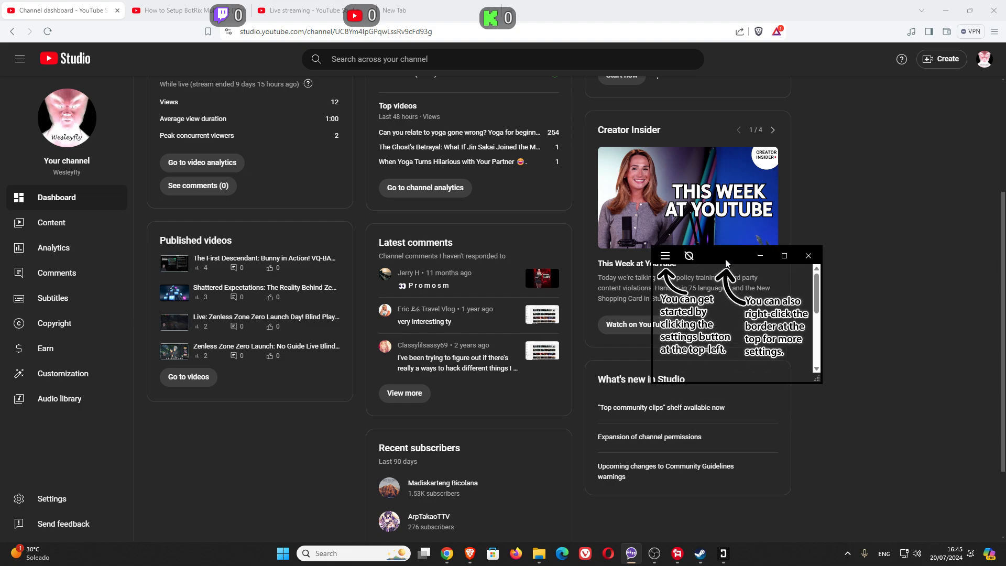
{"action": "left_click", "coordinate": [169, 15]}
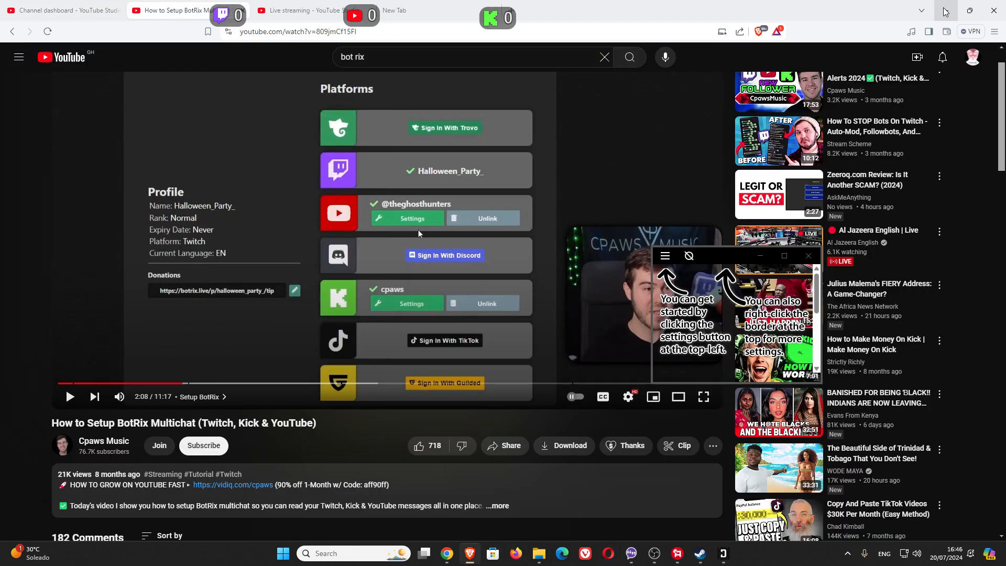
{"action": "left_click", "coordinate": [723, 553]}
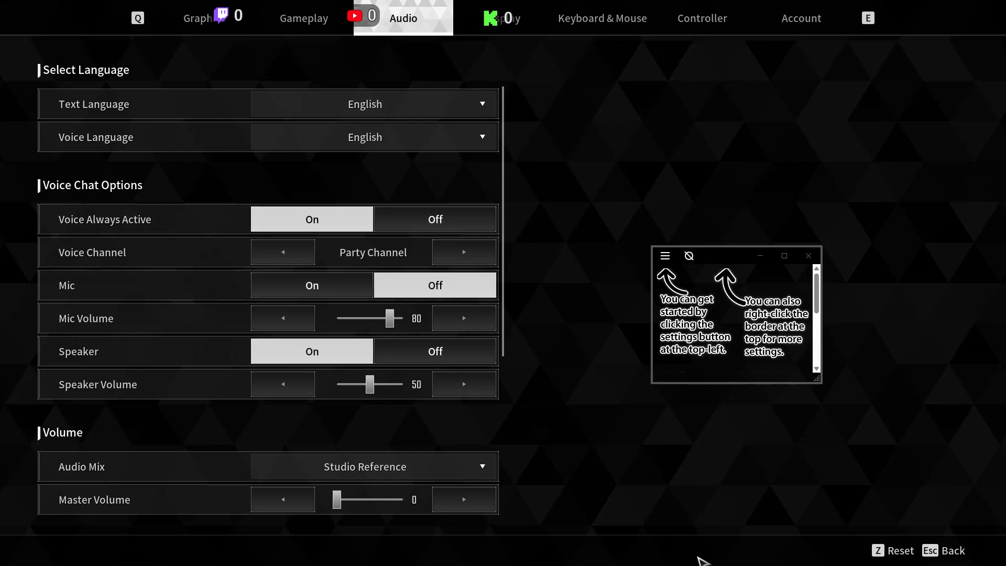
{"action": "key", "text": "alt+Tab"}
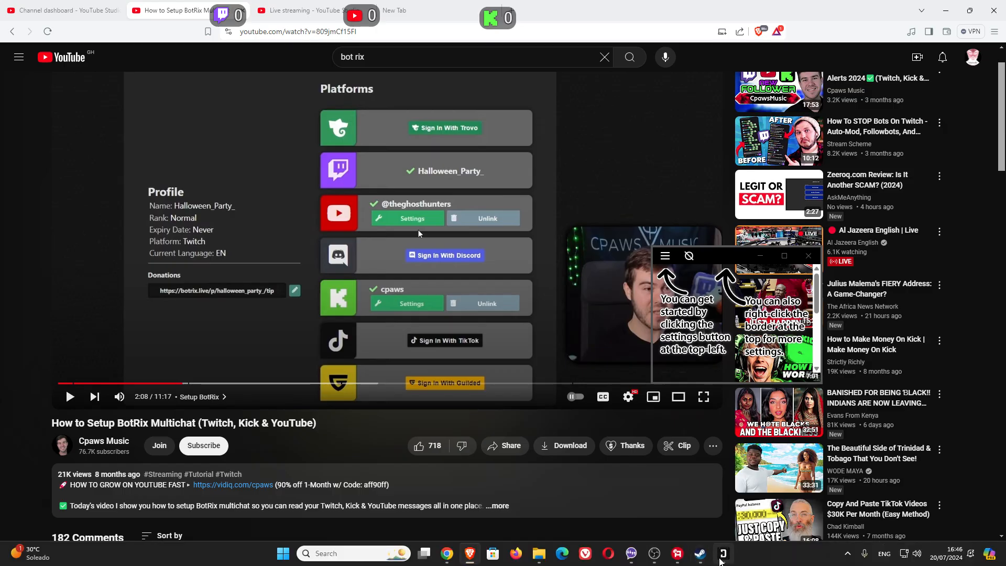
{"action": "left_click", "coordinate": [724, 560]}
{"action": "key", "text": "alt+Tab"}
{"action": "left_click_drag", "start_coordinate": [728, 257], "coordinate": [593, 166]}
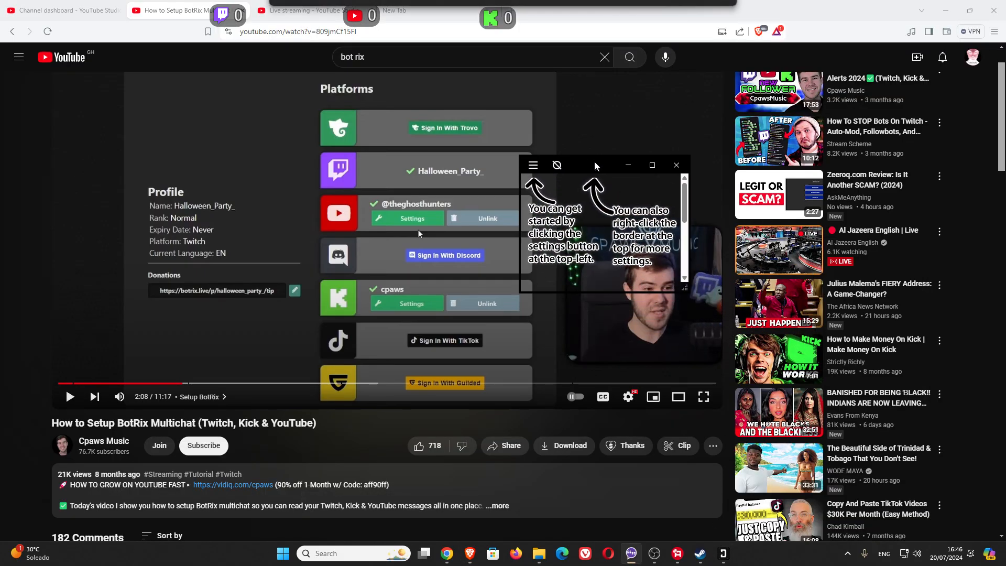
Return to the YouTube livestream page and move the chat overlay so it overlaps the edge of the Top chat area.
{"action": "left_click", "coordinate": [285, 12]}
{"action": "left_click_drag", "start_coordinate": [583, 168], "coordinate": [615, 143]}
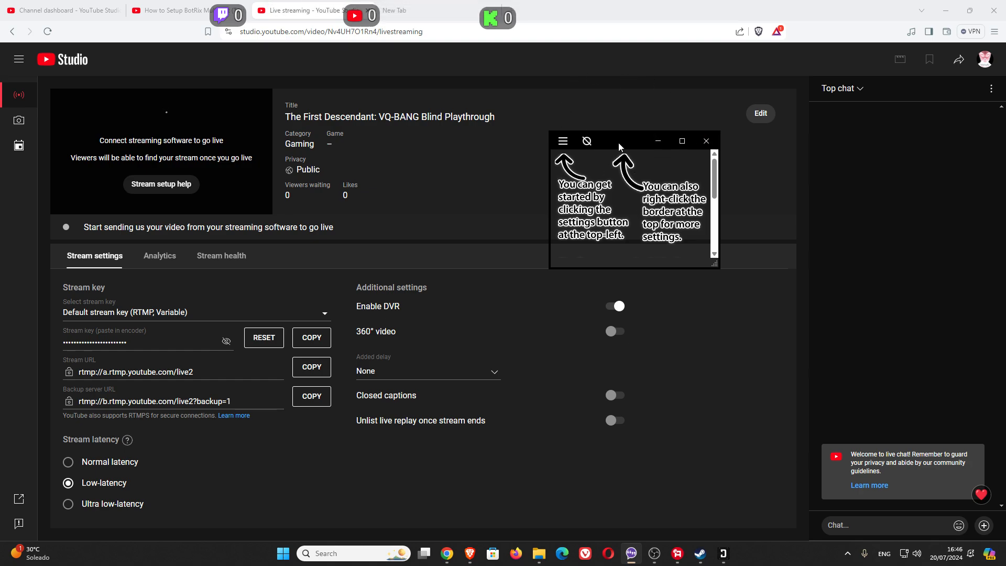
{"action": "left_click_drag", "start_coordinate": [613, 142], "coordinate": [672, 154]}
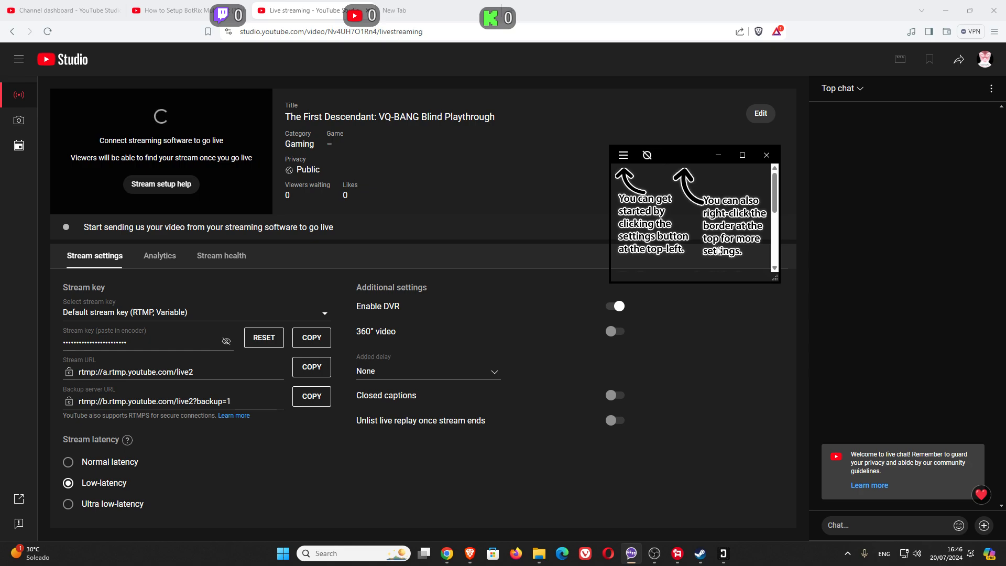
{"action": "left_click_drag", "start_coordinate": [679, 156], "coordinate": [766, 142]}
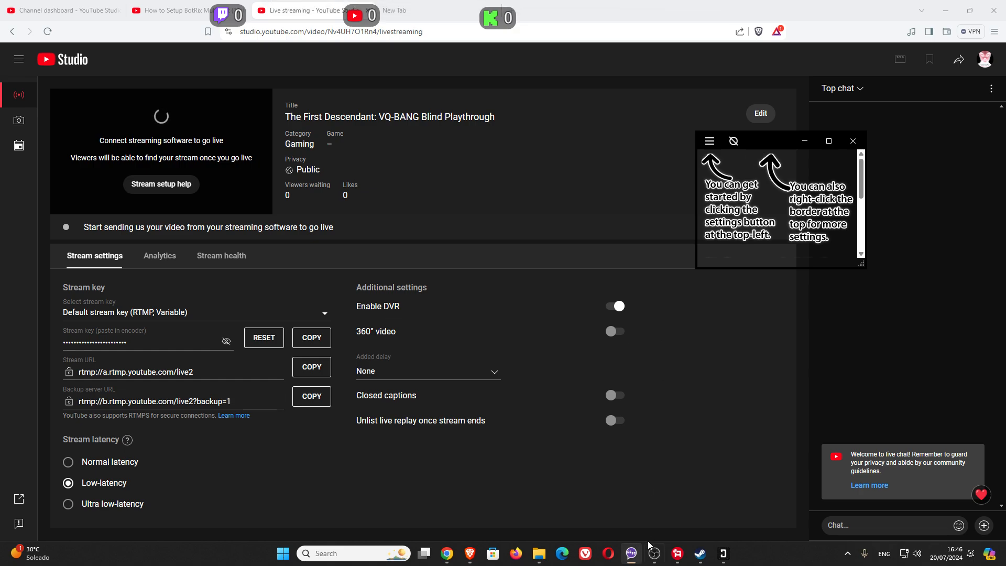
Switch to OBS Studio, and minimise and restore the chat overlay in front of it.
{"action": "mouse_move", "coordinate": [658, 559]}
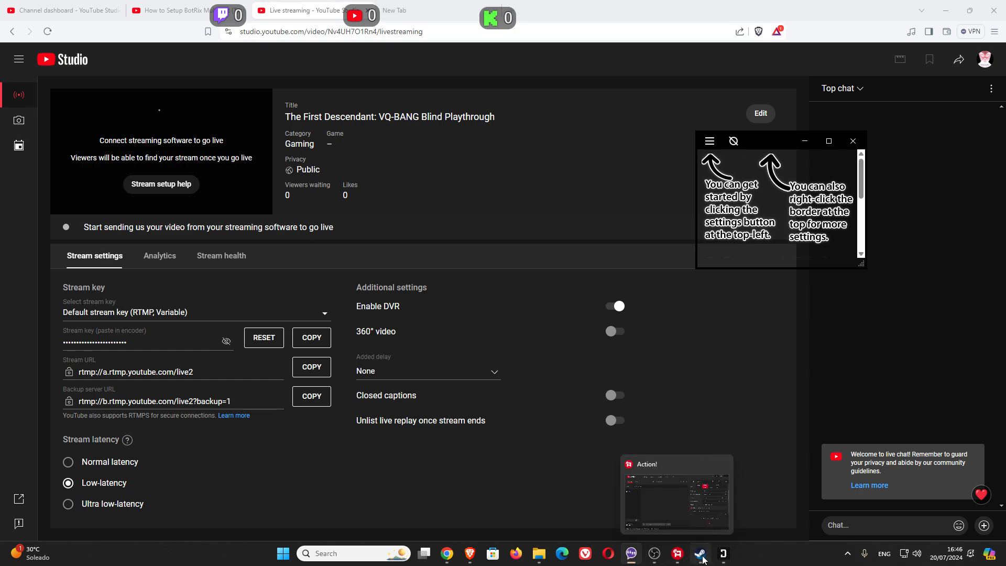
{"action": "mouse_move", "coordinate": [702, 559]}
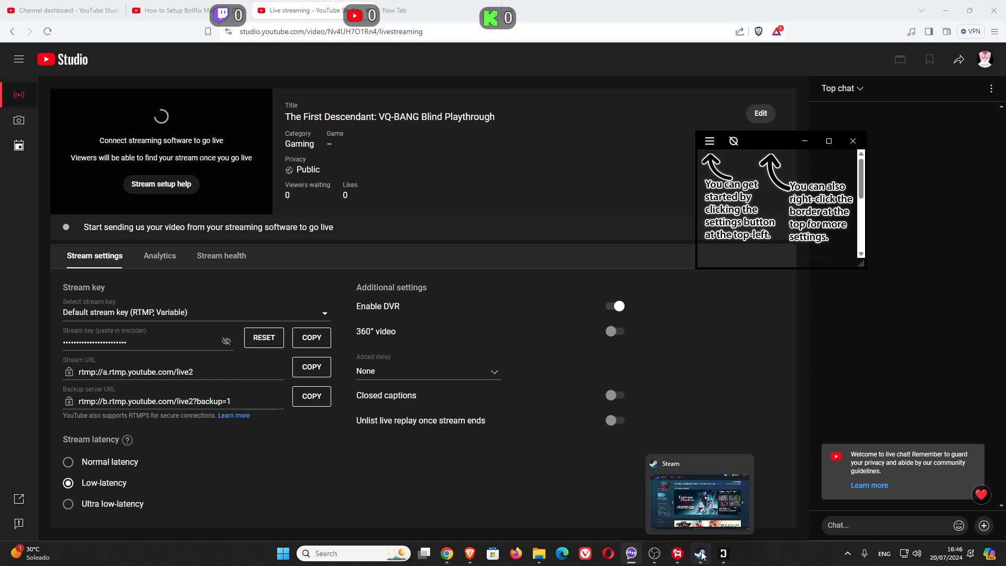
{"action": "left_click", "coordinate": [653, 560]}
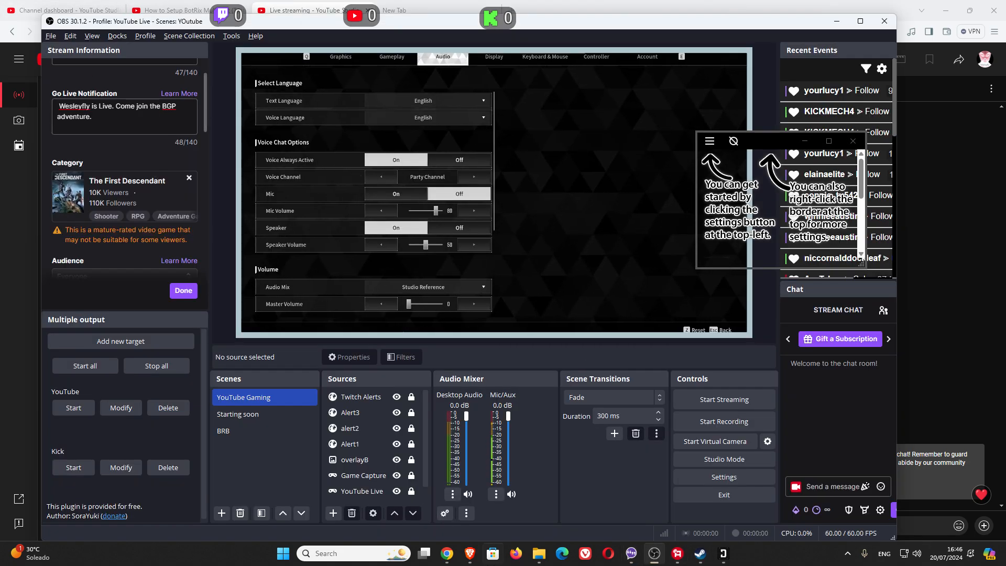
{"action": "mouse_move", "coordinate": [473, 561]}
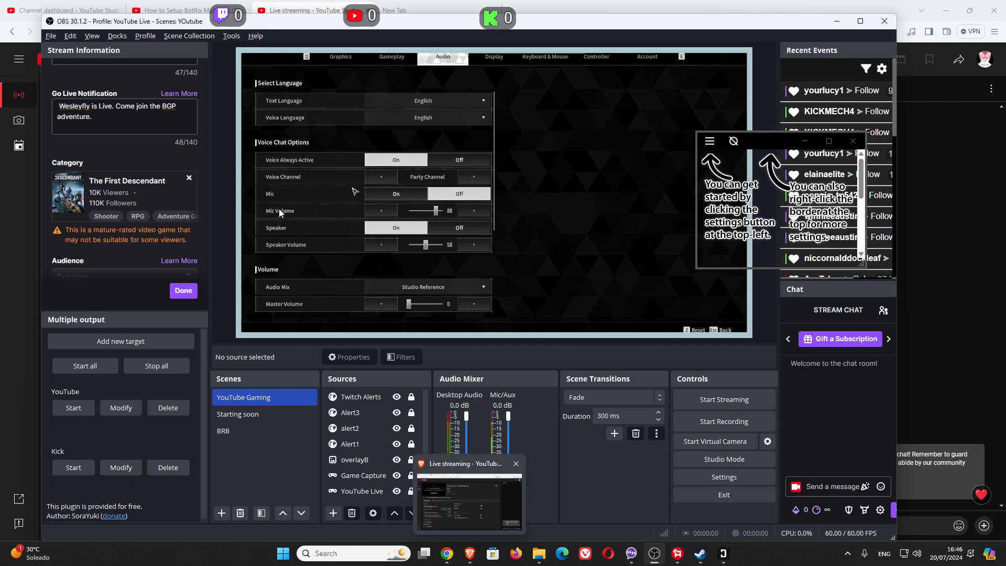
{"action": "left_click", "coordinate": [805, 142]}
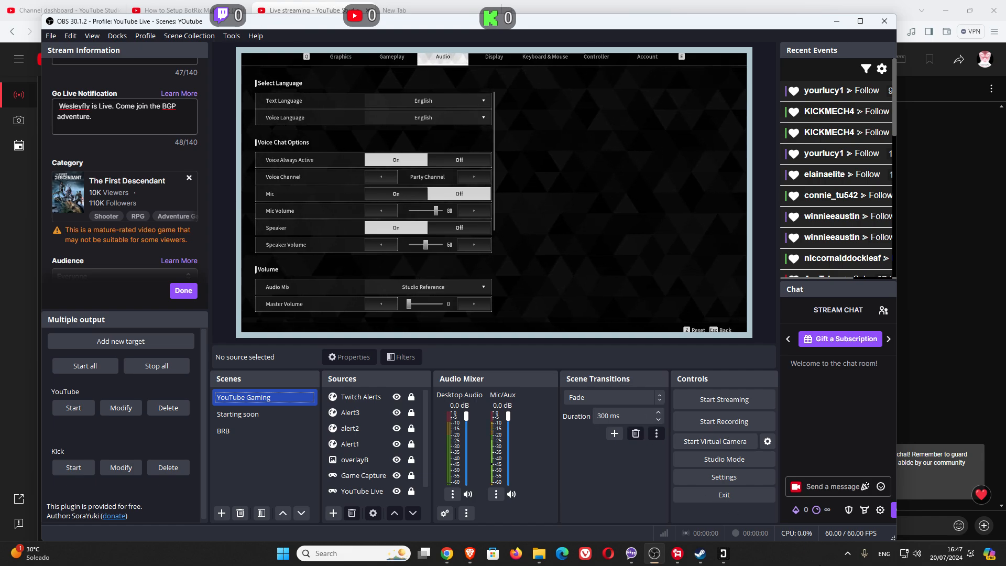
{"action": "left_click", "coordinate": [654, 554]}
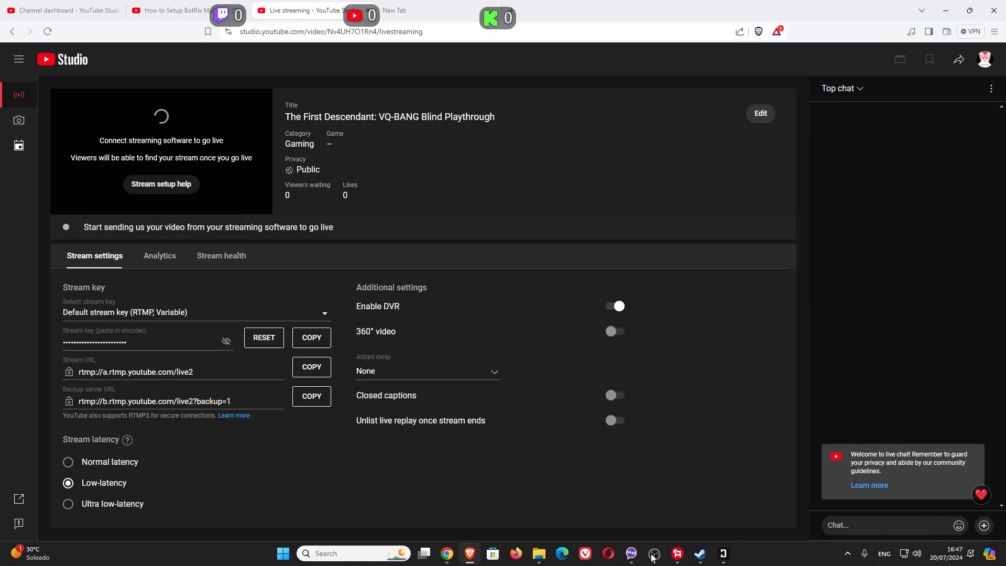
{"action": "left_click", "coordinate": [654, 554]}
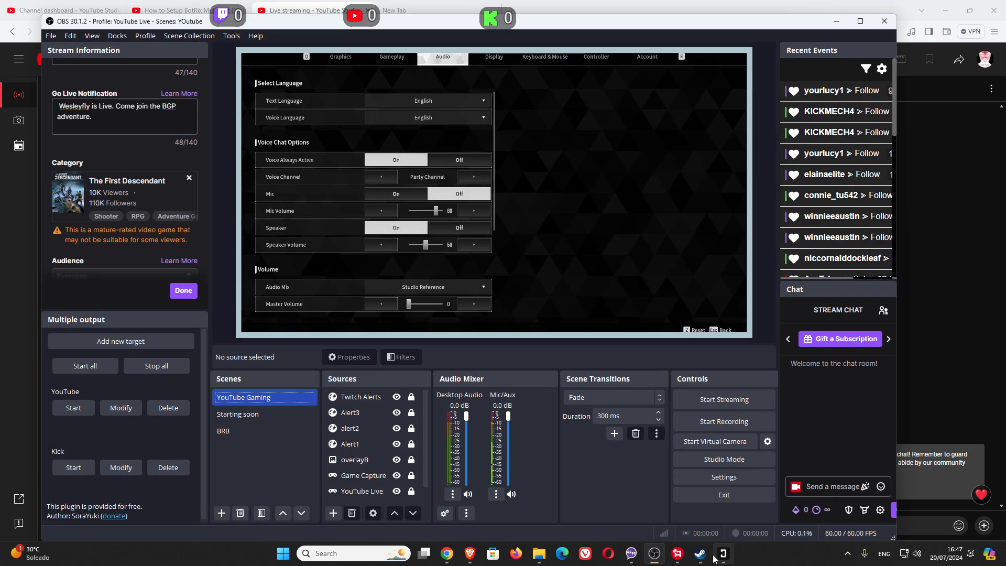
{"action": "mouse_move", "coordinate": [714, 558]}
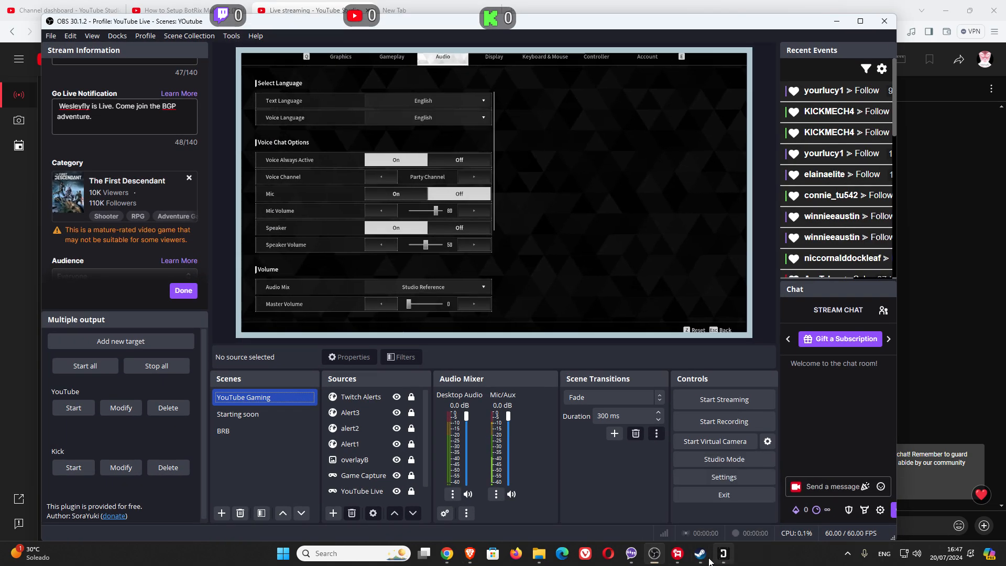
{"action": "left_click", "coordinate": [631, 555]}
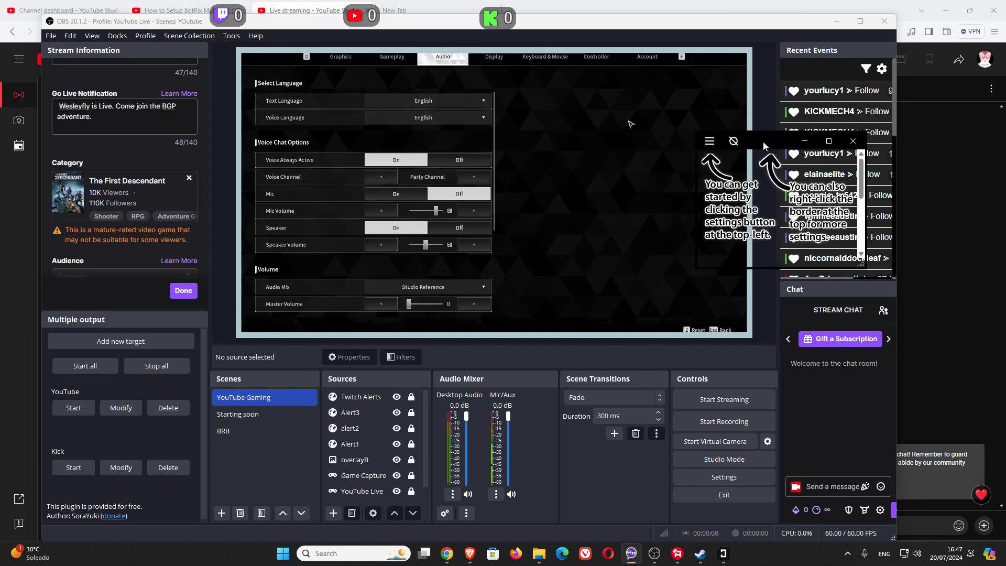
Switch to BotRix in Chrome and examine the Chat Bot moderation settings and the reminder about modding the bot.
{"action": "left_click", "coordinate": [588, 7]}
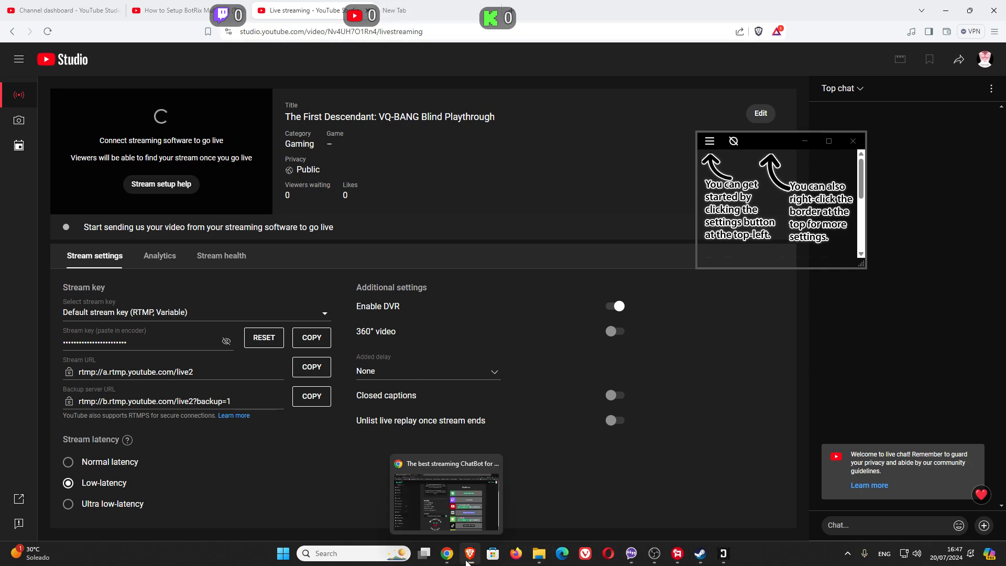
{"action": "mouse_move", "coordinate": [468, 561]}
{"action": "left_click", "coordinate": [448, 562]}
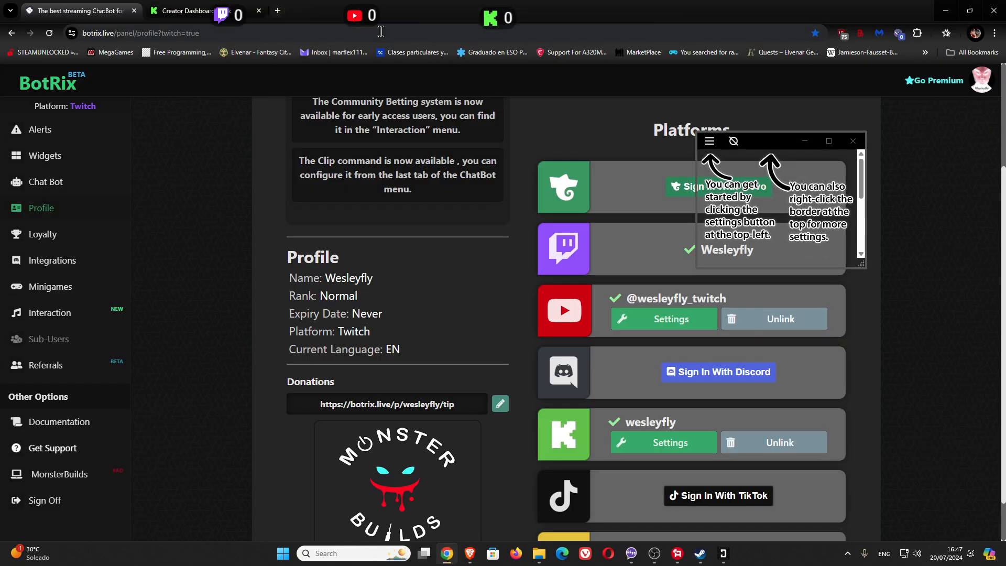
{"action": "scroll", "coordinate": [449, 304], "scroll_direction": "up", "scroll_amount": 3}
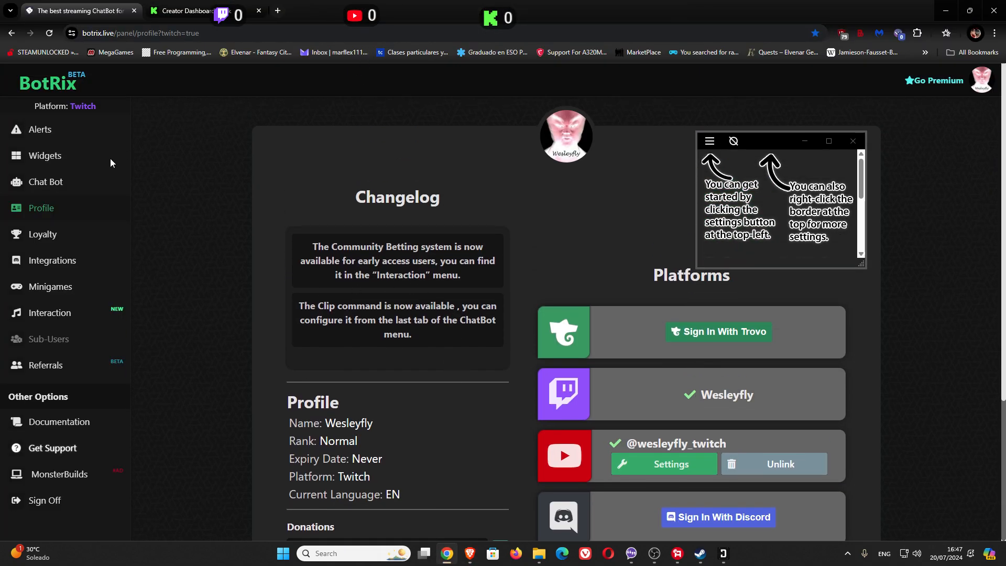
{"action": "left_click", "coordinate": [52, 183]}
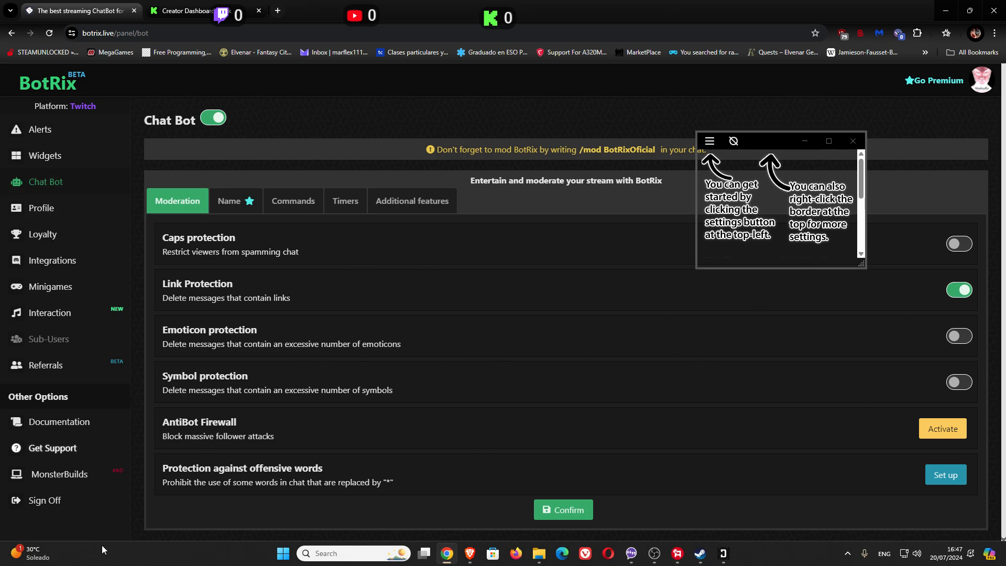
{"action": "mouse_move", "coordinate": [24, 560]}
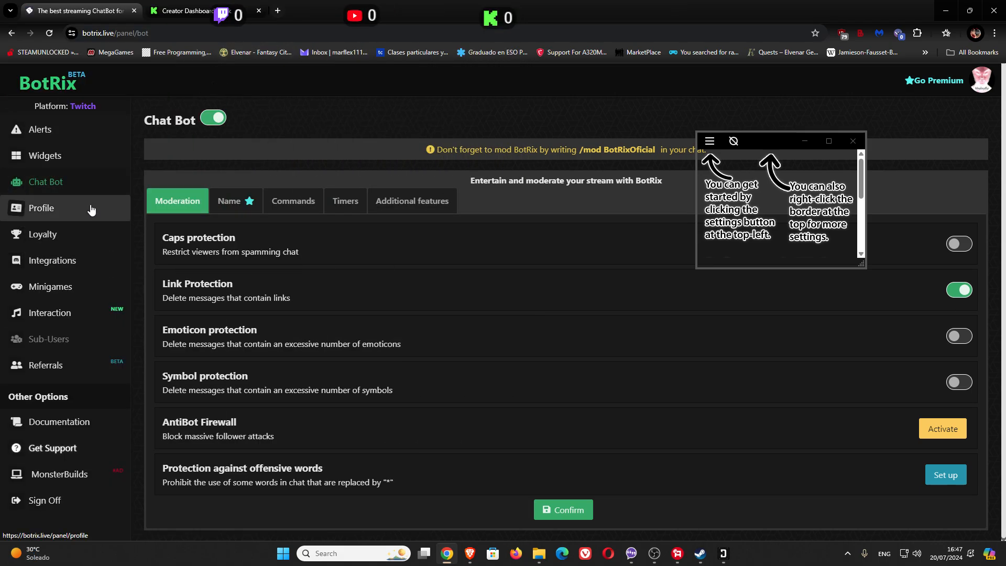
Open the BotRix Widget Gallery and look through the available stream widgets.
{"action": "left_click", "coordinate": [57, 155]}
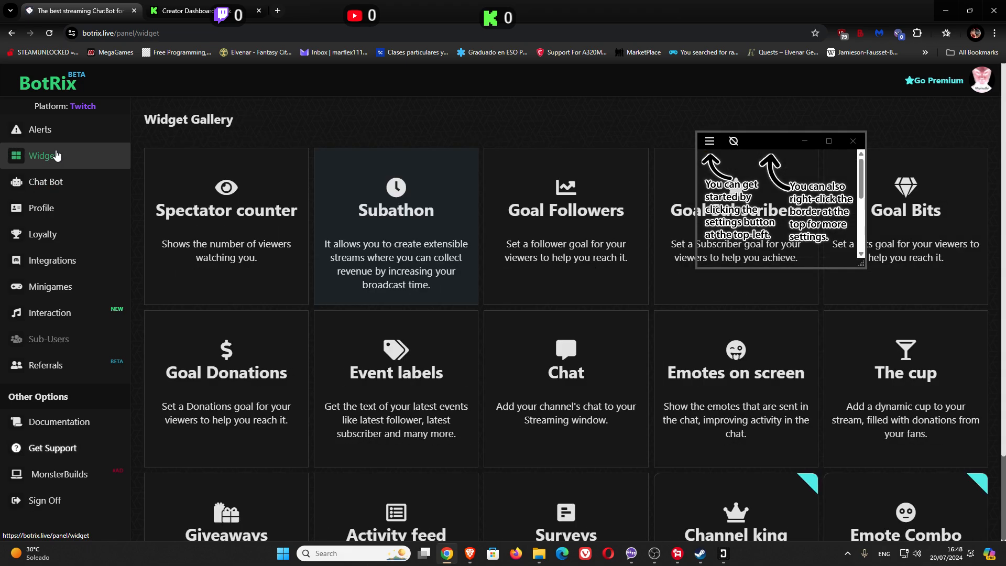
{"action": "scroll", "coordinate": [220, 244], "scroll_direction": "down", "scroll_amount": 2}
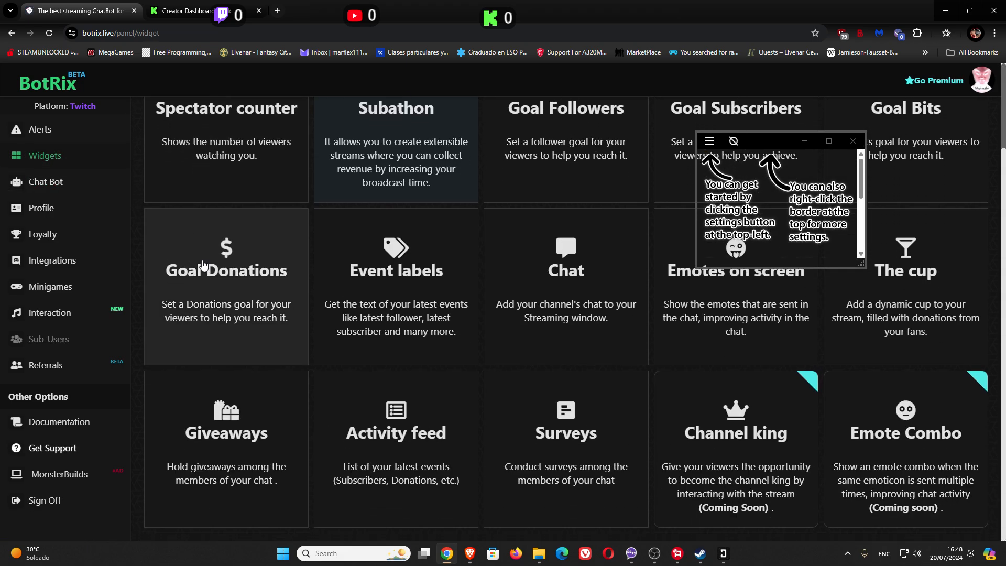
{"action": "scroll", "coordinate": [220, 244], "scroll_direction": "up", "scroll_amount": 2}
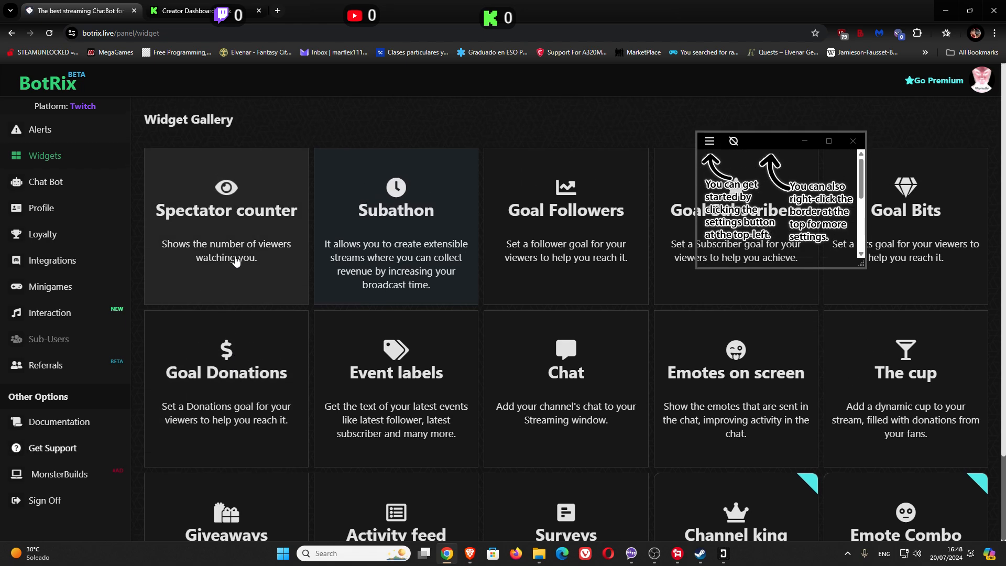
Open the BotRix Alerts page, move the chat overlay clear of the test buttons, and look over the Twitch subscription alert settings.
{"action": "left_click", "coordinate": [58, 123]}
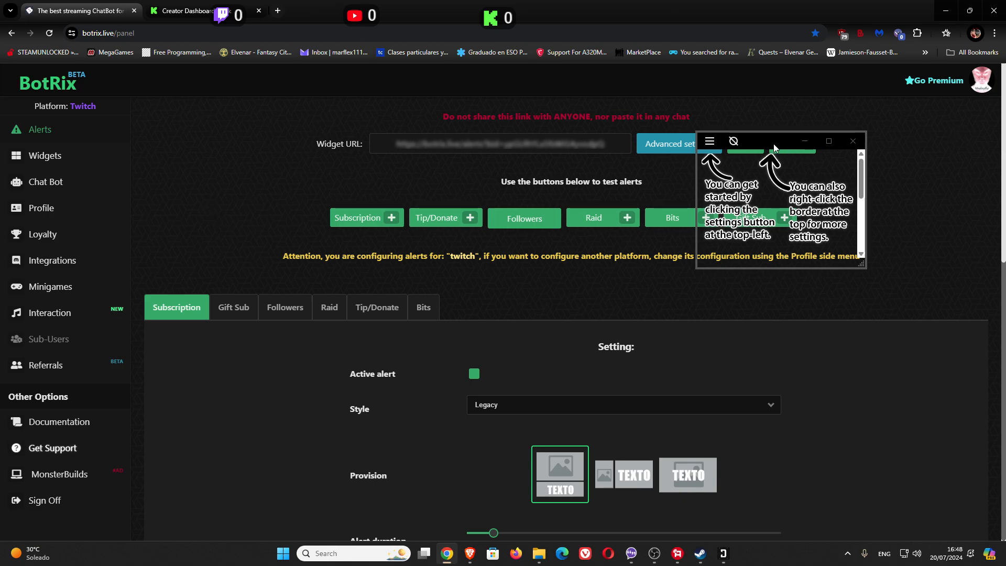
{"action": "left_click_drag", "start_coordinate": [773, 144], "coordinate": [914, 150]}
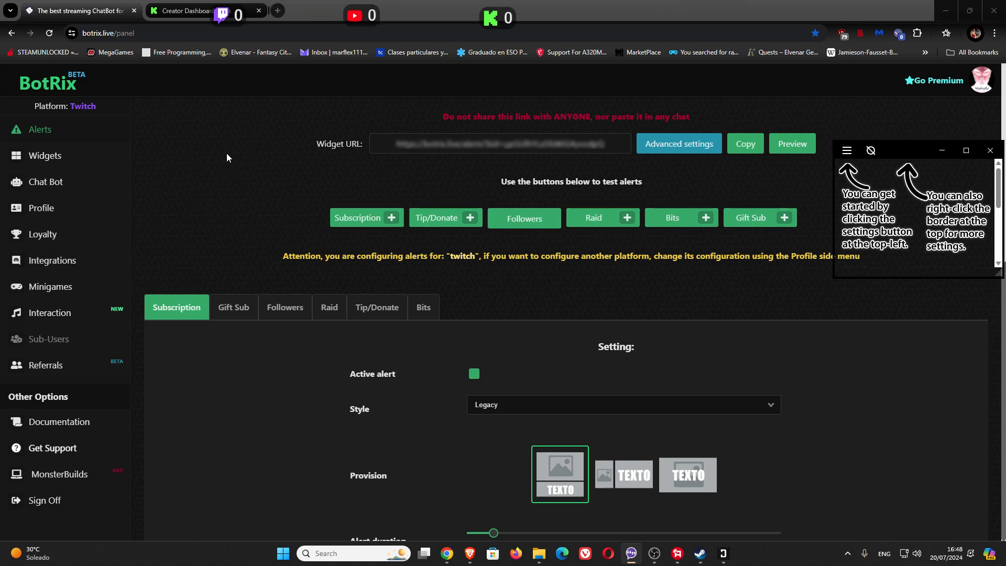
{"action": "scroll", "coordinate": [227, 157], "scroll_direction": "down", "scroll_amount": 2}
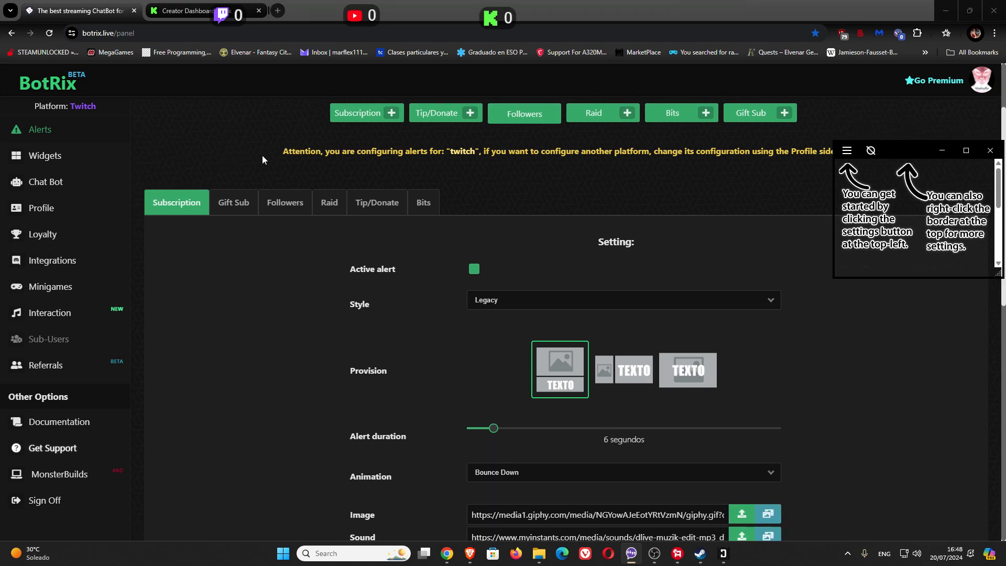
{"action": "scroll", "coordinate": [649, 179], "scroll_direction": "up", "scroll_amount": 1}
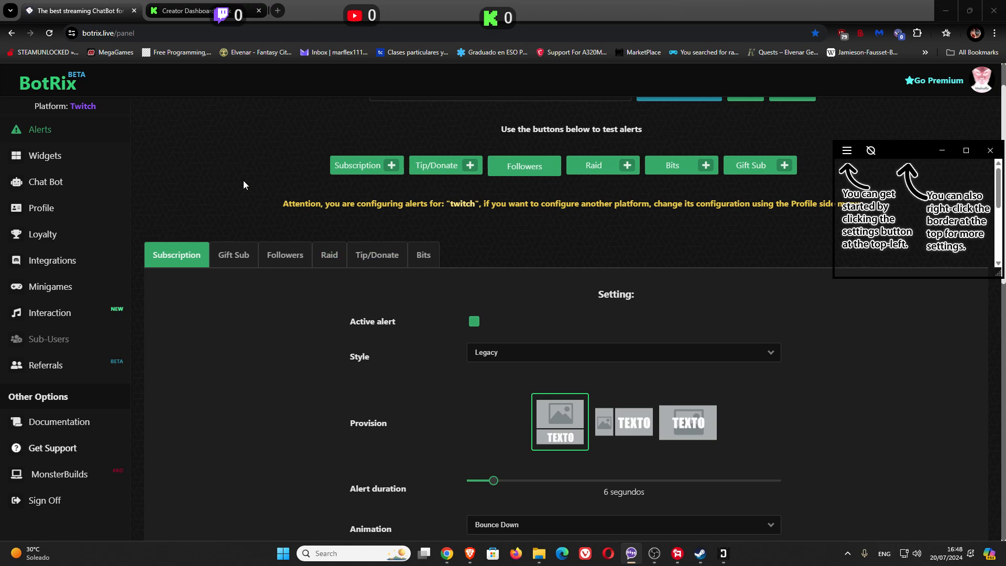
Open the Spectator counter widget from the BotRix Widget Gallery and copy its widget URL.
{"action": "left_click", "coordinate": [56, 159]}
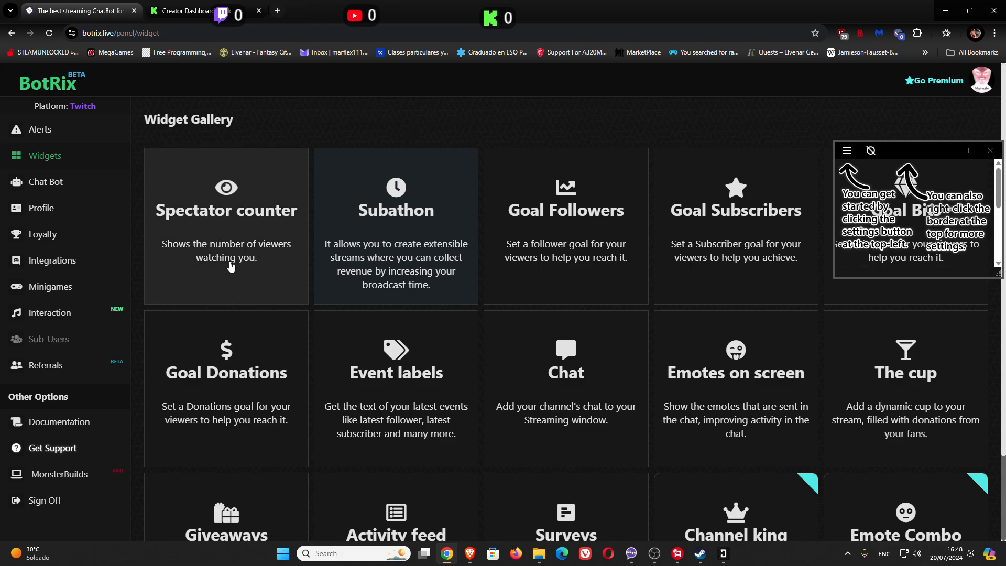
{"action": "left_click", "coordinate": [233, 224]}
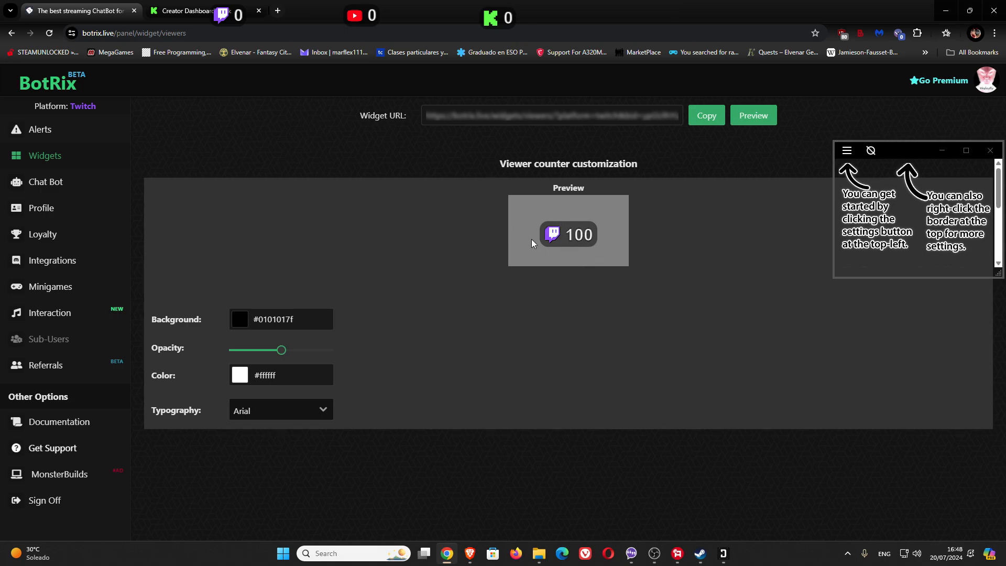
{"action": "left_click", "coordinate": [706, 115]}
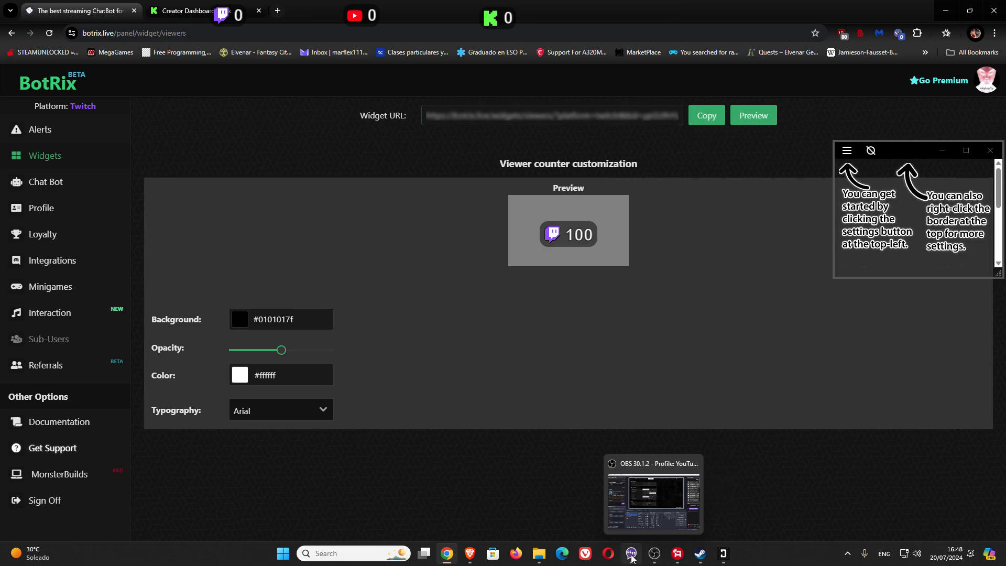
Open the chat overlay's new widget dialog to view its custom URL and CSS fields, and cancel it.
{"action": "left_click", "coordinate": [846, 153]}
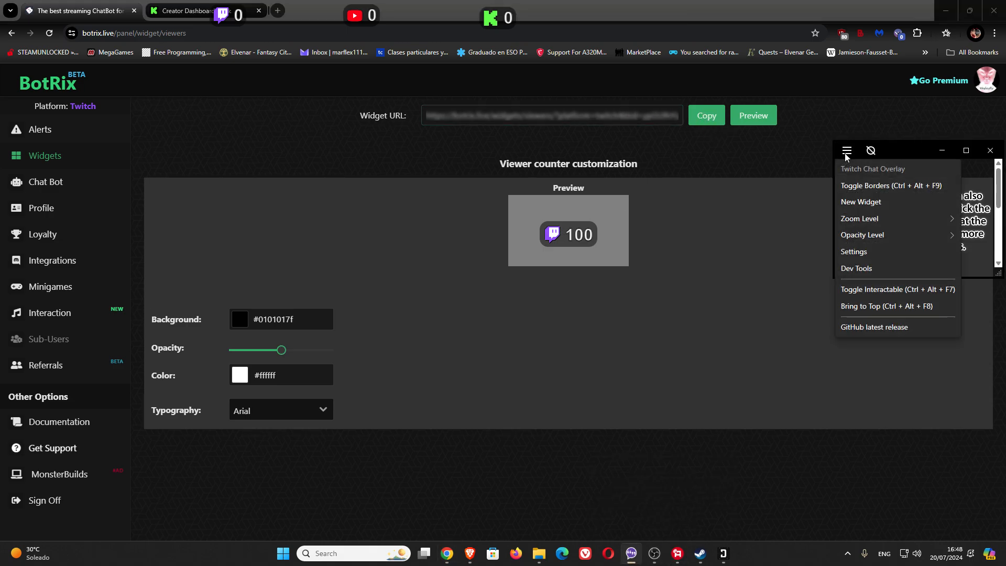
{"action": "left_click", "coordinate": [871, 209]}
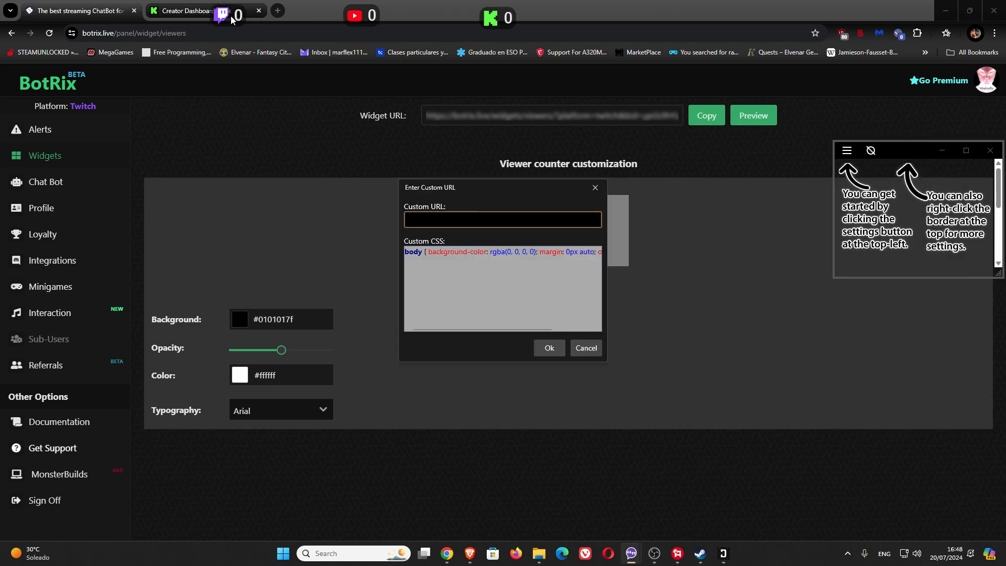
{"action": "left_click", "coordinate": [587, 347]}
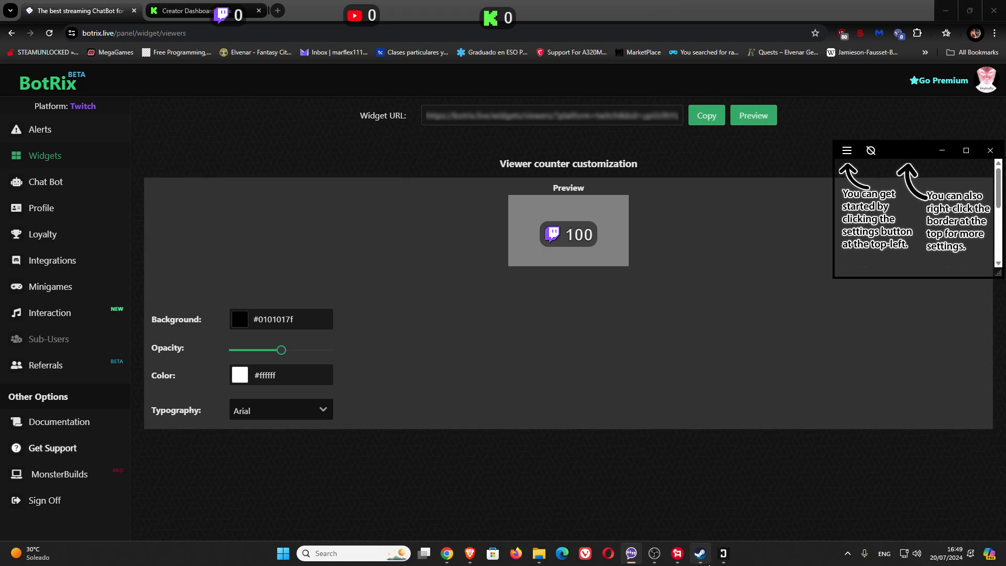
Switch to OBS Studio, activate the Starting soon scene, and start streaming with the chat overlay minimised.
{"action": "mouse_move", "coordinate": [702, 561]}
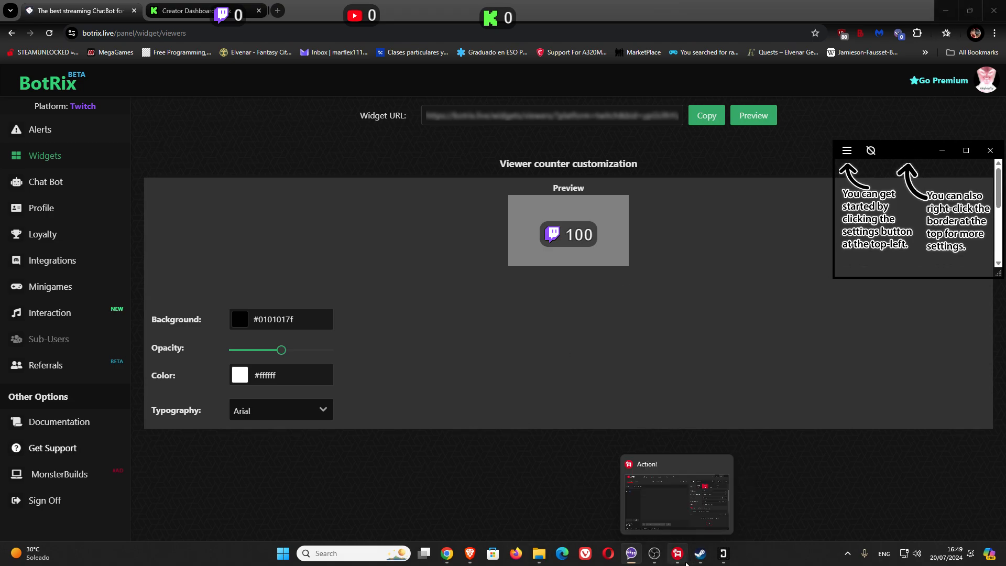
{"action": "left_click", "coordinate": [655, 560]}
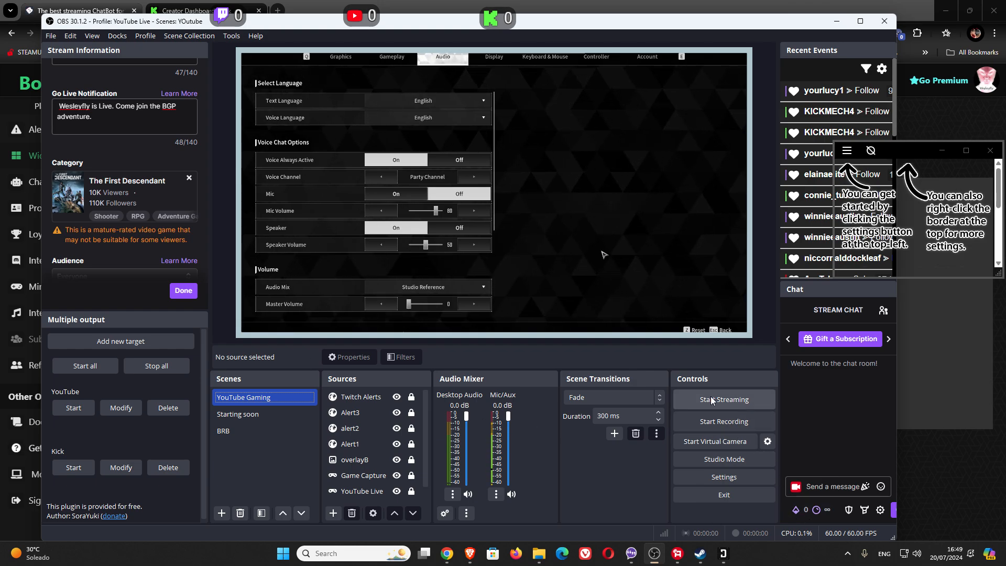
{"action": "left_click", "coordinate": [242, 414]}
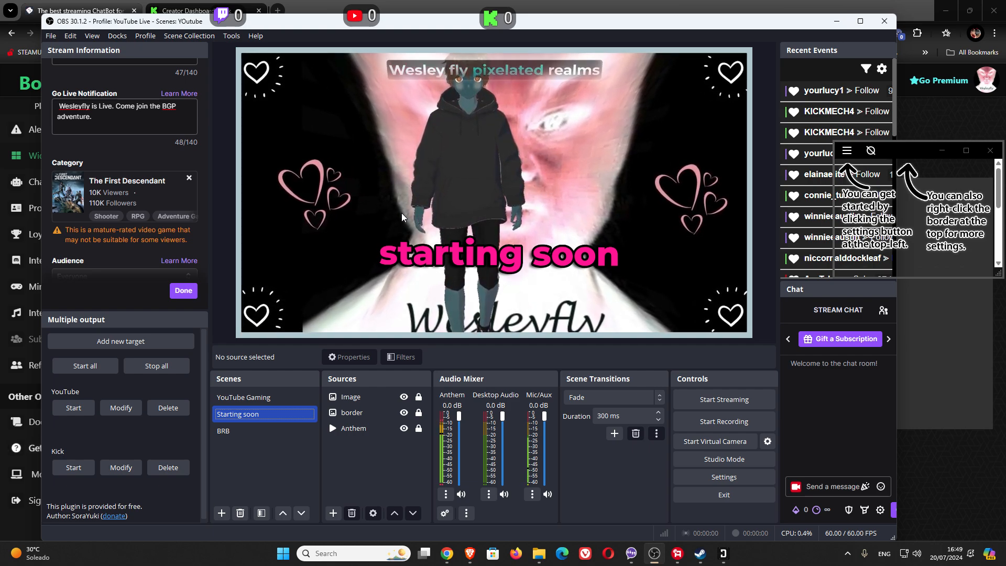
{"action": "left_click", "coordinate": [949, 153]}
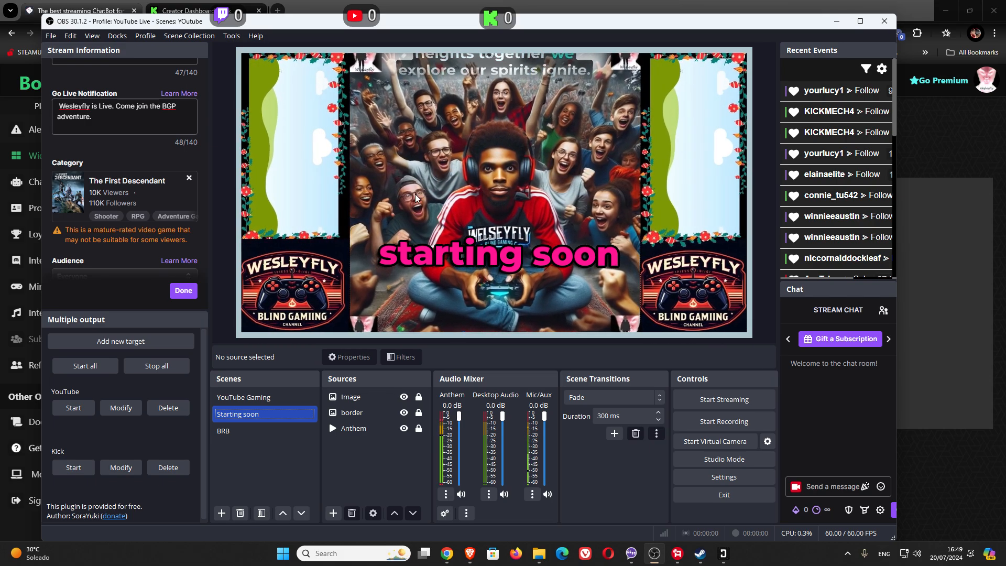
{"action": "left_click", "coordinate": [729, 400]}
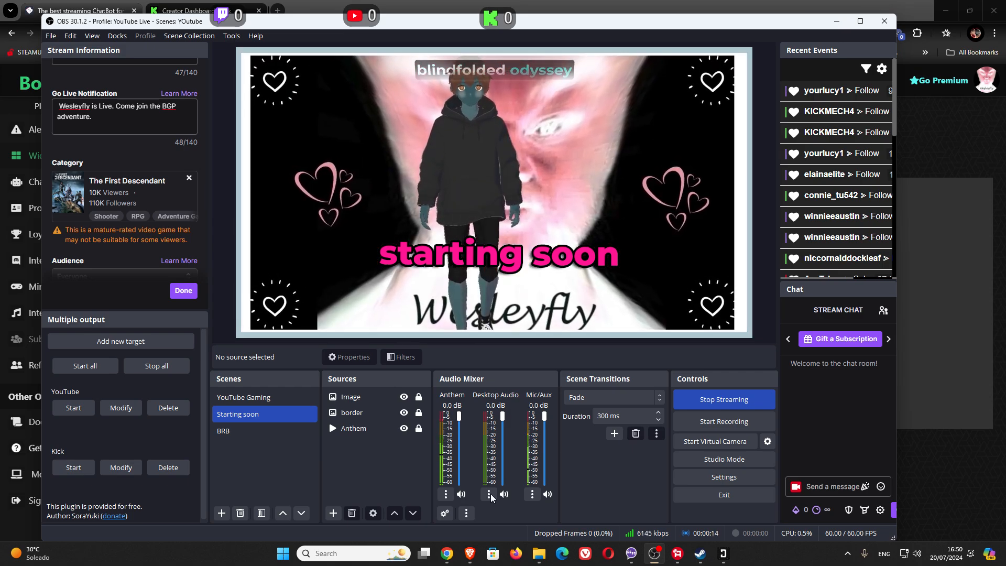
Switch to Chrome, open the Twitch creator dashboard in a new tab and look over its home page.
{"action": "mouse_move", "coordinate": [446, 559]}
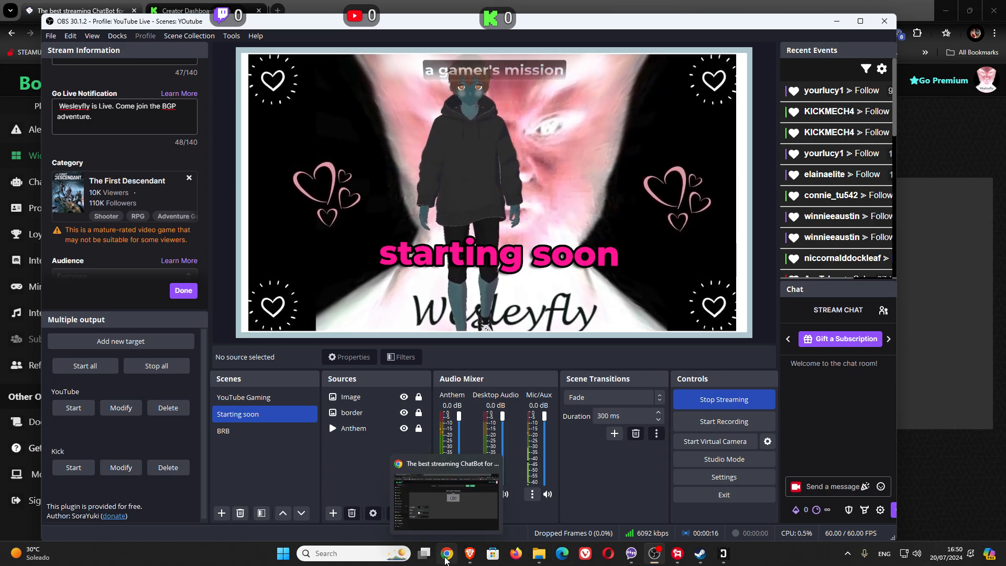
{"action": "mouse_move", "coordinate": [480, 562]}
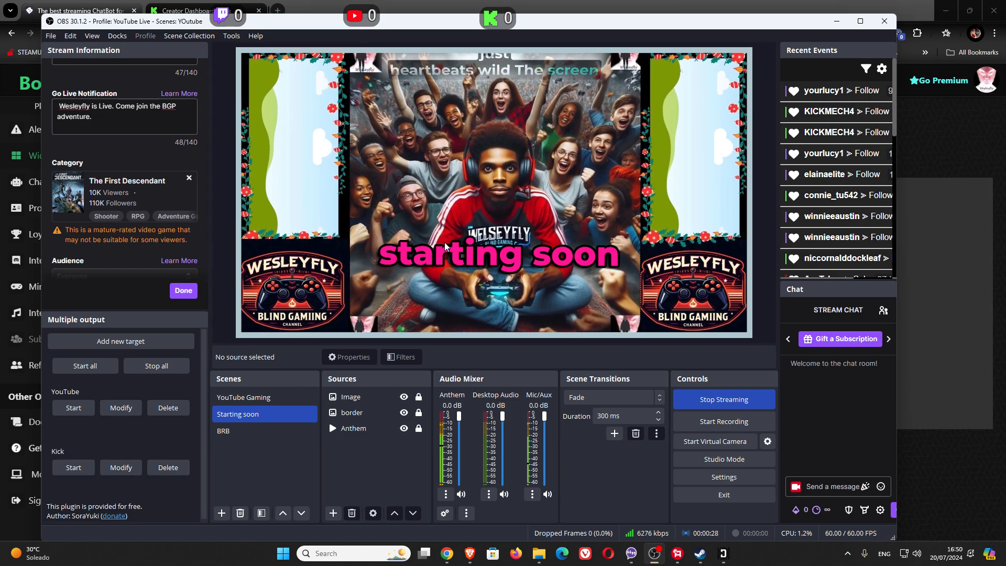
{"action": "left_click", "coordinate": [447, 554]}
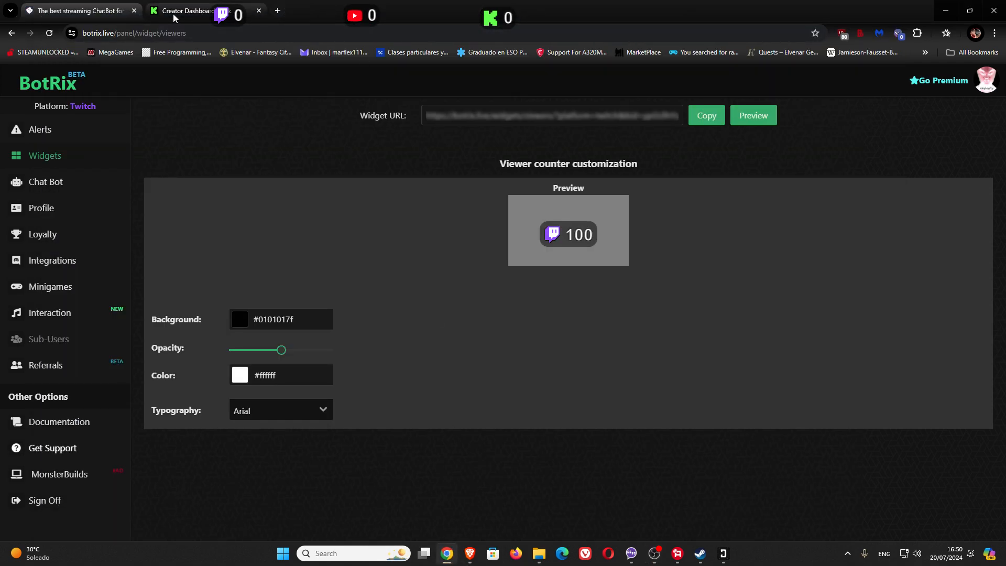
{"action": "left_click", "coordinate": [279, 11]}
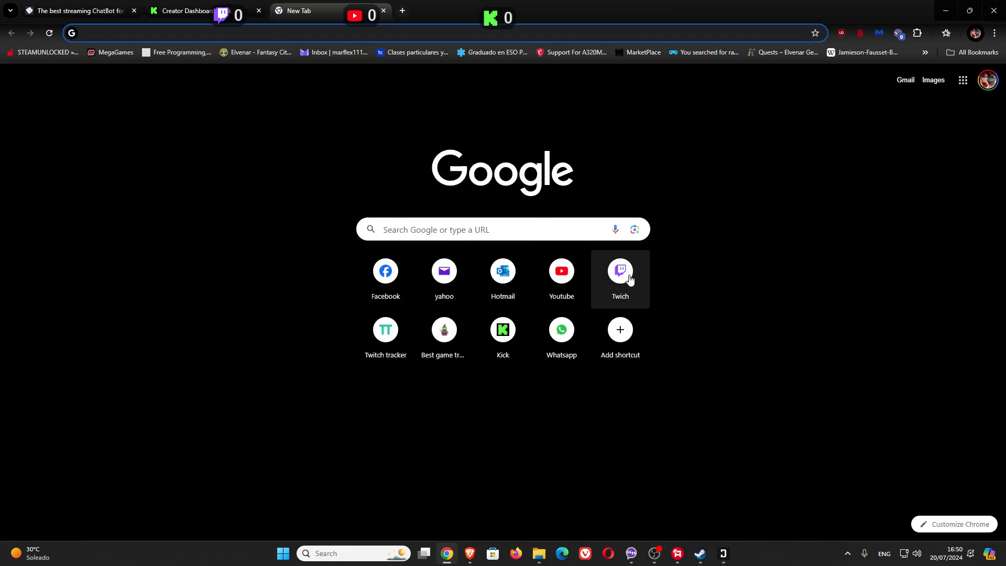
{"action": "left_click", "coordinate": [629, 277]}
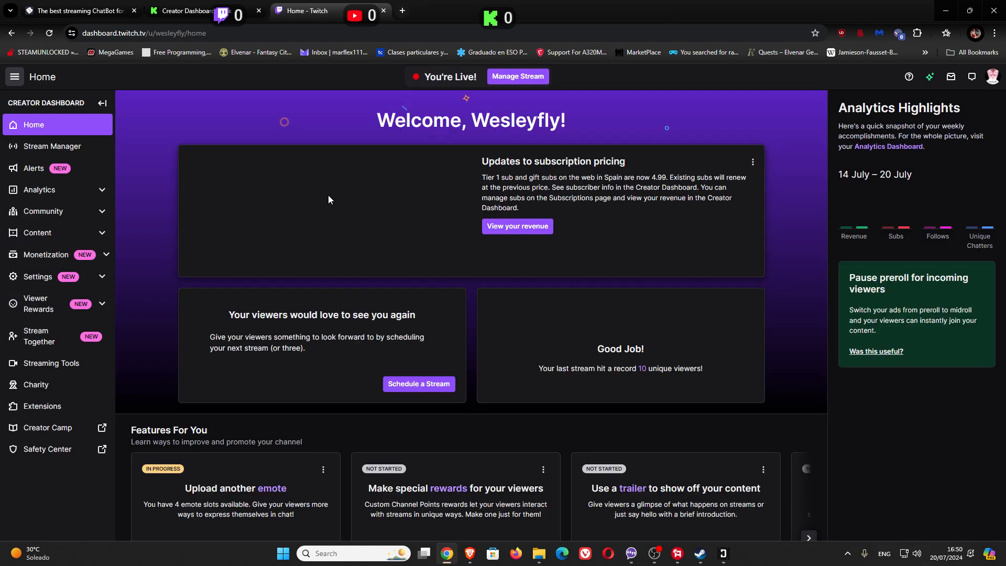
{"action": "scroll", "coordinate": [328, 200], "scroll_direction": "down", "scroll_amount": 2}
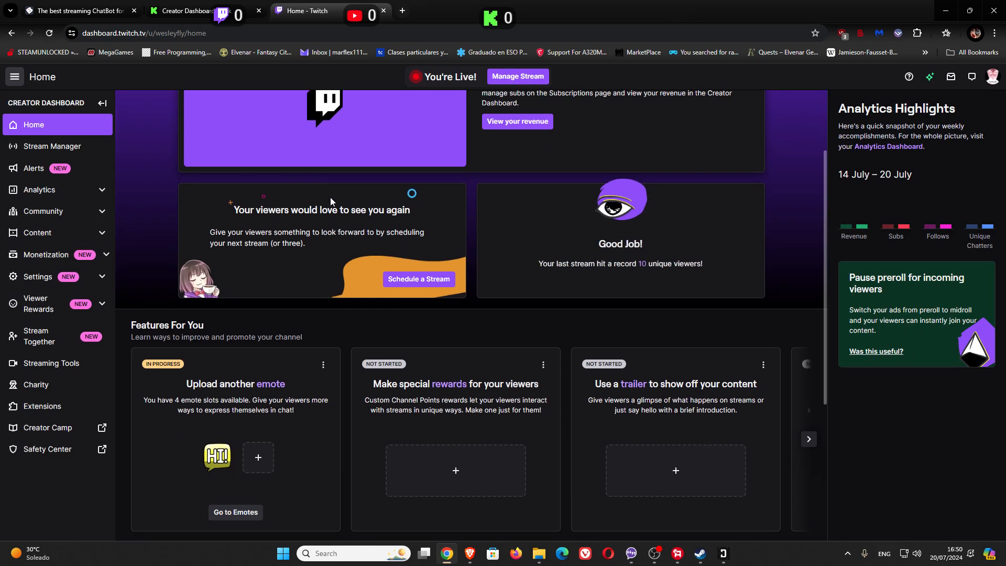
{"action": "scroll", "coordinate": [328, 200], "scroll_direction": "down", "scroll_amount": 2}
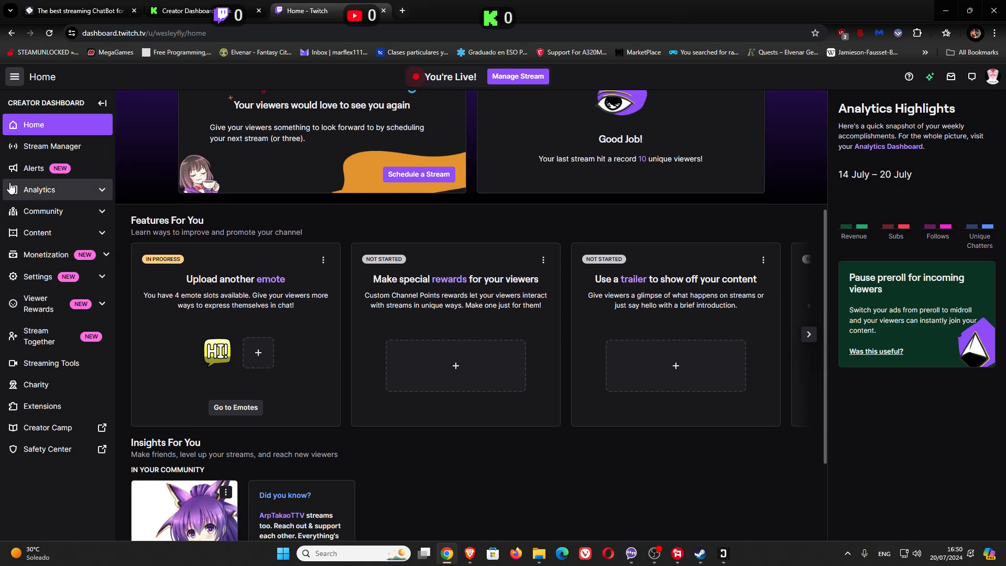
Open the Twitch Stream Manager and check the stream preview's sound by unmuting it and muting it again.
{"action": "left_click", "coordinate": [52, 149]}
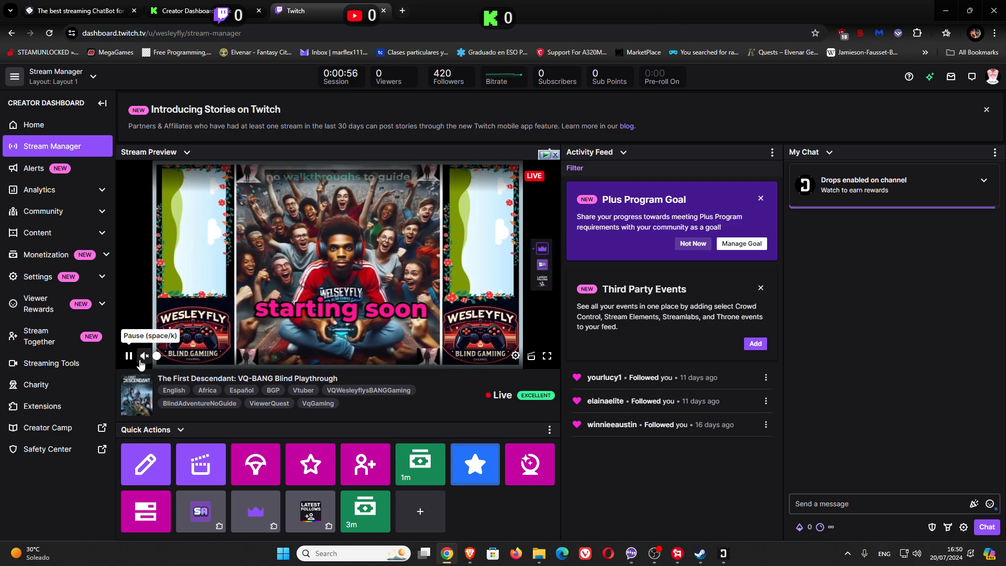
{"action": "left_click", "coordinate": [143, 356]}
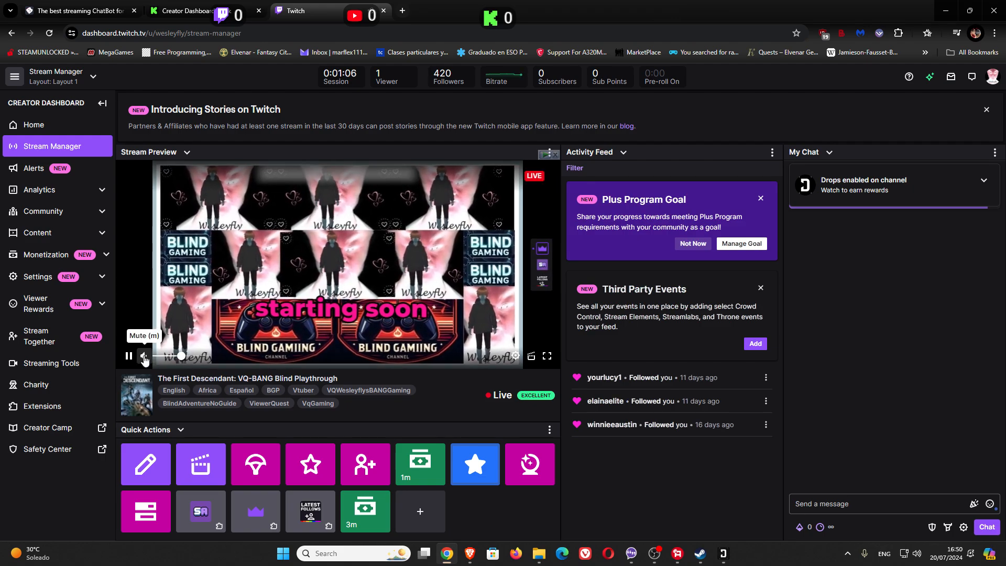
{"action": "left_click", "coordinate": [143, 357]}
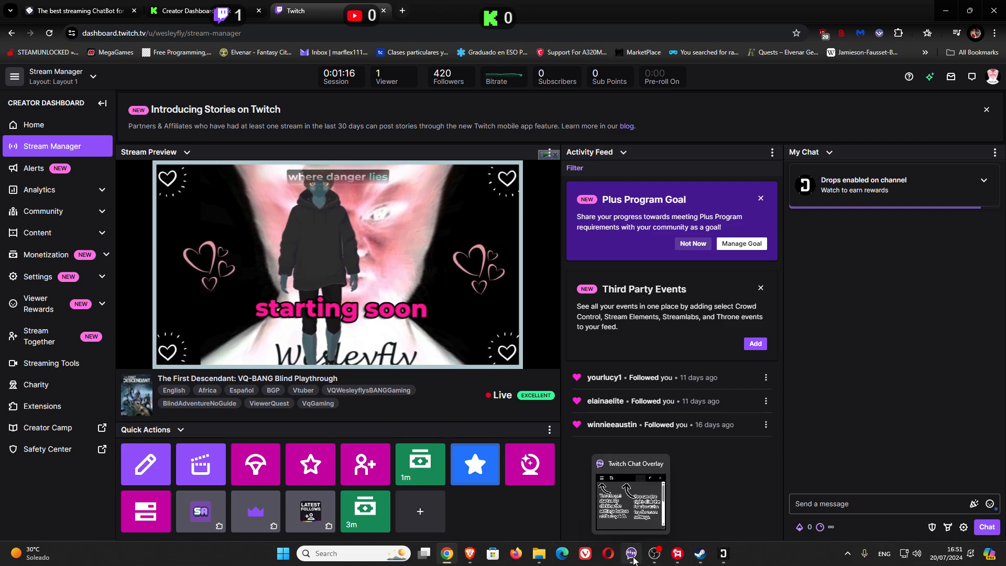
Switch to OBS Studio, examine the Advanced Audio Properties of the active sources, and close them.
{"action": "left_click", "coordinate": [654, 553]}
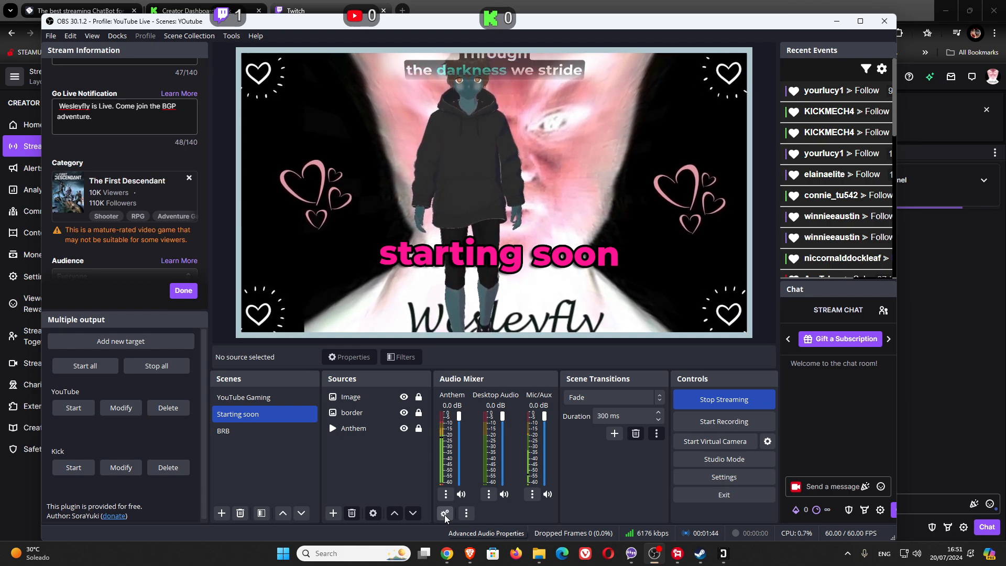
{"action": "left_click", "coordinate": [445, 515]}
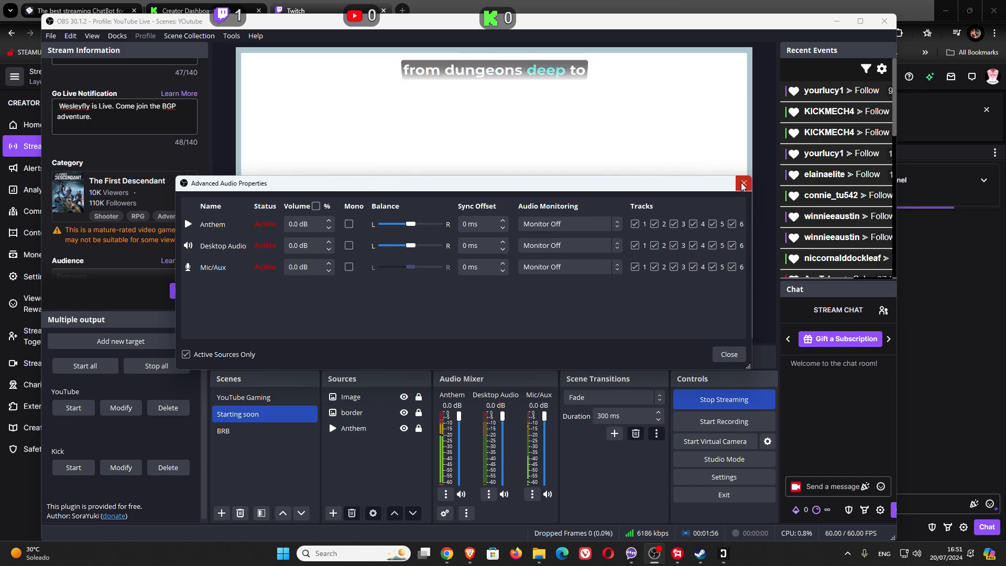
{"action": "left_click", "coordinate": [728, 355]}
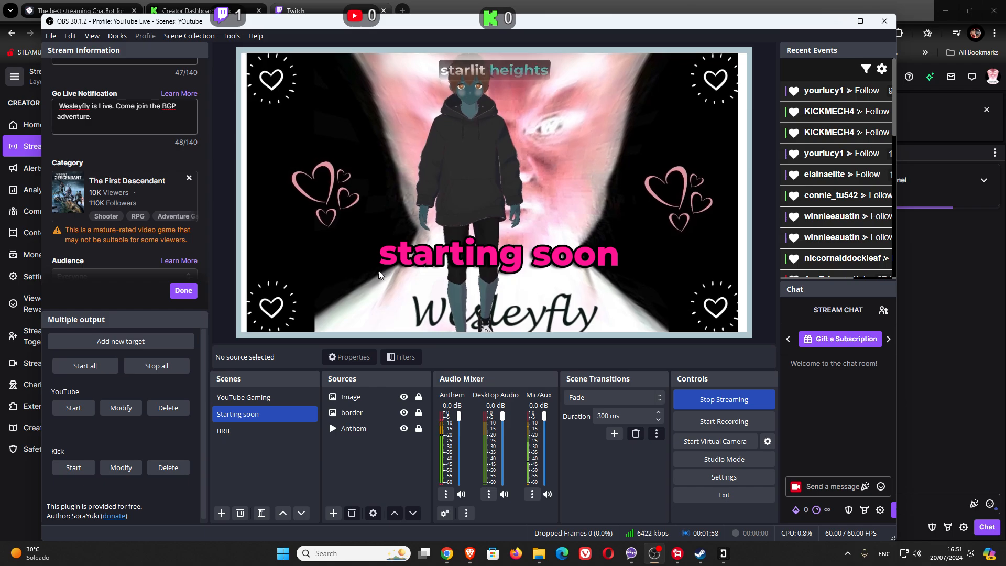
Activate the BRB scene and check the stream in Chrome on the Twitch Stream Manager and the Kick creator dashboard.
{"action": "left_click", "coordinate": [234, 433]}
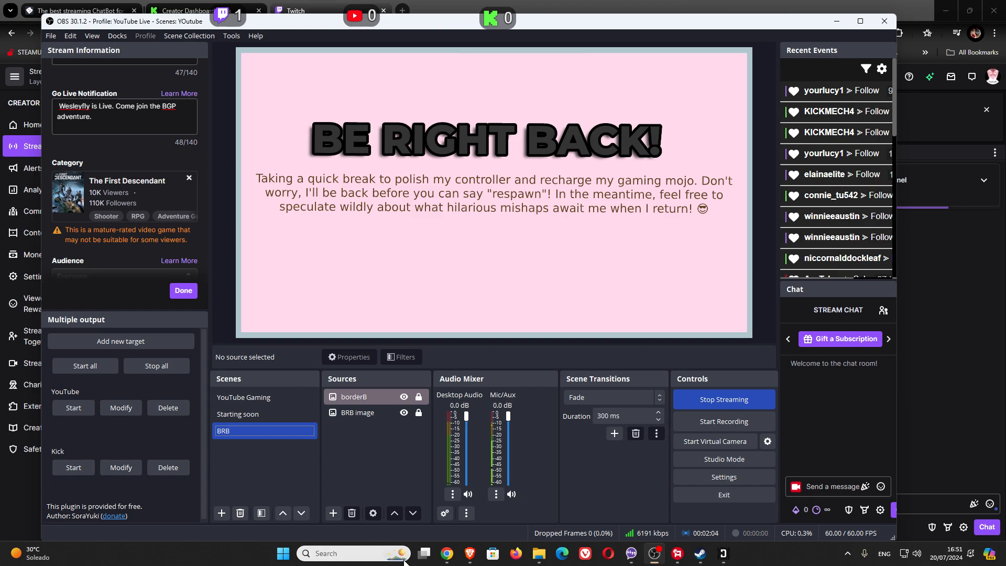
{"action": "left_click", "coordinate": [448, 558]}
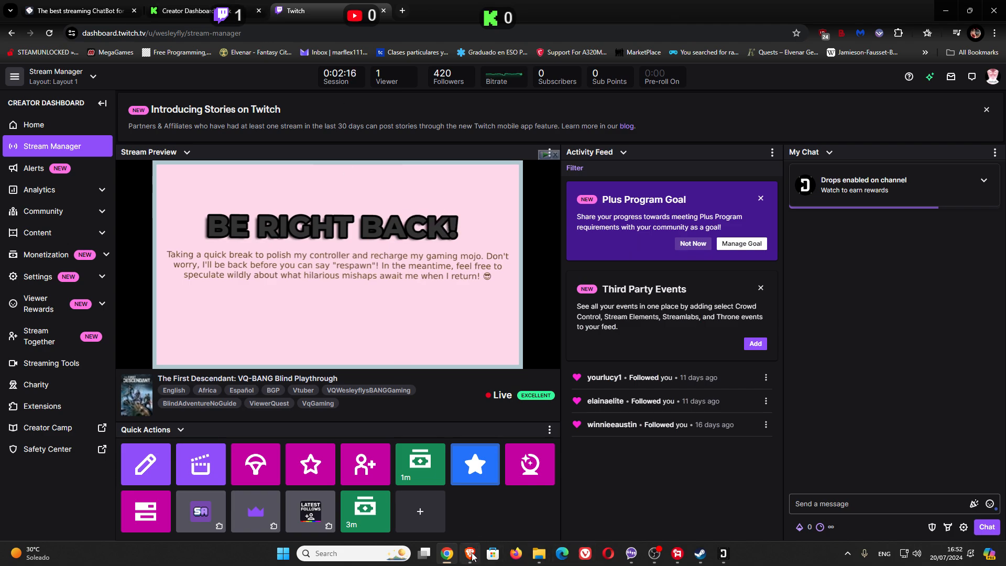
{"action": "mouse_move", "coordinate": [471, 557]}
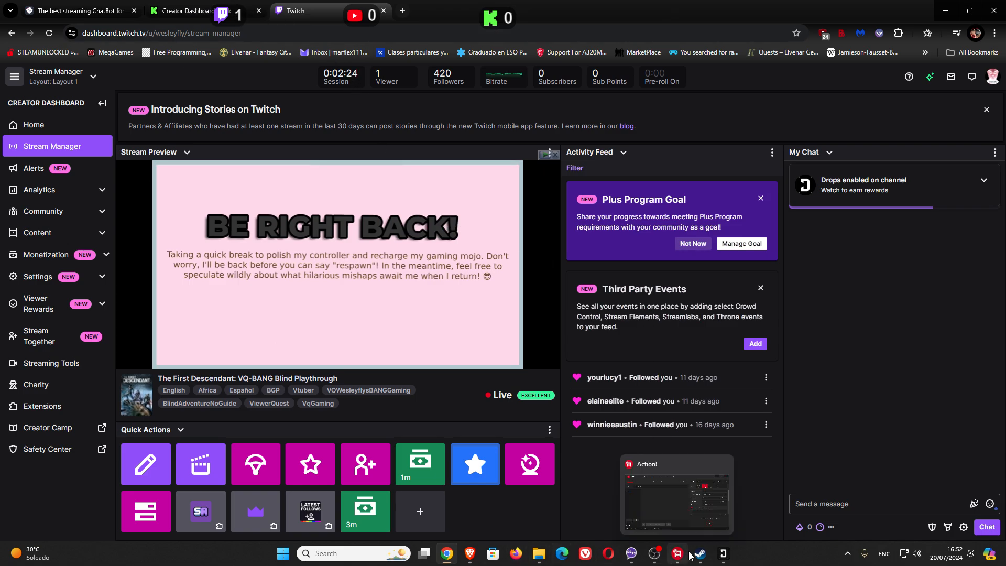
{"action": "mouse_move", "coordinate": [633, 562]}
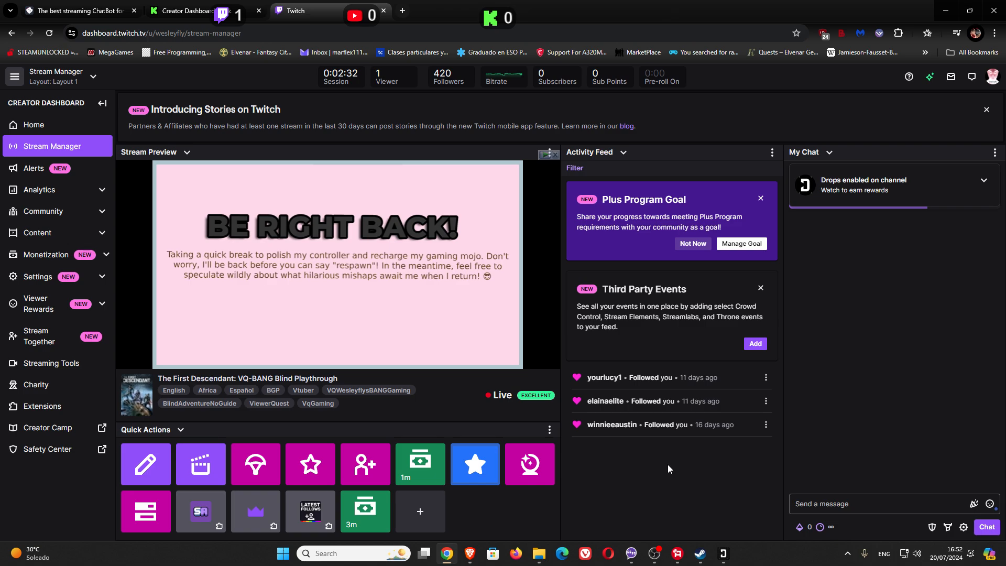
{"action": "mouse_move", "coordinate": [540, 399]}
{"action": "left_click", "coordinate": [176, 12]}
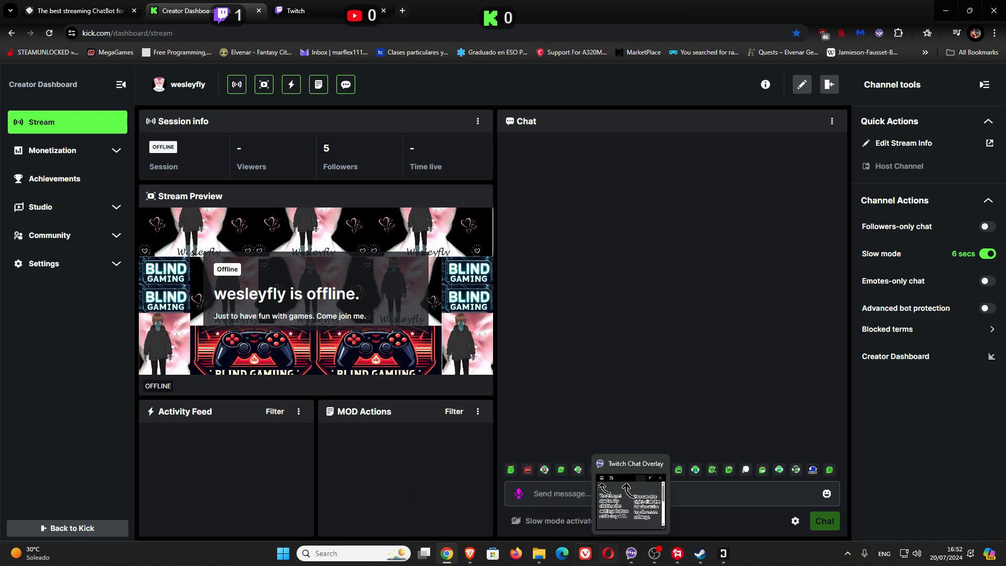
Switch to OBS Studio and send the message "hello guys" in the docked stream chat.
{"action": "left_click", "coordinate": [654, 556]}
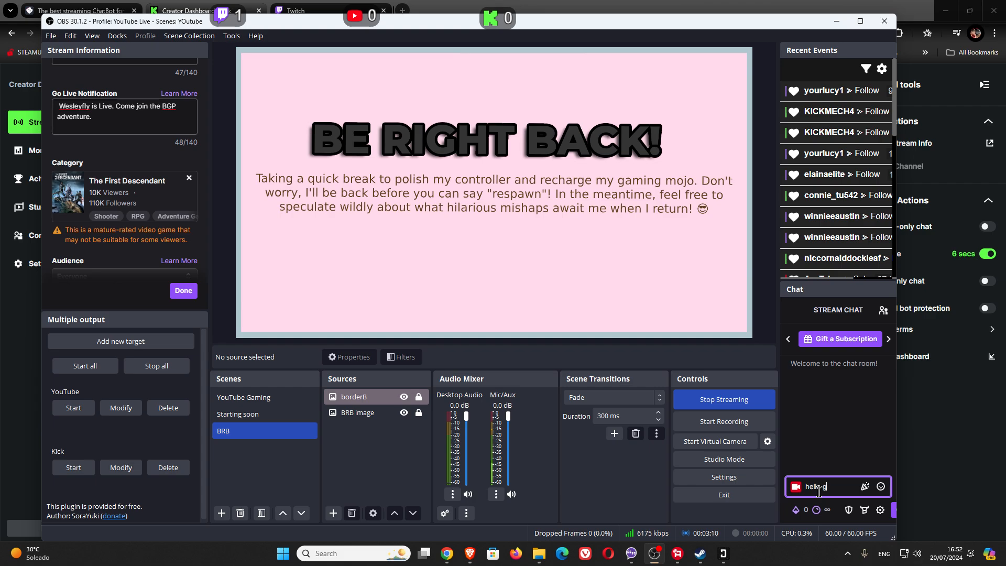
{"action": "key", "text": "Return"}
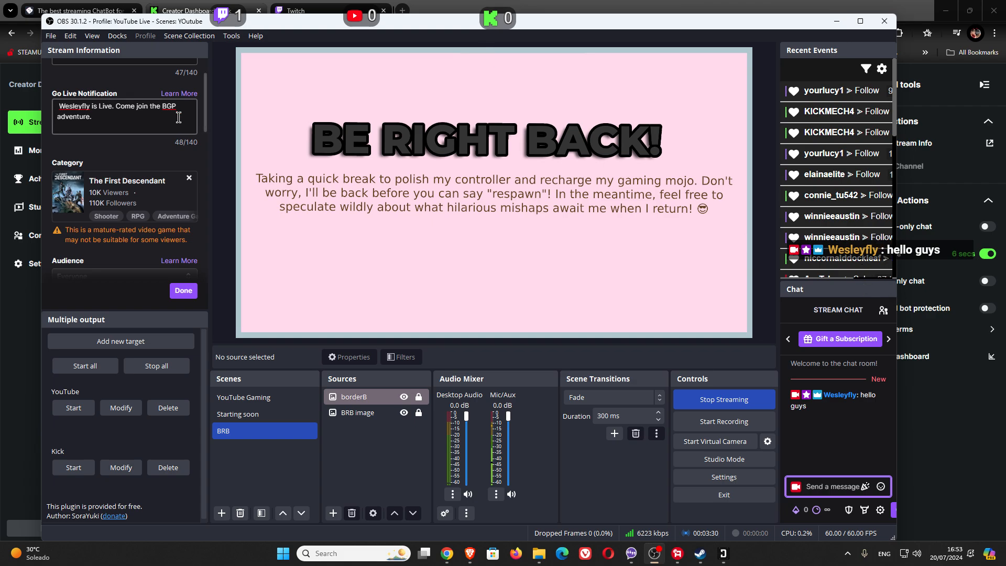
Start all additional outputs for YouTube and Kick, and send "hello" in the chat of the Kick creator dashboard in Chrome.
{"action": "left_click", "coordinate": [86, 366]}
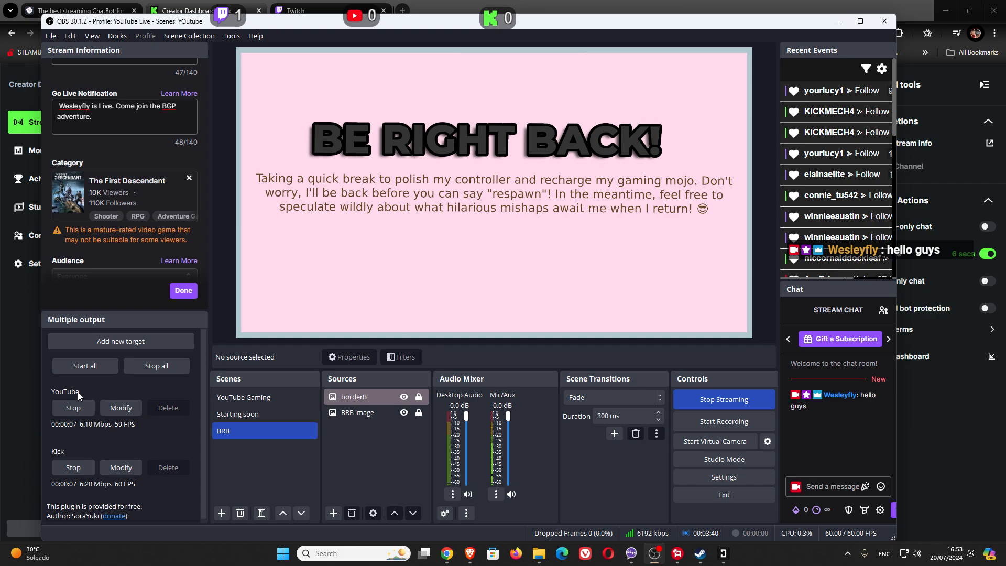
{"action": "left_click", "coordinate": [2, 455]}
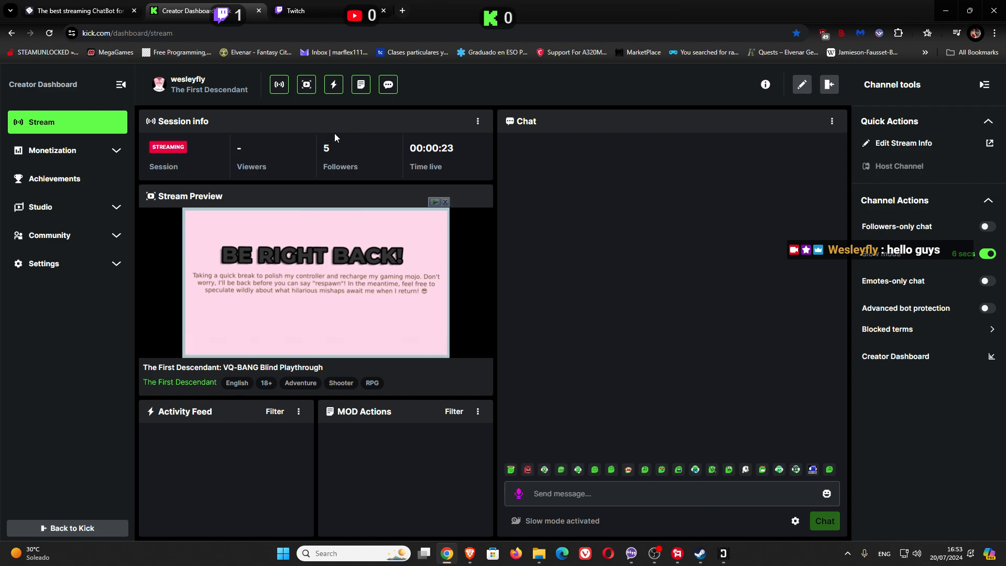
{"action": "double_click", "coordinate": [326, 149]}
{"action": "left_click", "coordinate": [669, 498]}
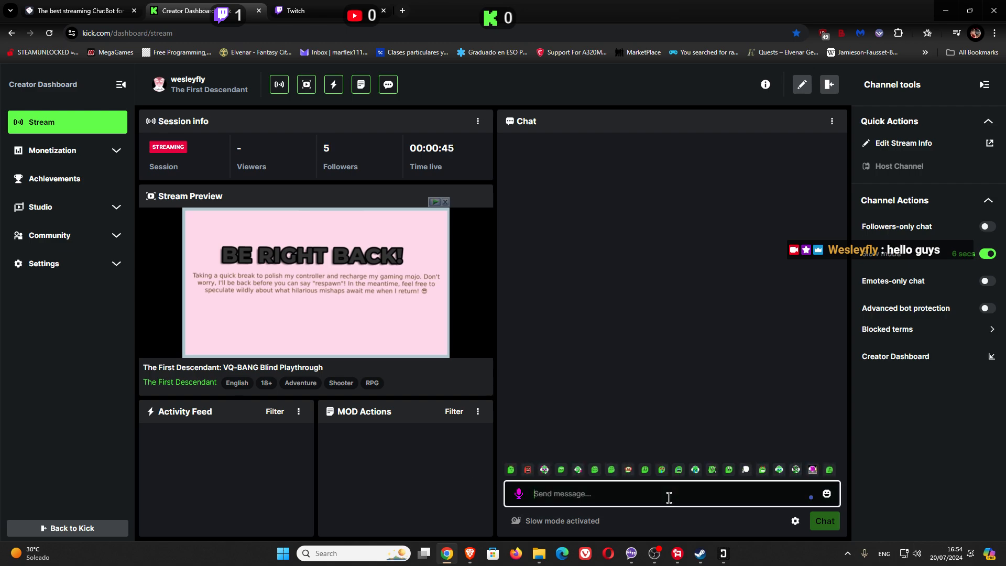
{"action": "type", "text": "he"}
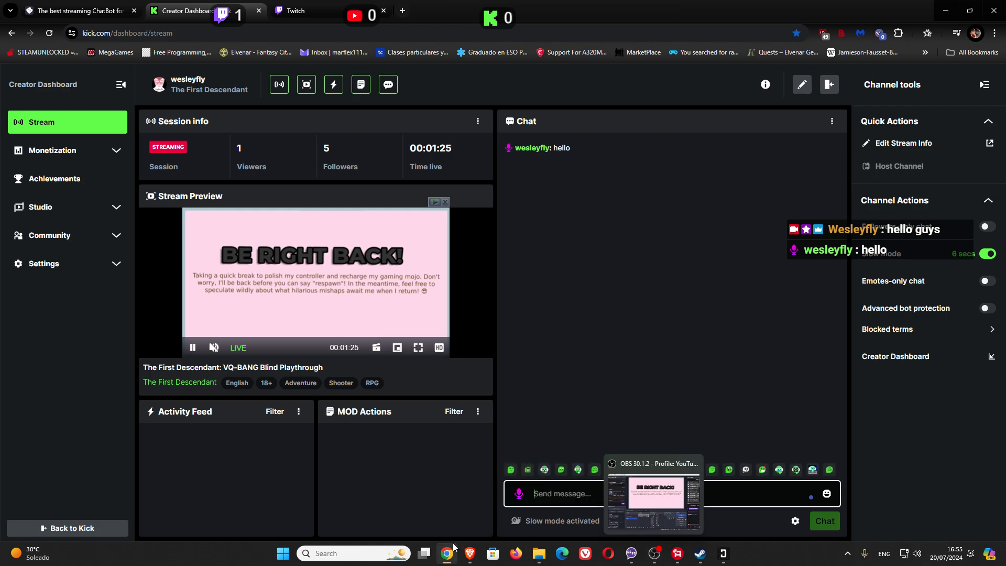
Switch to the Brave browser and send "hello" in the live chat of the YouTube Studio stream.
{"action": "left_click", "coordinate": [470, 554]}
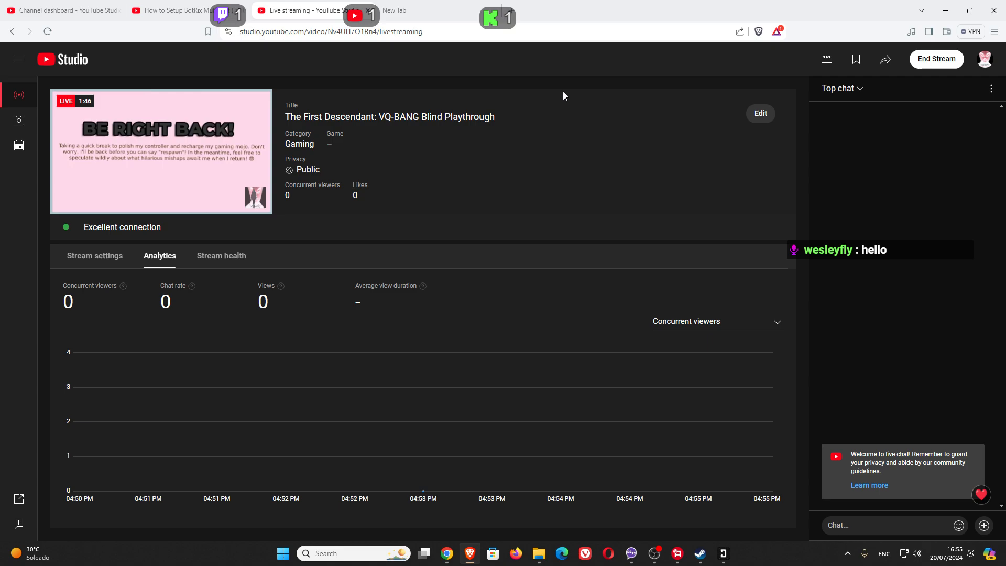
{"action": "left_click", "coordinate": [889, 523]}
{"action": "type", "text": "hello"}
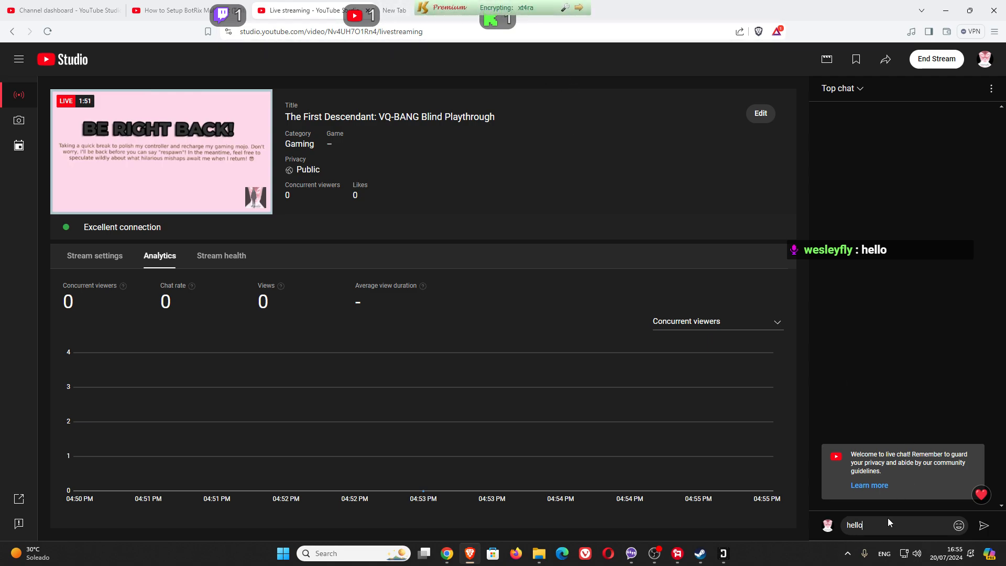
{"action": "key", "text": "Return"}
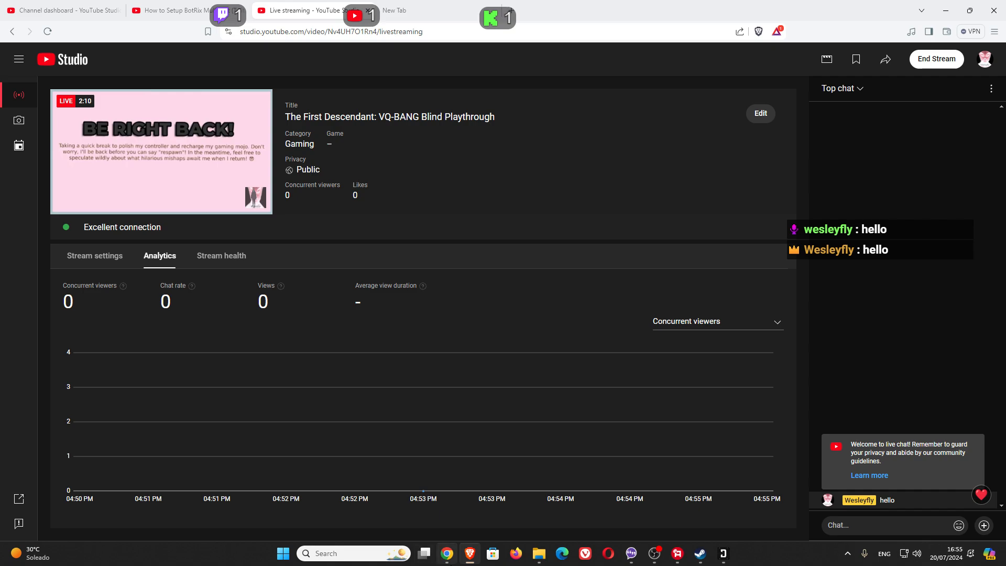
Check the chat on the Kick dashboard in Chrome and the docked stream chat in OBS Studio, and minimize OBS Studio.
{"action": "mouse_move", "coordinate": [531, 556]}
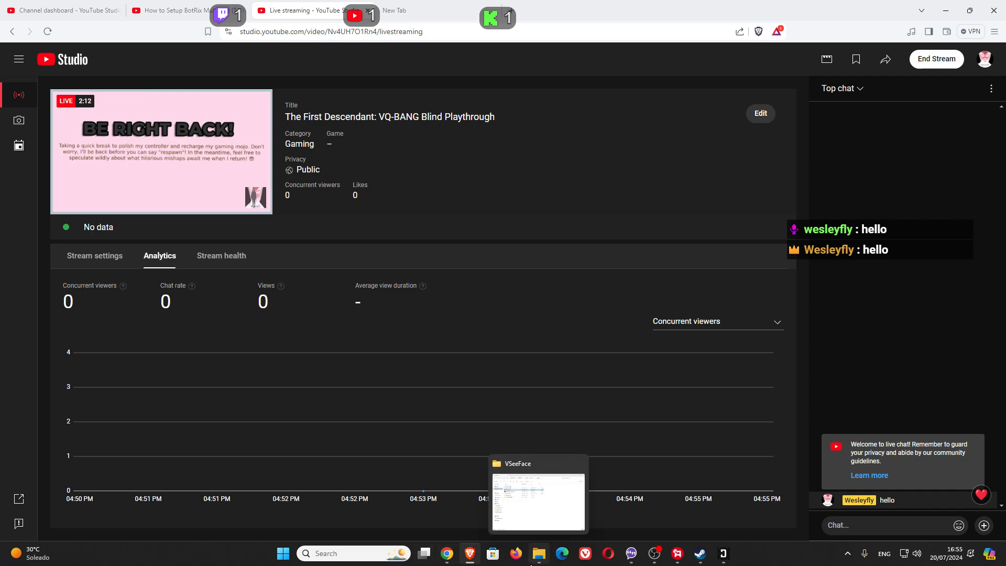
{"action": "mouse_move", "coordinate": [467, 564]}
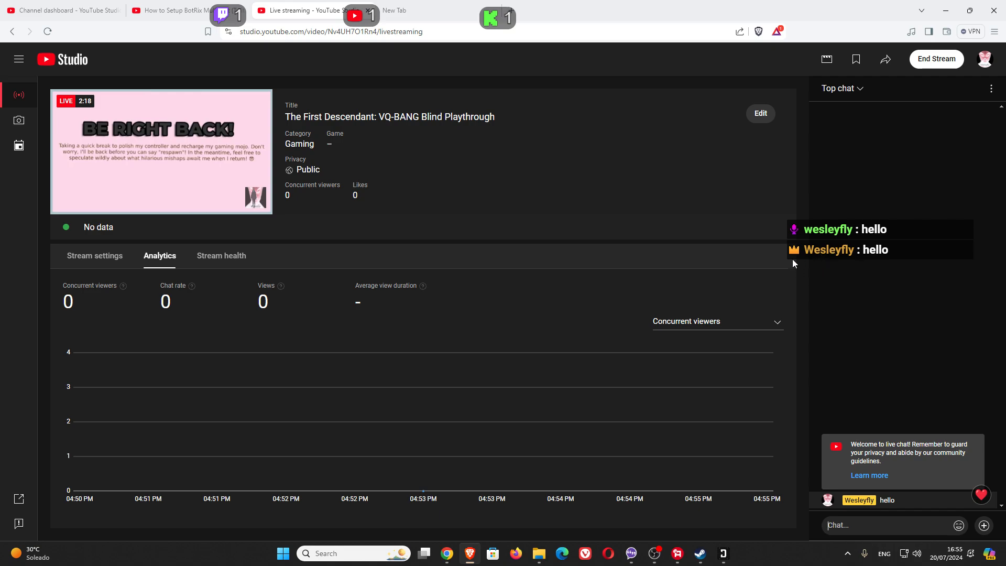
{"action": "left_click", "coordinate": [446, 560]}
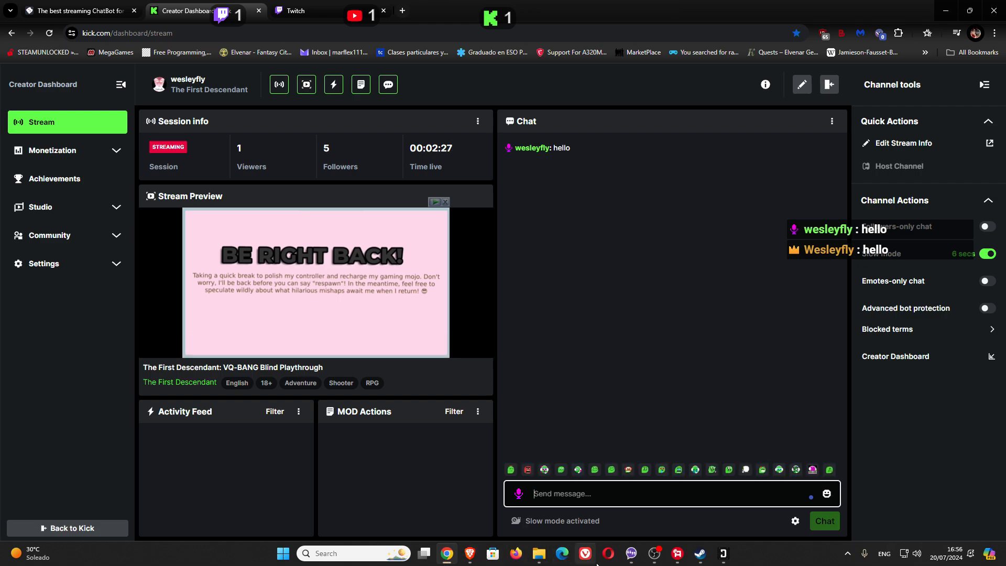
{"action": "mouse_move", "coordinate": [655, 556]}
{"action": "left_click", "coordinate": [652, 556]}
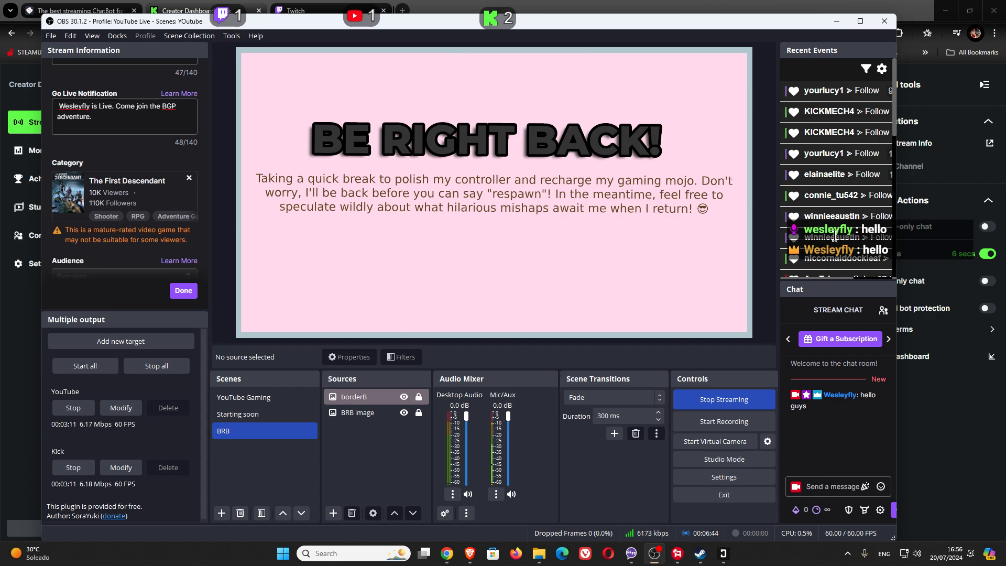
{"action": "left_click", "coordinate": [835, 22]}
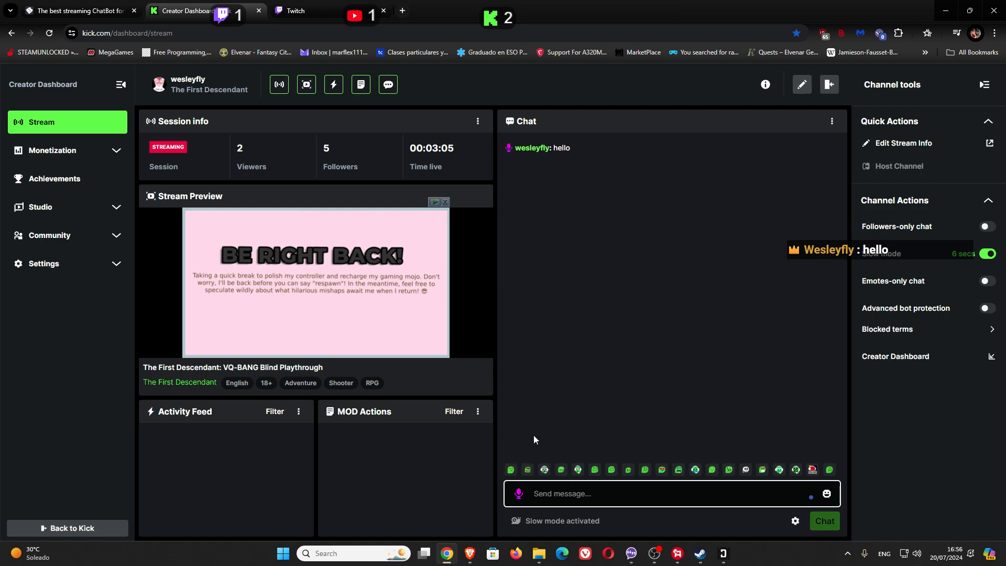
Restore OBS Studio and look through the Recent Events list down to its oldest entries and back.
{"action": "left_click", "coordinate": [654, 553]}
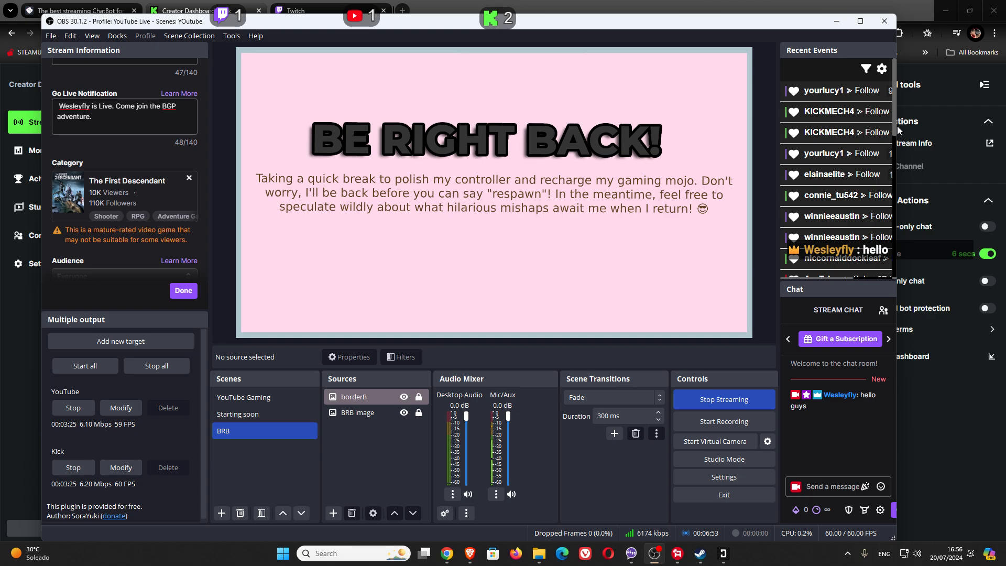
{"action": "left_click_drag", "start_coordinate": [895, 115], "coordinate": [872, 266]}
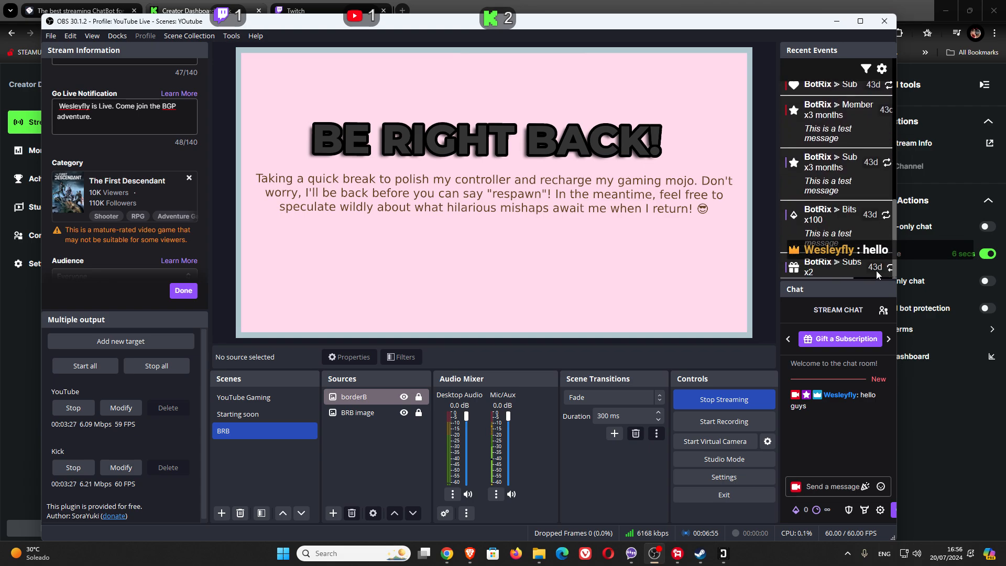
{"action": "scroll", "coordinate": [880, 266], "scroll_direction": "up", "scroll_amount": 10}
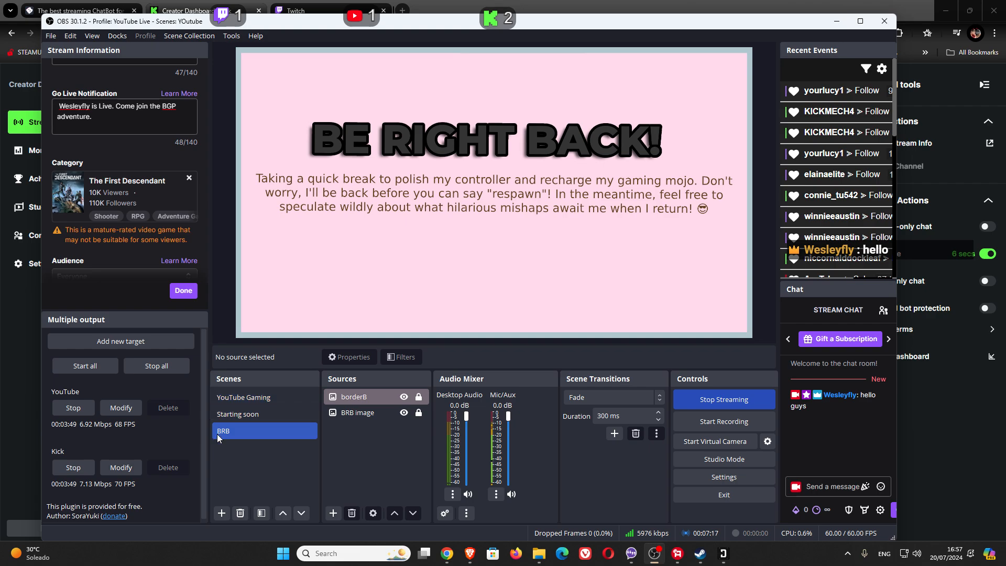
Activate the YouTube Gaming scene and select the YouTube Live source, briefly including the Game Capture source in the selection.
{"action": "left_click", "coordinate": [244, 397]}
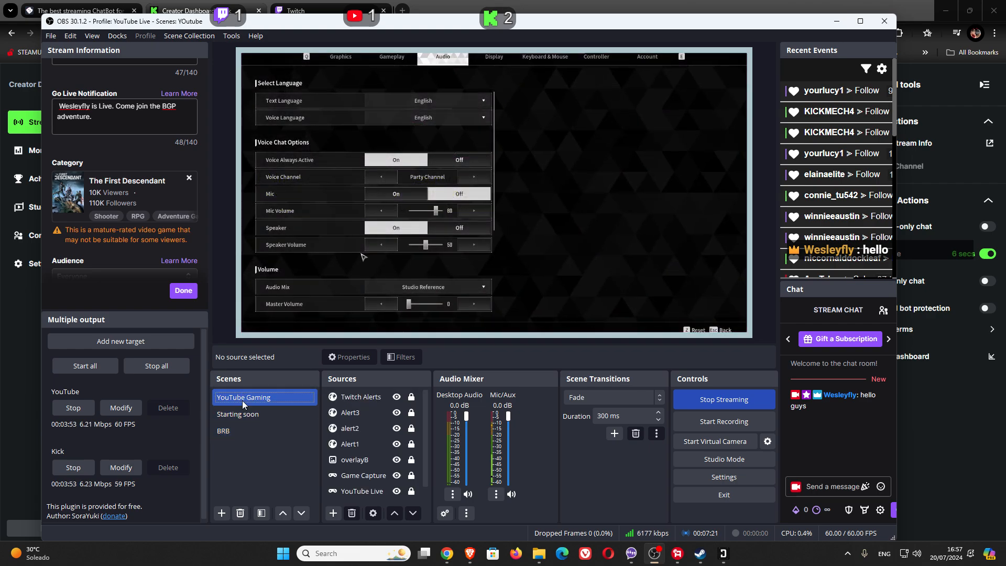
{"action": "left_click", "coordinate": [362, 492]}
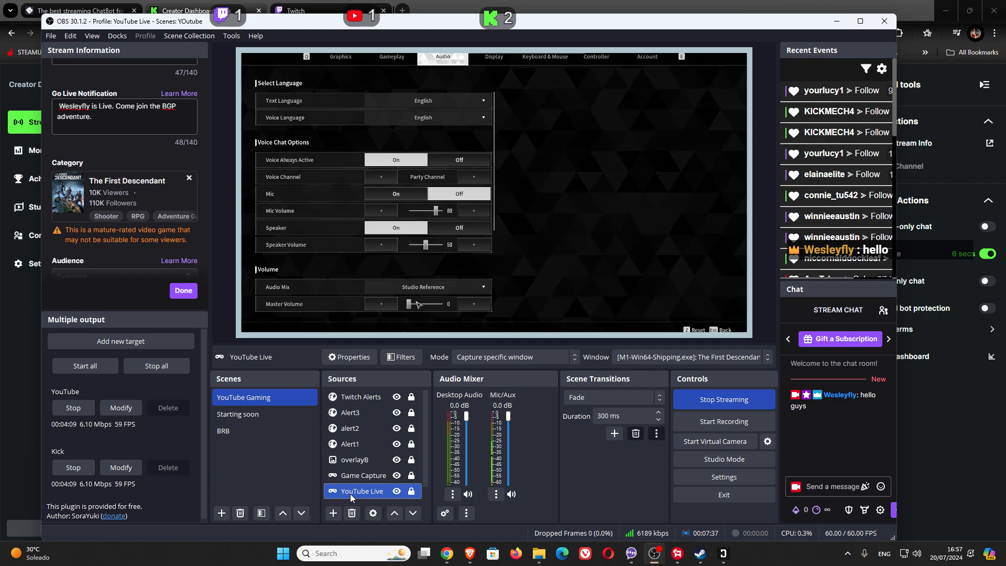
{"action": "left_click", "coordinate": [354, 478], "text": "ctrl"}
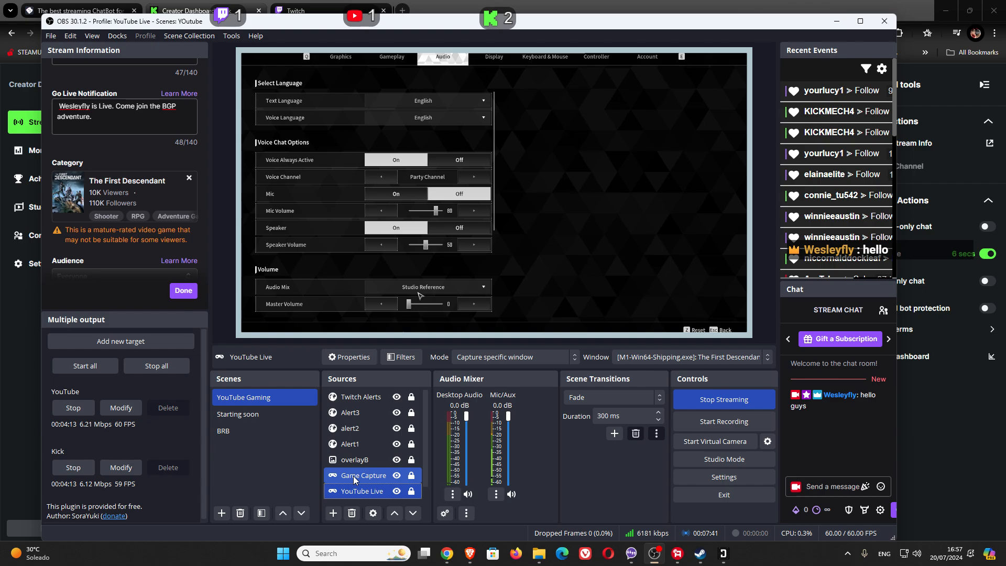
{"action": "left_click", "coordinate": [354, 478], "text": "ctrl"}
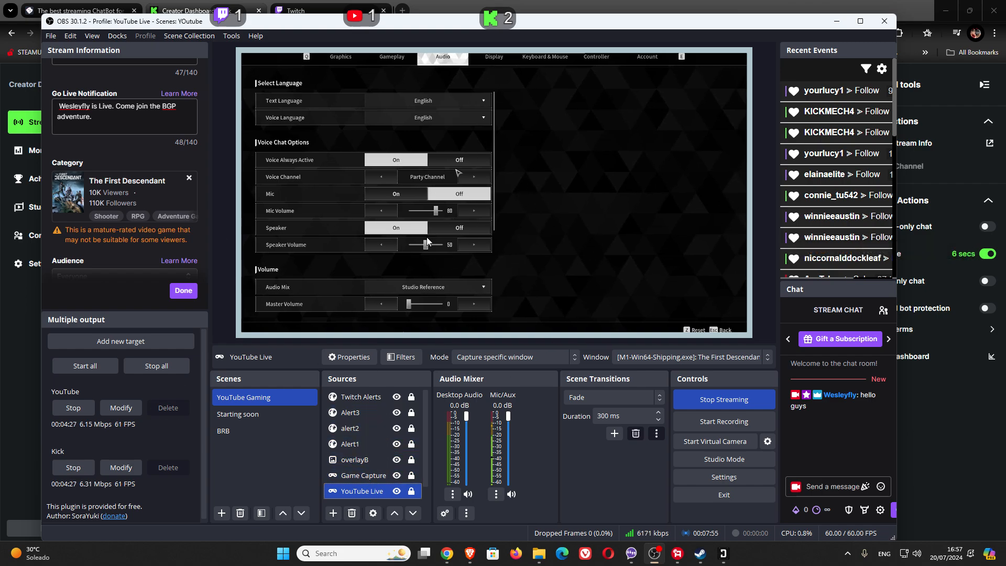
{"action": "left_click", "coordinate": [367, 475], "text": "ctrl"}
{"action": "left_click", "coordinate": [366, 475], "text": "ctrl"}
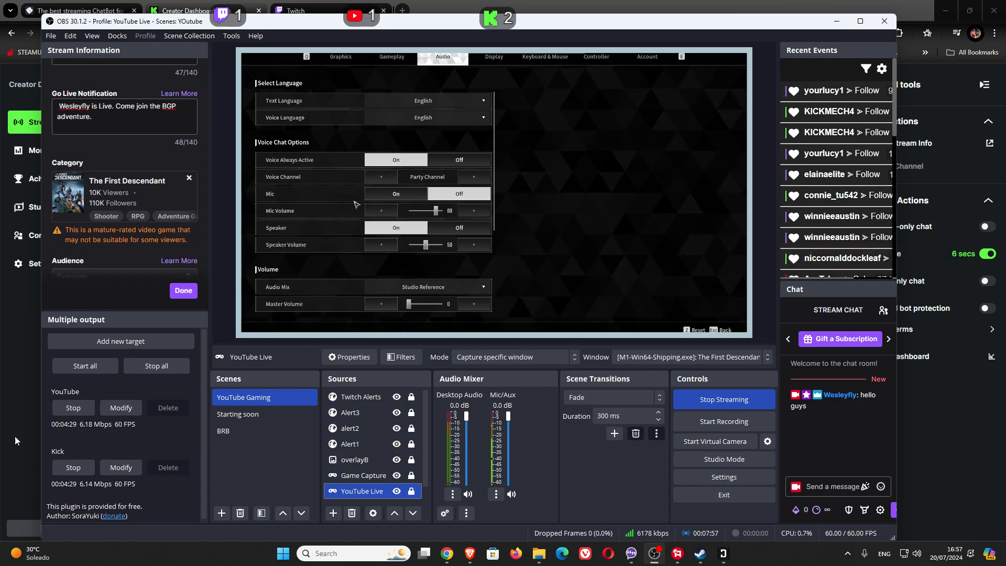
Switch to Chrome, check the stream preview on Kick and Twitch, and open the BotRix viewer counter widget page.
{"action": "left_click", "coordinate": [4, 439]}
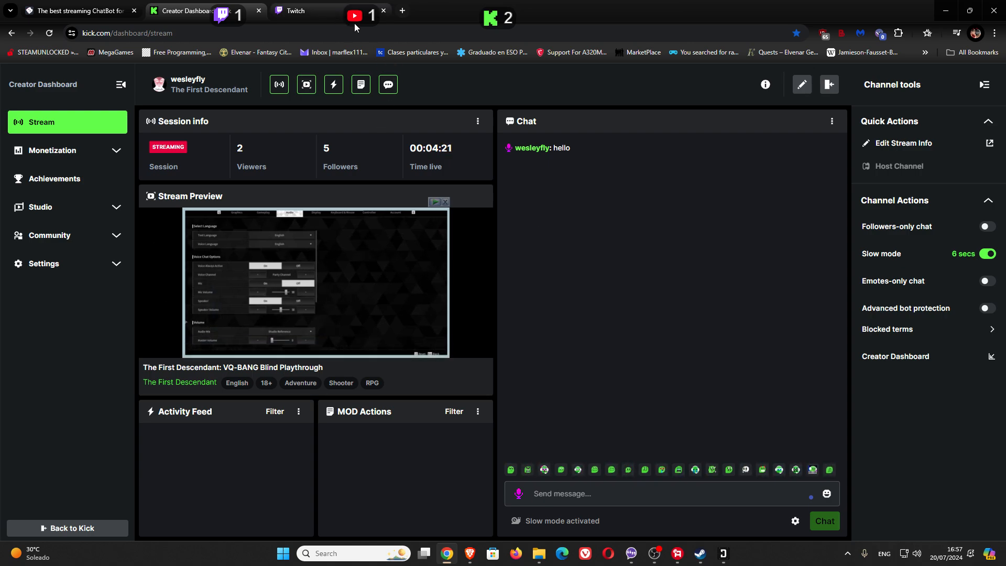
{"action": "left_click", "coordinate": [296, 11]}
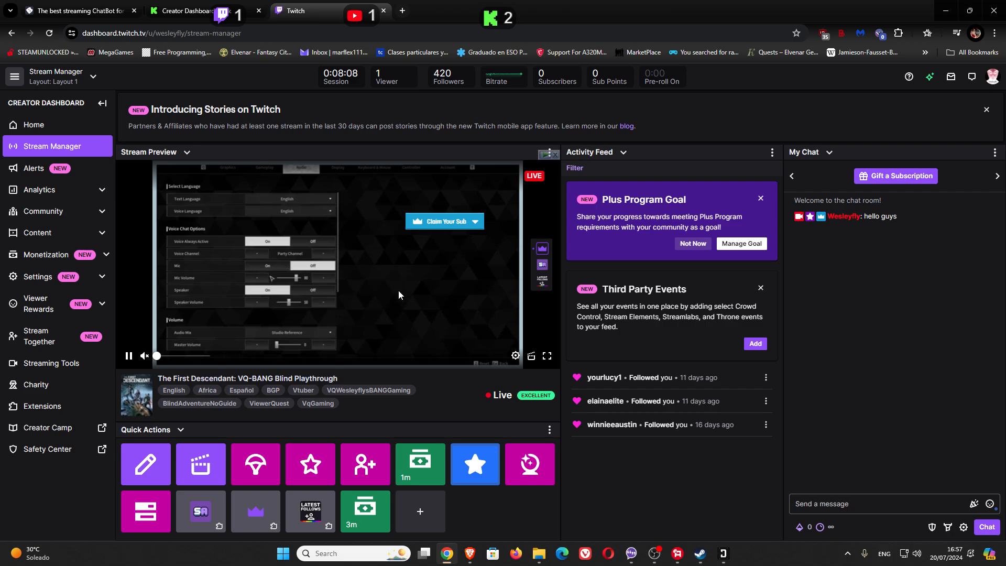
{"action": "left_click", "coordinate": [179, 8]}
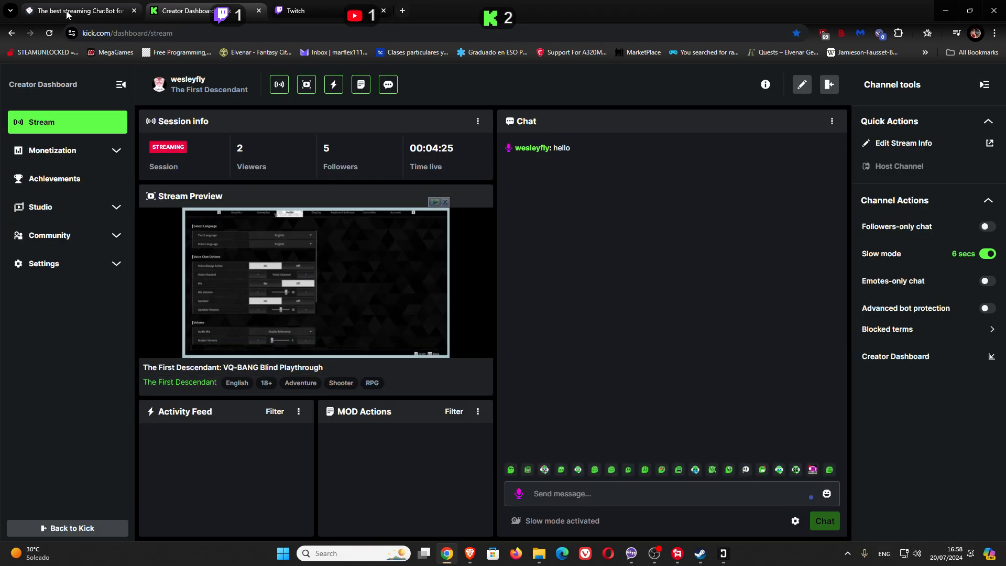
{"action": "left_click", "coordinate": [67, 12]}
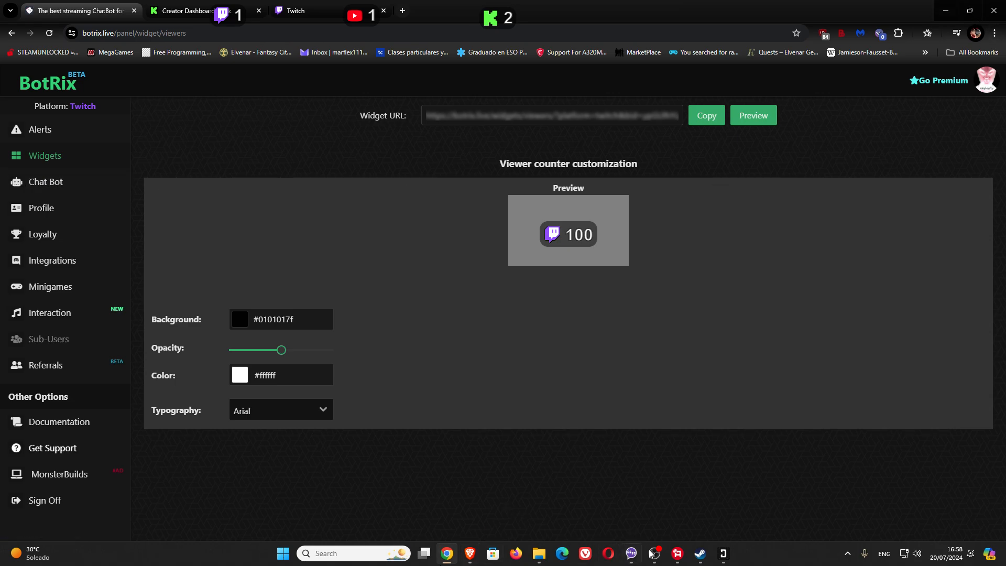
Search the web for "internet speed test" in a new browser tab and open the Speedtest by Ookla site.
{"action": "mouse_move", "coordinate": [677, 554]}
{"action": "mouse_move", "coordinate": [725, 561]}
{"action": "left_click", "coordinate": [402, 10]}
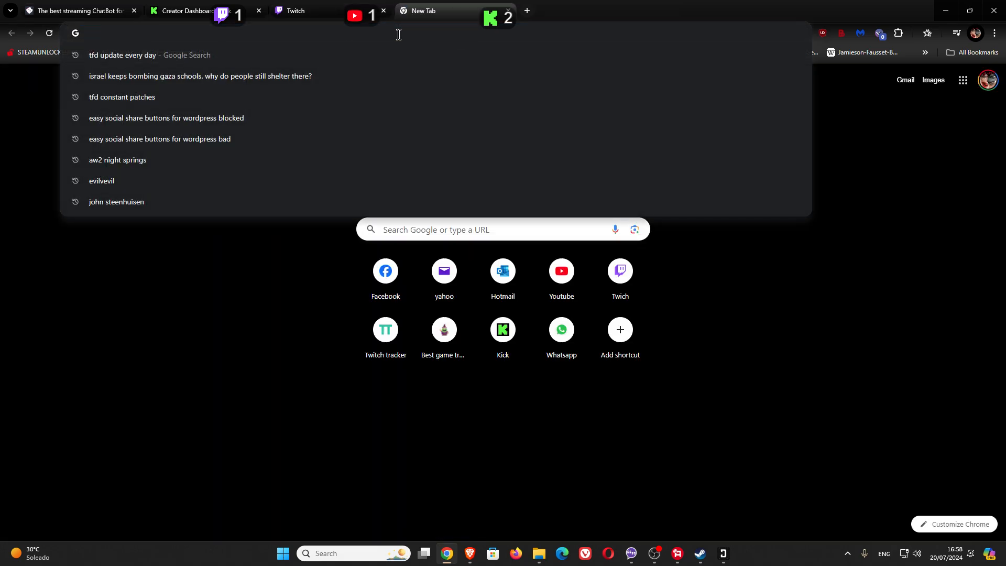
{"action": "type", "text": "st"}
{"action": "key", "text": "BackSpace"}
{"action": "key", "text": "BackSpace"}
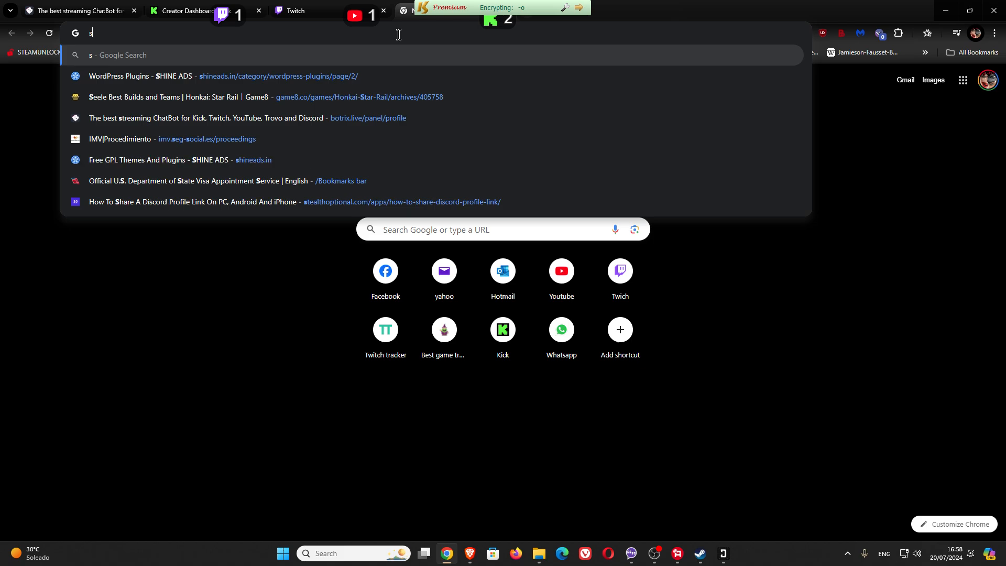
{"action": "type", "text": "interb"}
{"action": "key", "text": "BackSpace"}
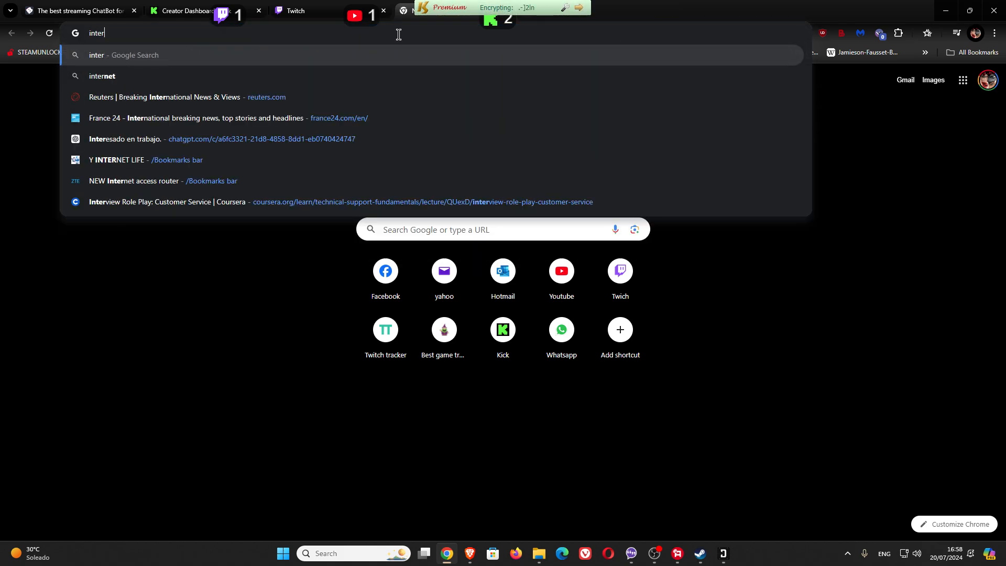
{"action": "type", "text": "net speed test"}
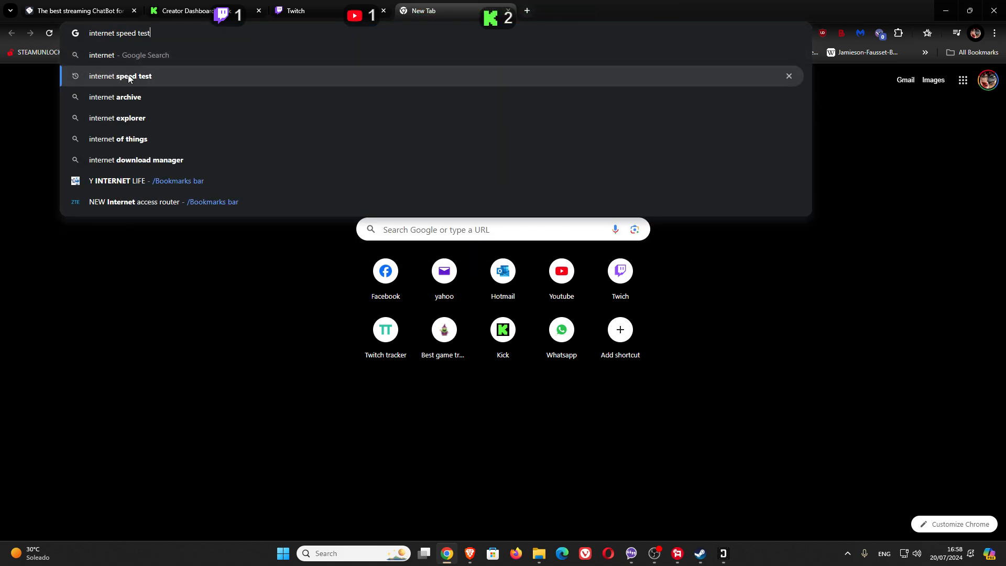
{"action": "left_click", "coordinate": [128, 75]}
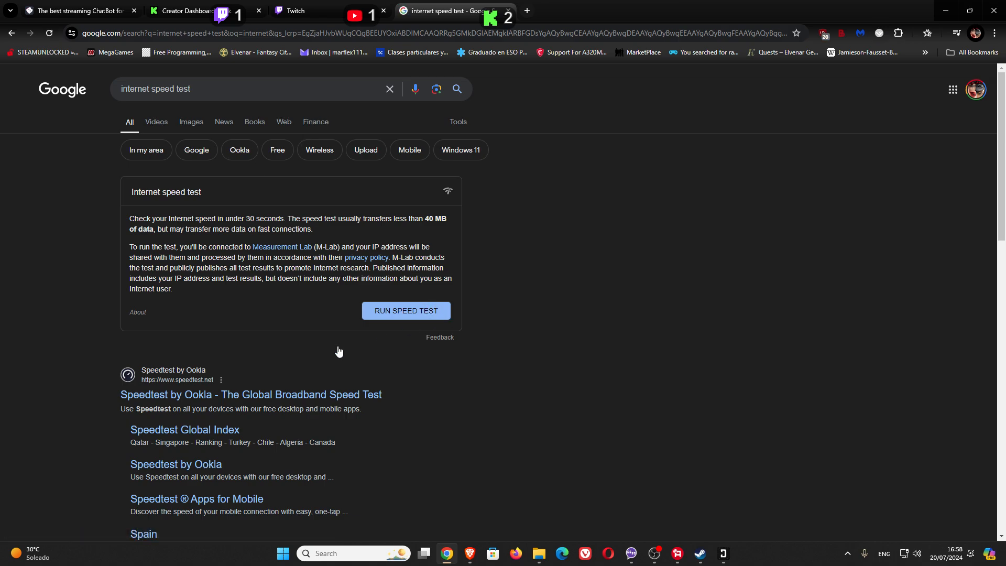
{"action": "left_click", "coordinate": [174, 400]}
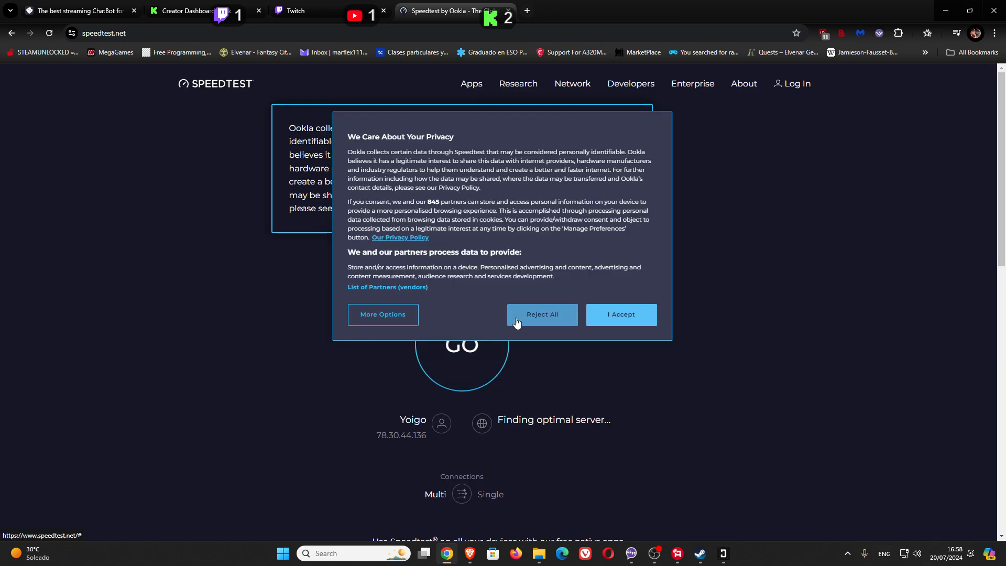
Run the Speedtest with cookies rejected and location access never allowed, and examine the download and upload speeds.
{"action": "left_click", "coordinate": [543, 321]}
{"action": "left_click", "coordinate": [428, 365]}
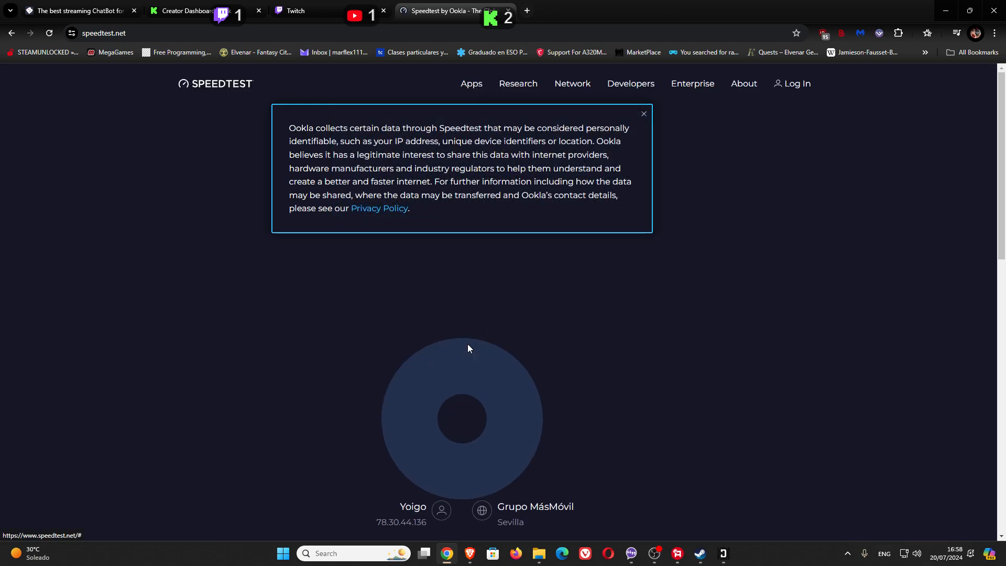
{"action": "mouse_move", "coordinate": [684, 88]}
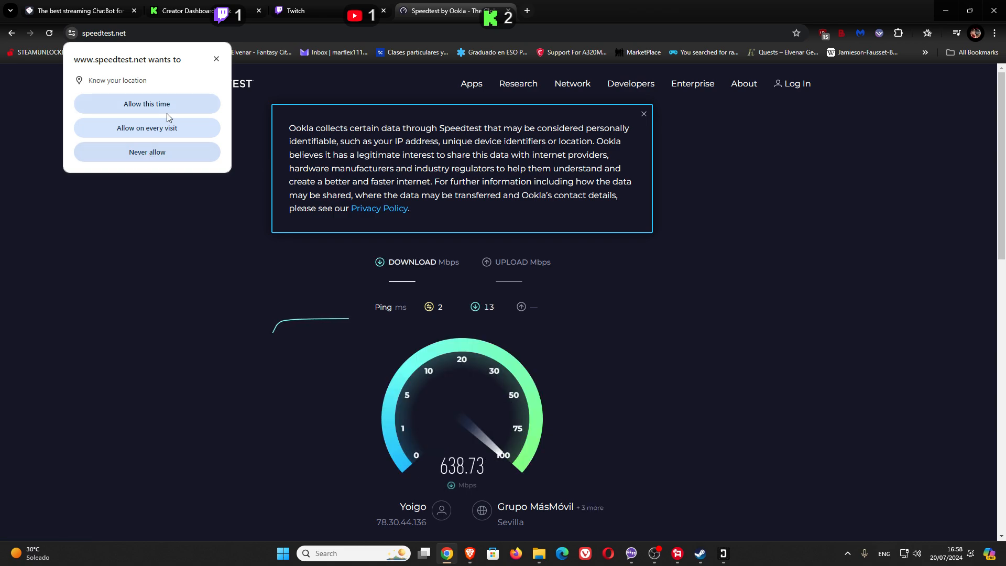
{"action": "left_click", "coordinate": [167, 151]}
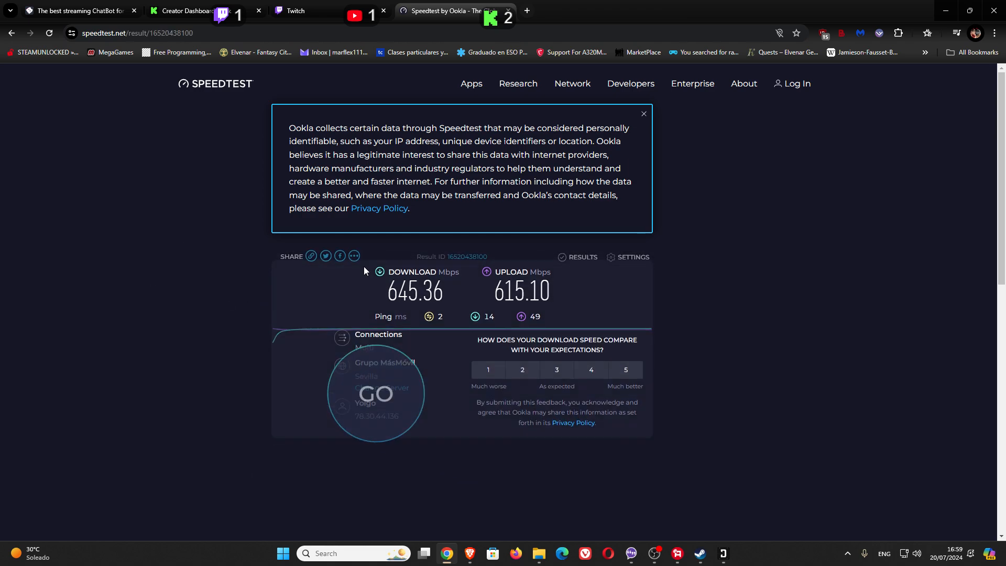
{"action": "left_click_drag", "start_coordinate": [388, 307], "coordinate": [525, 313]}
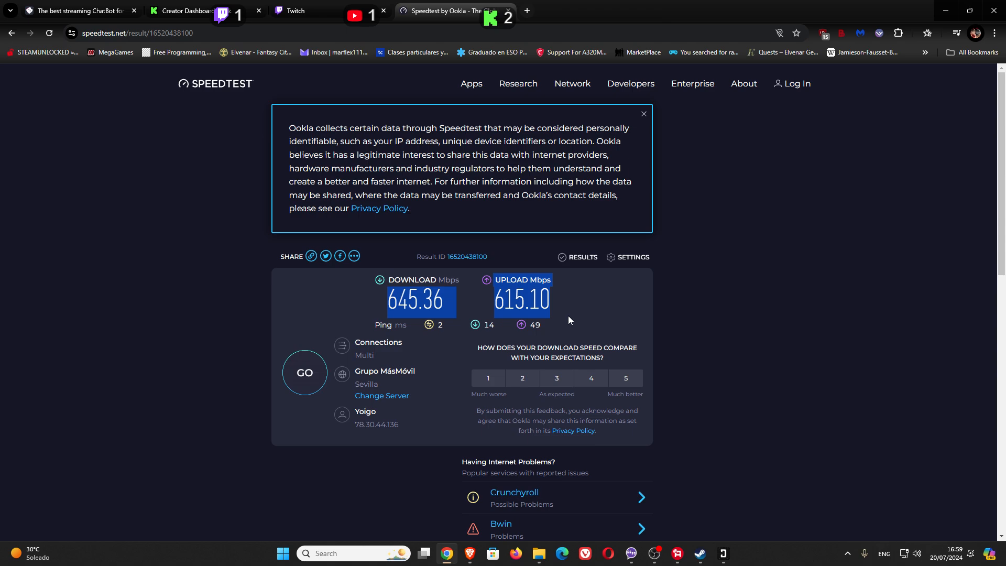
{"action": "left_click", "coordinate": [359, 315]}
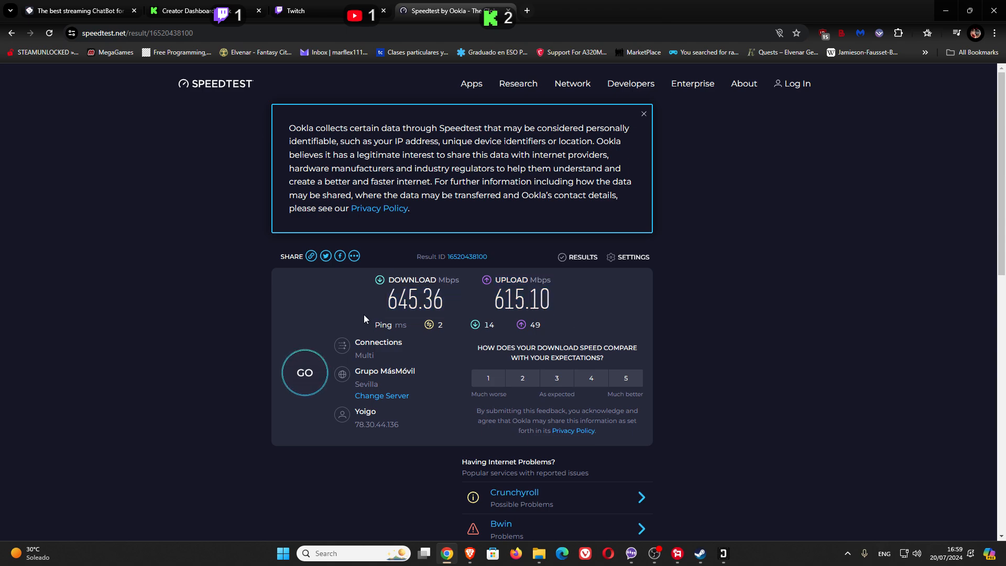
Return from the Speedtest result to the "internet speed test" search results and run Google's built-in speed test.
{"action": "left_click_drag", "start_coordinate": [553, 302], "coordinate": [339, 307]}
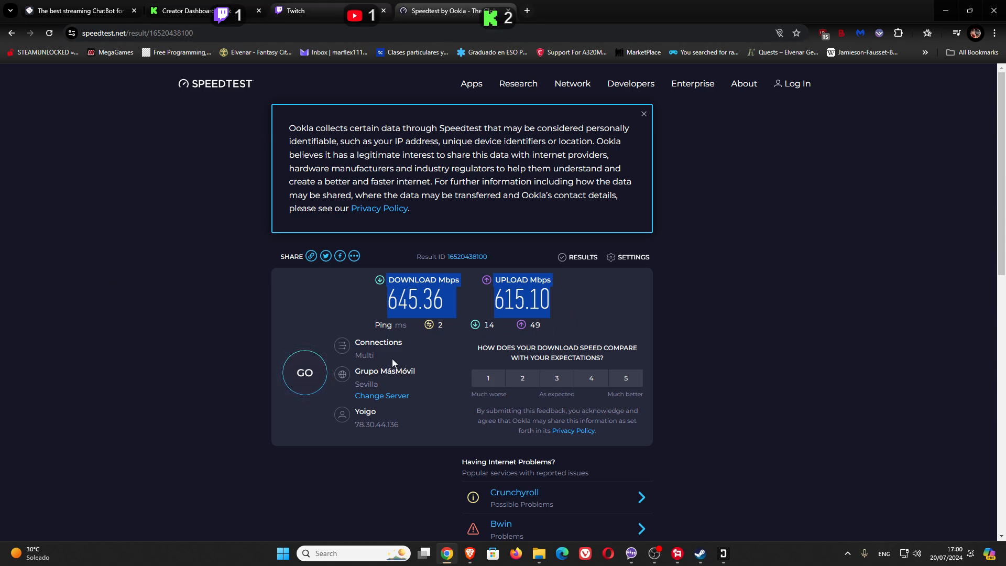
{"action": "left_click", "coordinate": [11, 34]}
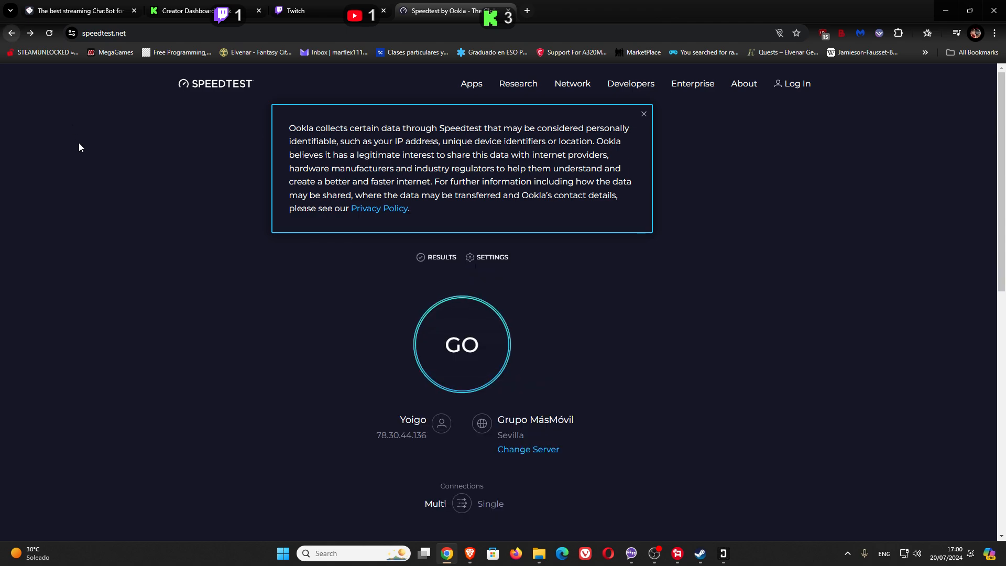
{"action": "left_click", "coordinate": [11, 33]}
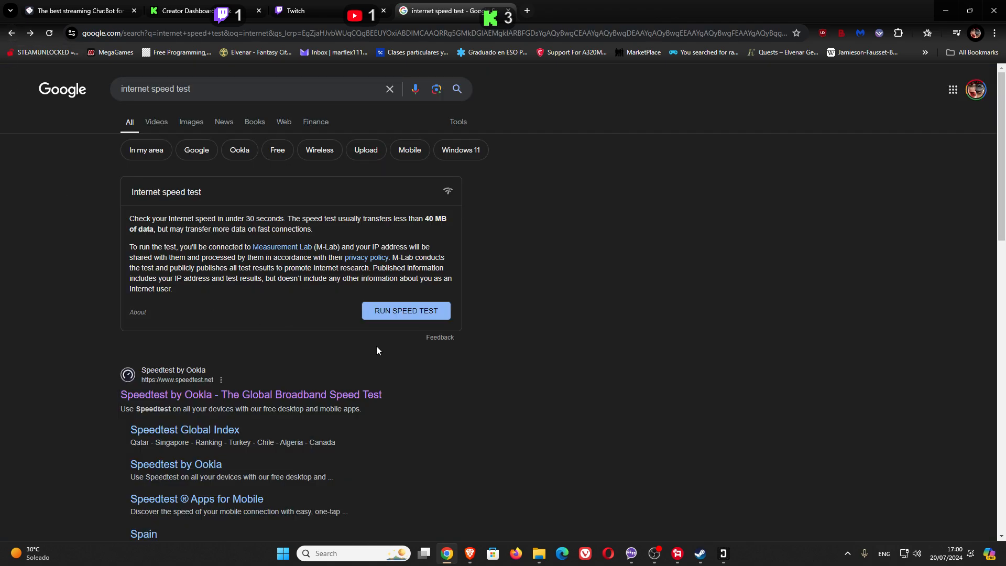
{"action": "left_click", "coordinate": [395, 311]}
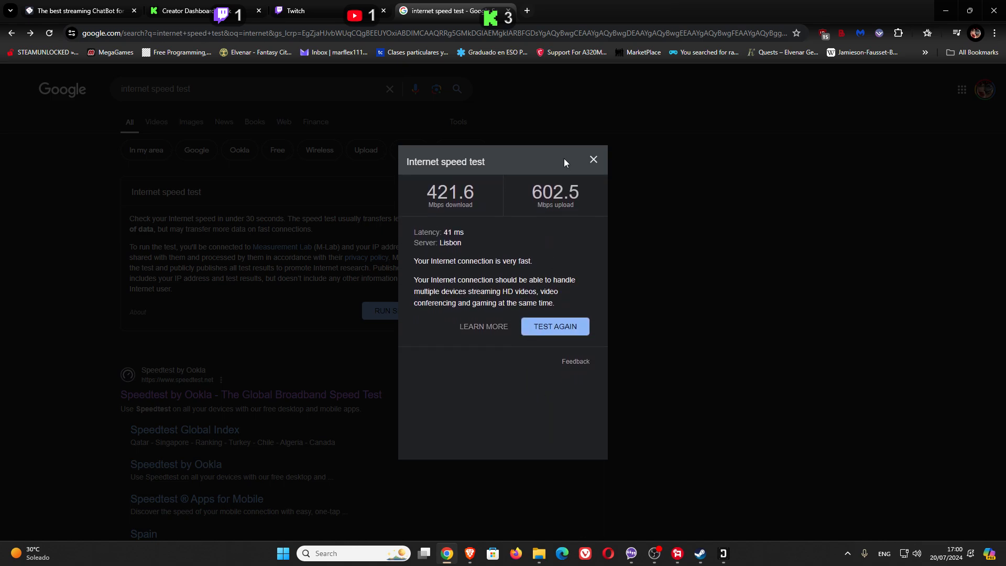
Examine the download and upload speeds and the test server in Google's result, and close the speed test.
{"action": "left_click_drag", "start_coordinate": [431, 192], "coordinate": [594, 204]}
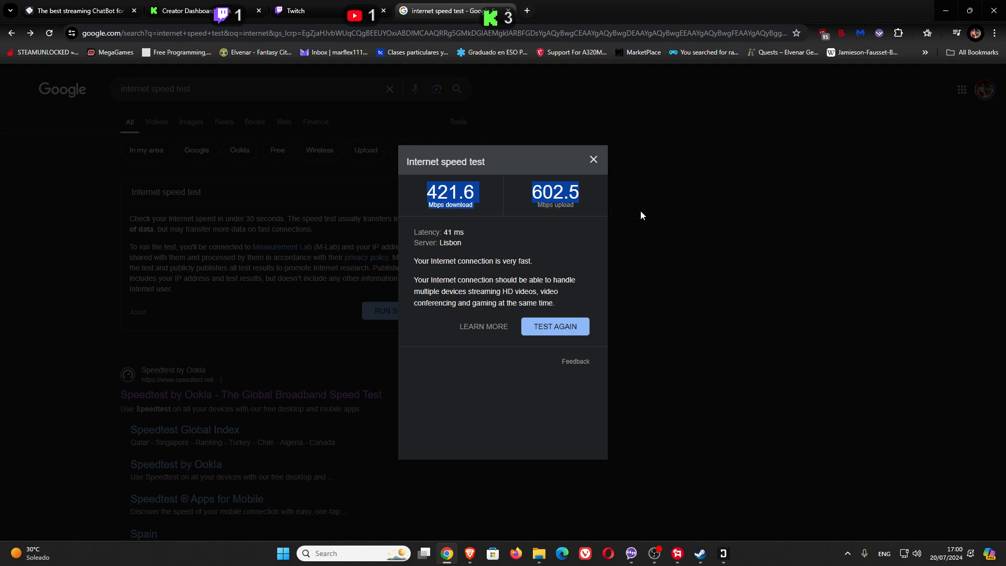
{"action": "left_click_drag", "start_coordinate": [469, 245], "coordinate": [417, 244]}
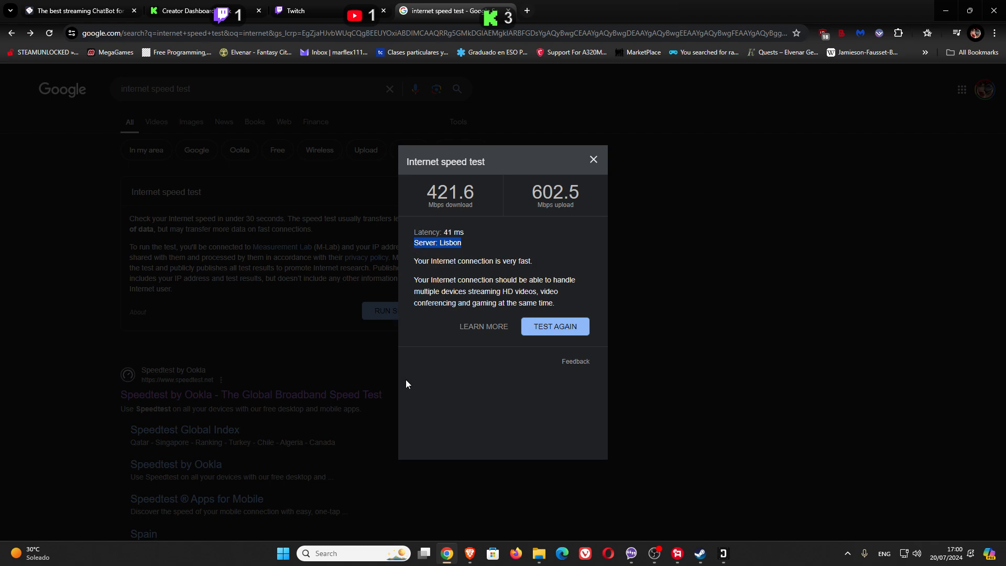
{"action": "left_click", "coordinate": [593, 161]}
{"action": "left_click", "coordinate": [593, 161]}
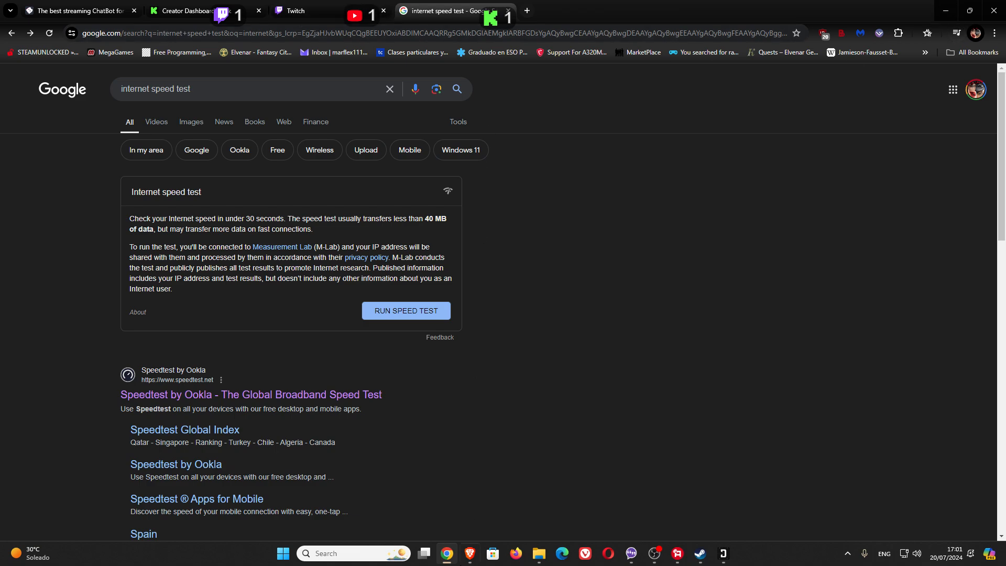
Bring OBS Studio to the front and launch VSeeFace.exe from the VSeeFace folder in File Explorer.
{"action": "mouse_move", "coordinate": [673, 560]}
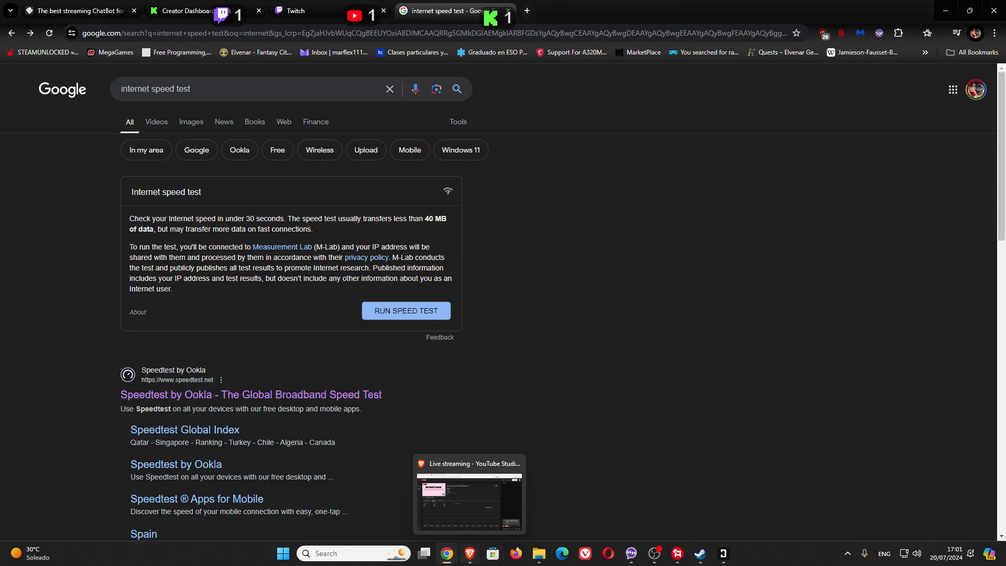
{"action": "mouse_move", "coordinate": [724, 554]}
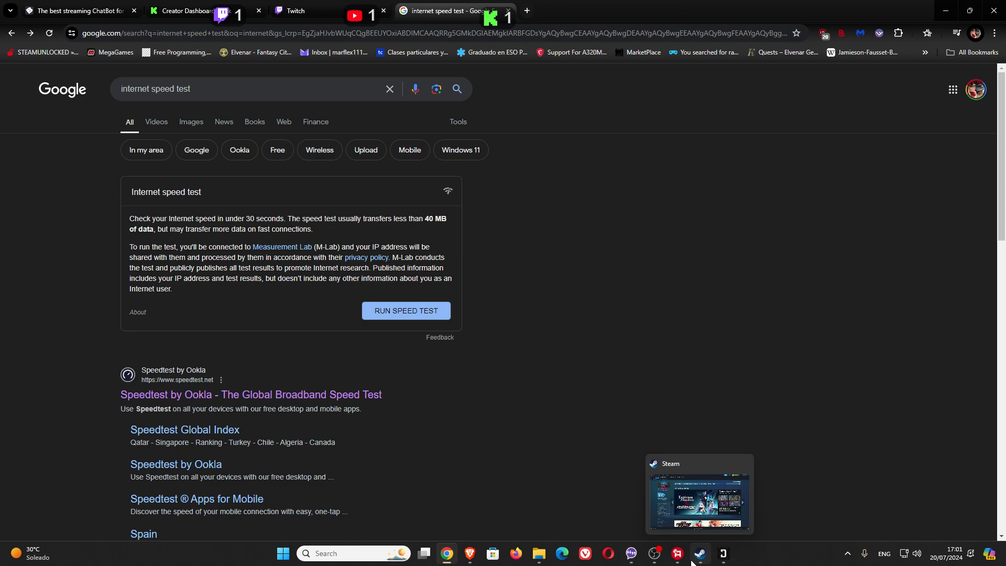
{"action": "left_click", "coordinate": [647, 561]}
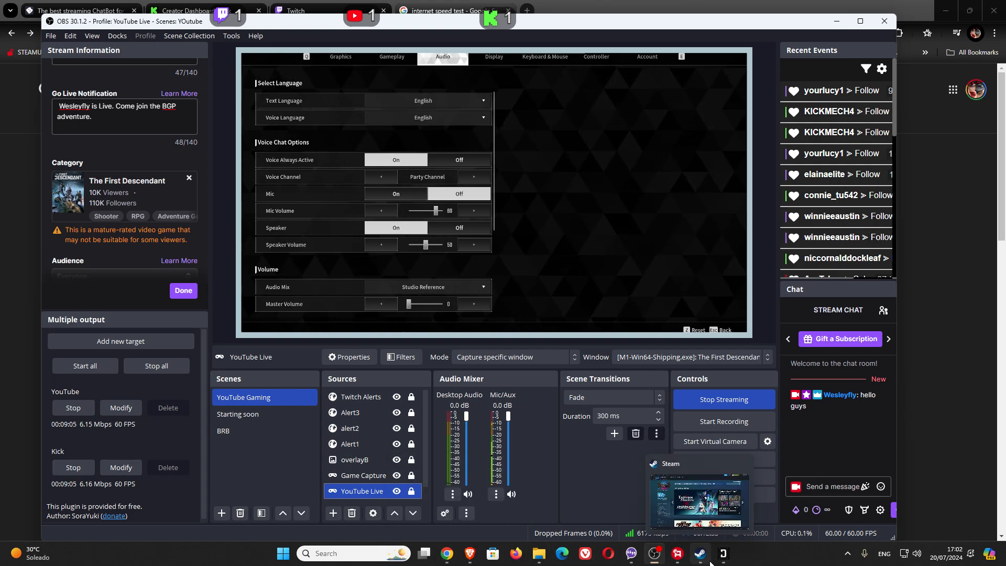
{"action": "left_click", "coordinate": [538, 555]}
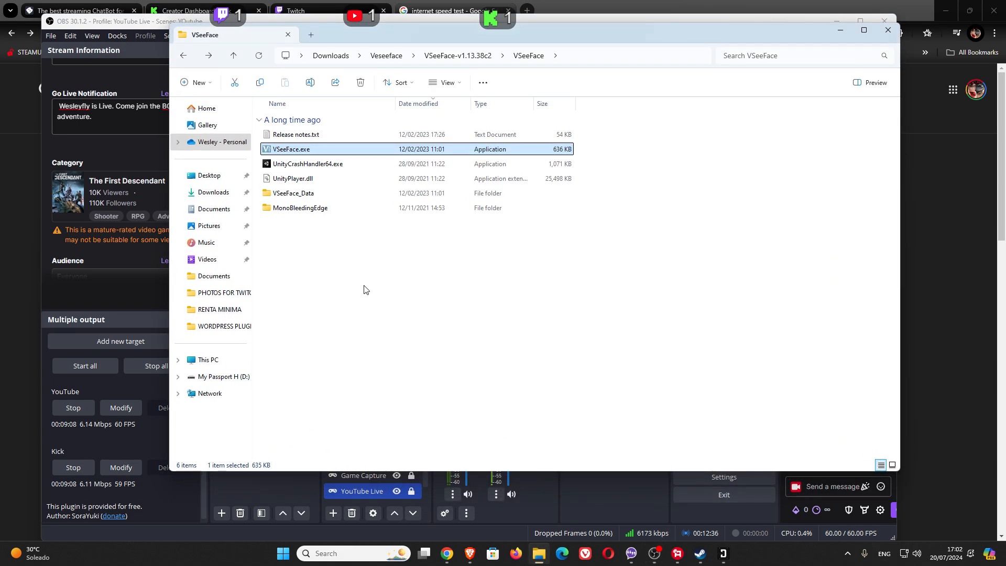
{"action": "double_click", "coordinate": [299, 152]}
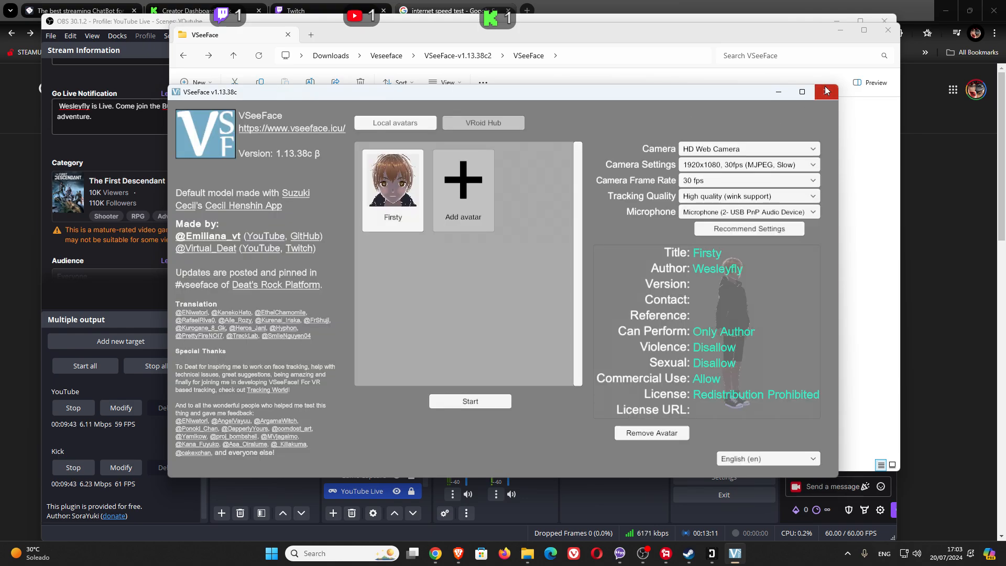
Close VSeeFace, relaunch VSeeFace.exe as administrator, and close its folder window.
{"action": "left_click", "coordinate": [825, 90]}
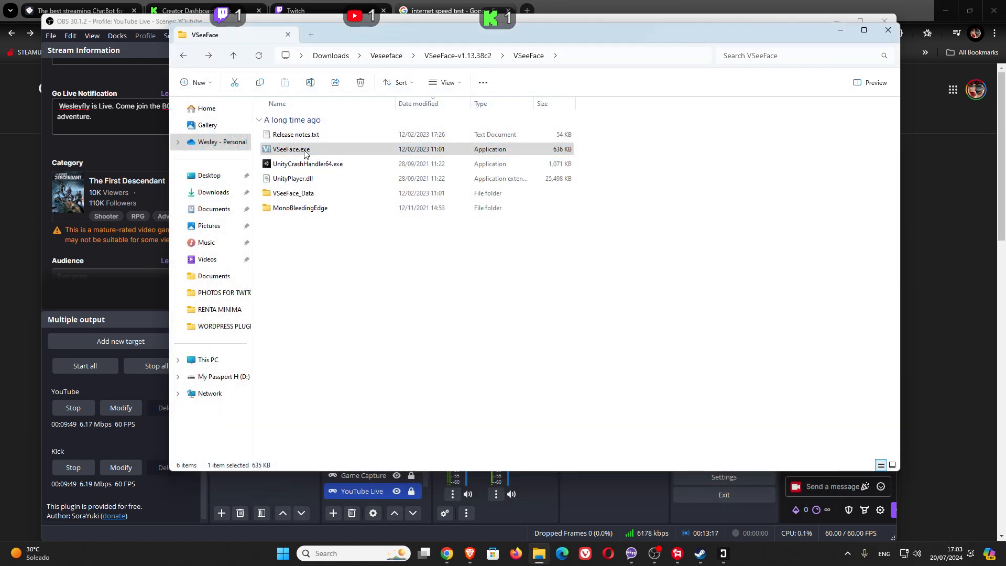
{"action": "right_click", "coordinate": [305, 152]}
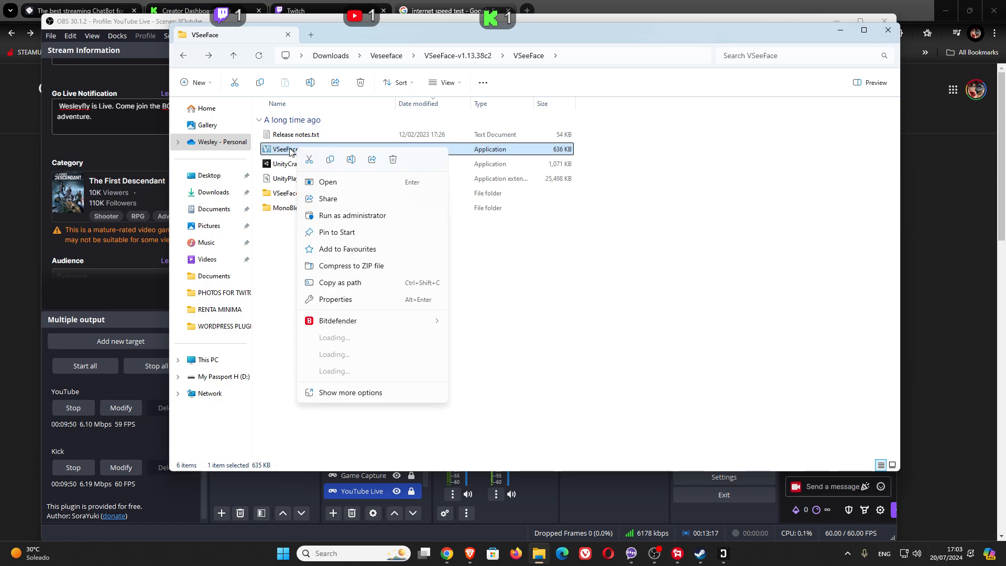
{"action": "left_click", "coordinate": [357, 217]}
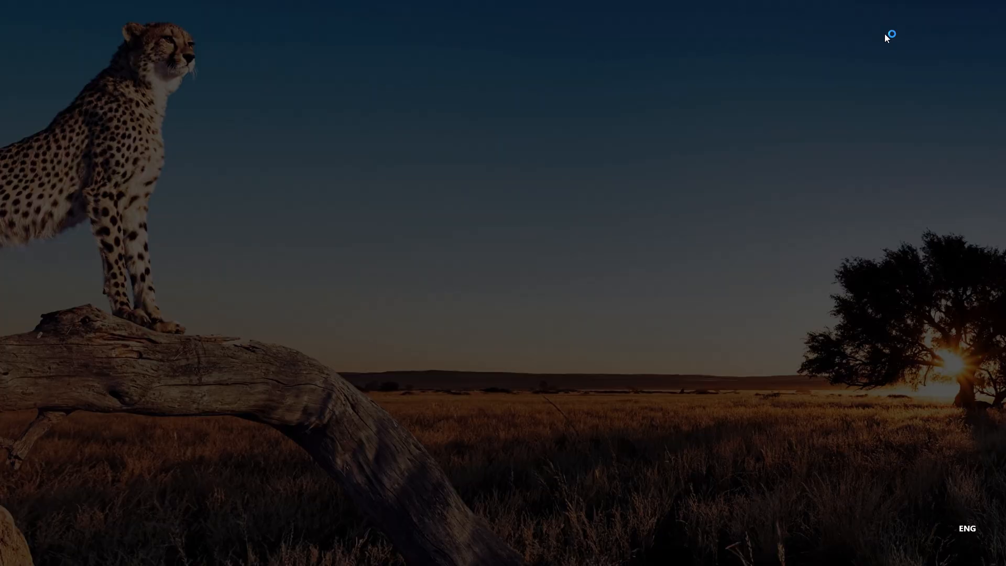
{"action": "left_click", "coordinate": [449, 367]}
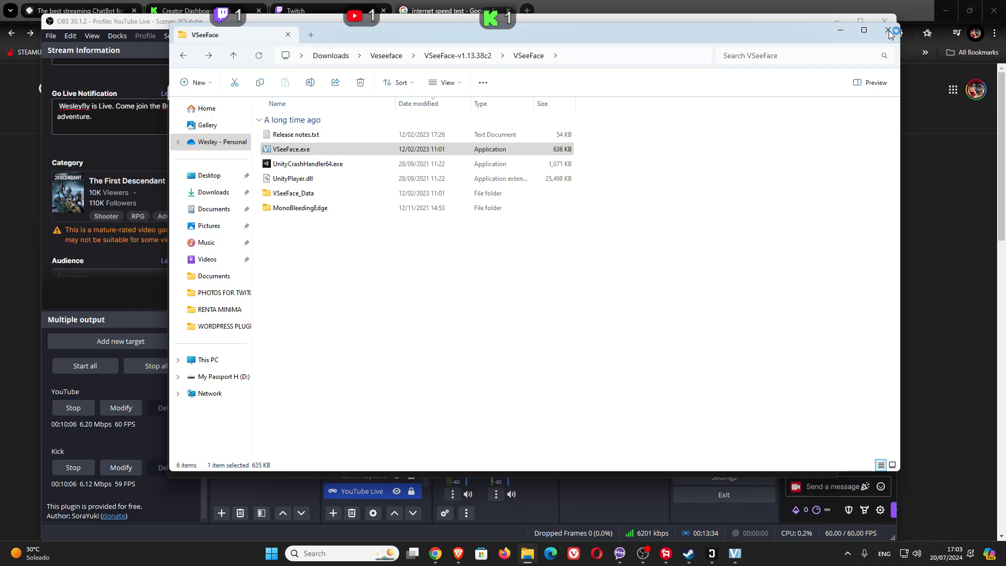
{"action": "left_click", "coordinate": [890, 32]}
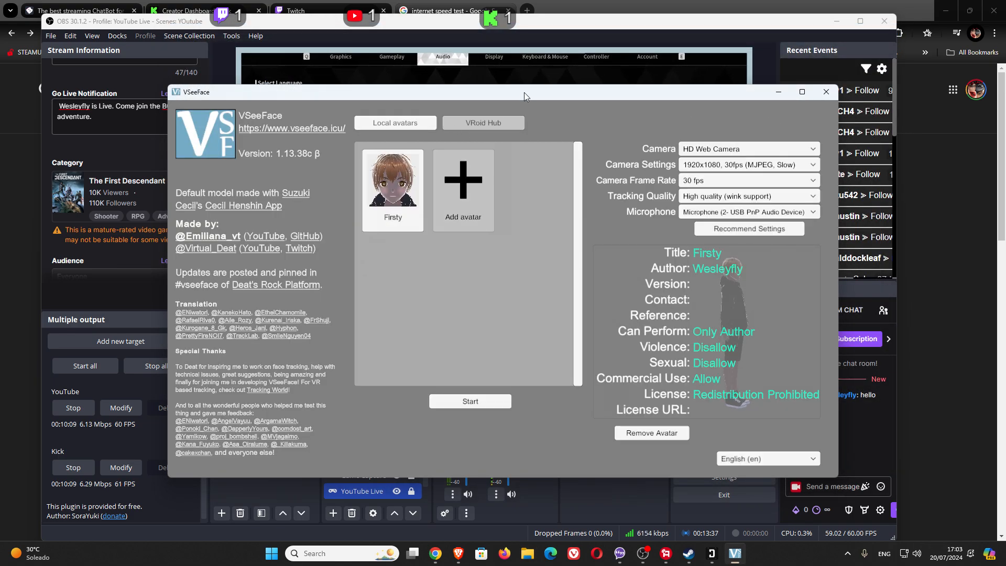
Start VSeeFace with the Firsty avatar, hide its interface so the background is transparent, and minimize the window.
{"action": "left_click_drag", "start_coordinate": [524, 91], "coordinate": [433, 60]}
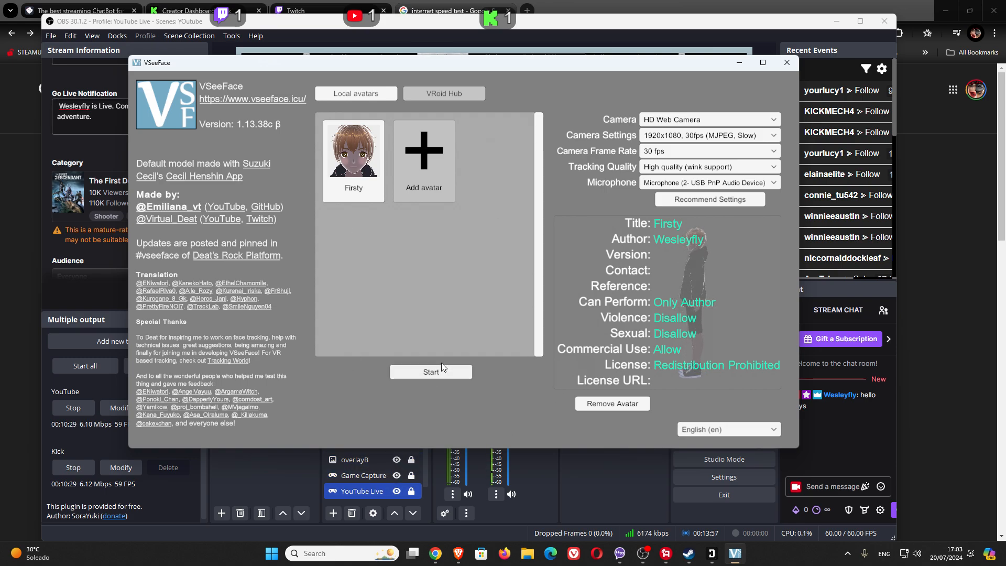
{"action": "left_click", "coordinate": [435, 374]}
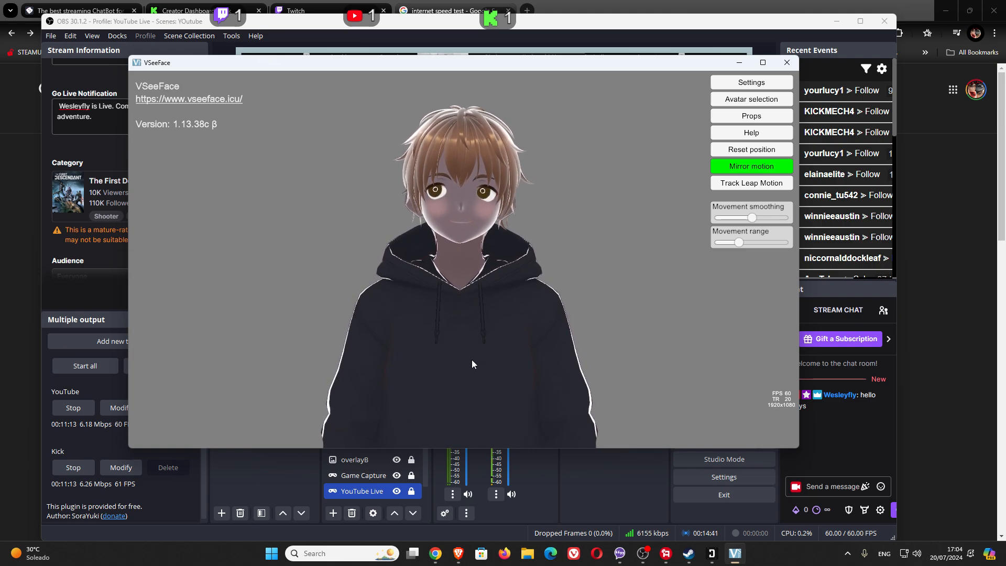
{"action": "mouse_move", "coordinate": [786, 416]}
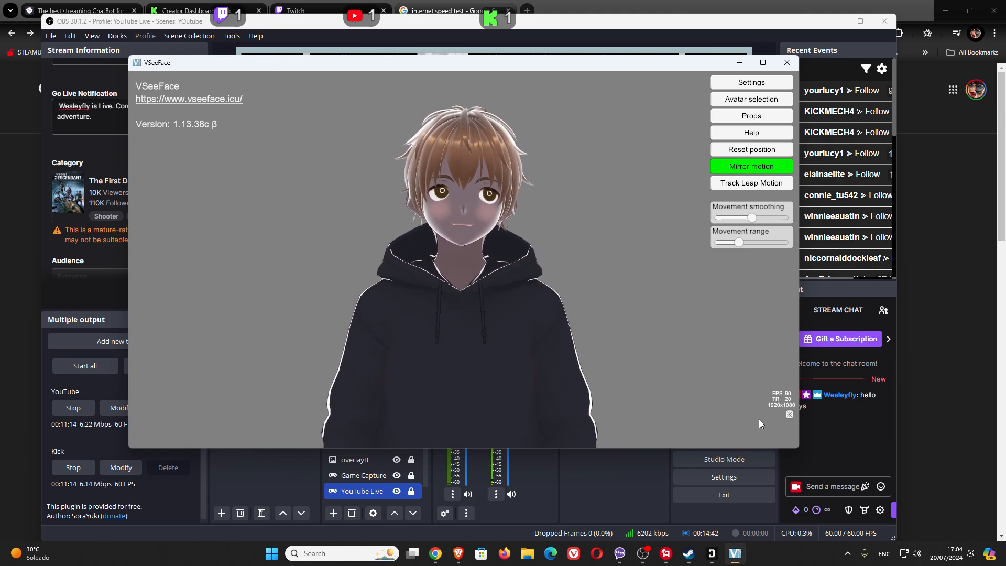
{"action": "left_click", "coordinate": [790, 415]}
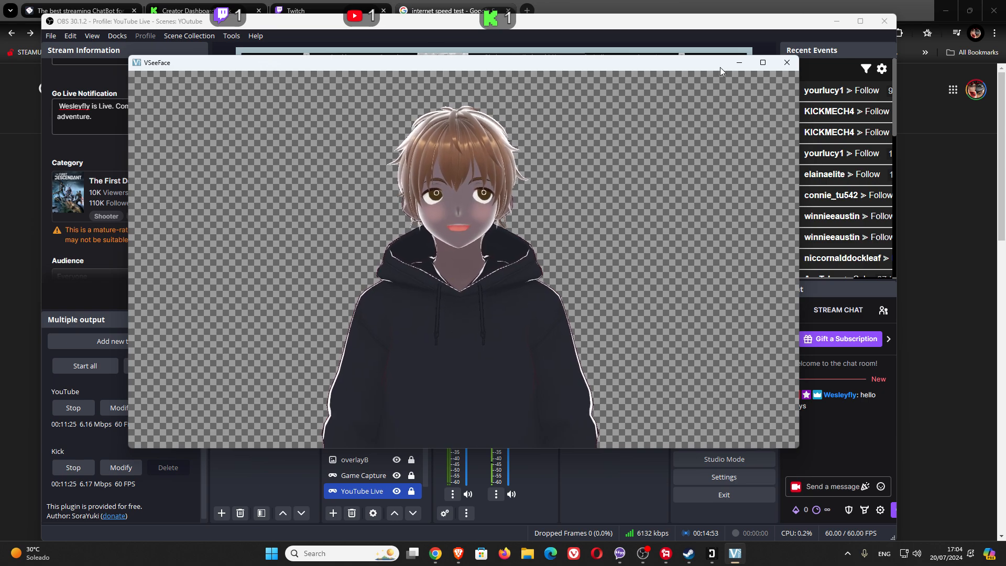
{"action": "left_click", "coordinate": [739, 63]}
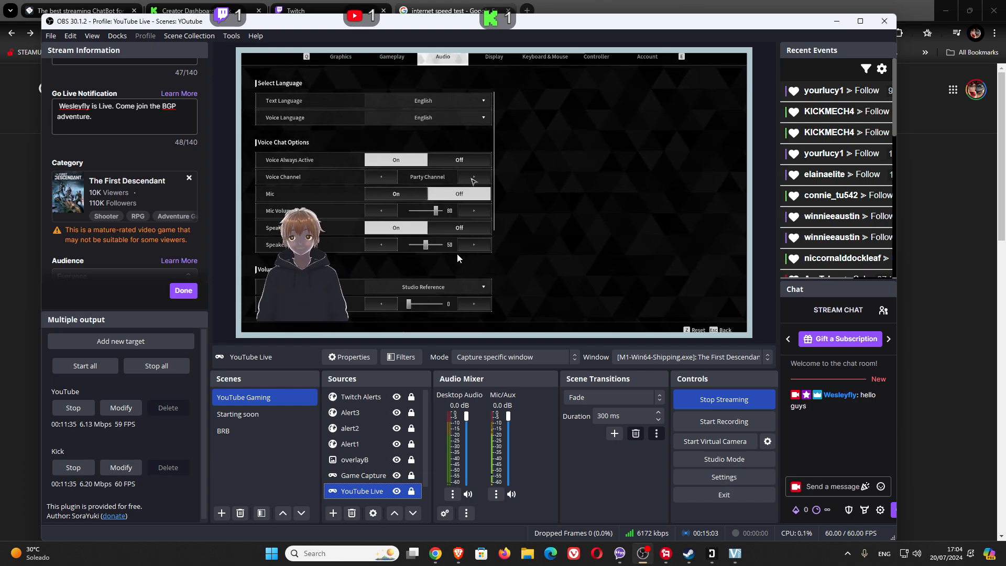
Switch to The First Descendant, set its Master Volume to 3, and leave the audio options.
{"action": "left_click", "coordinate": [710, 556]}
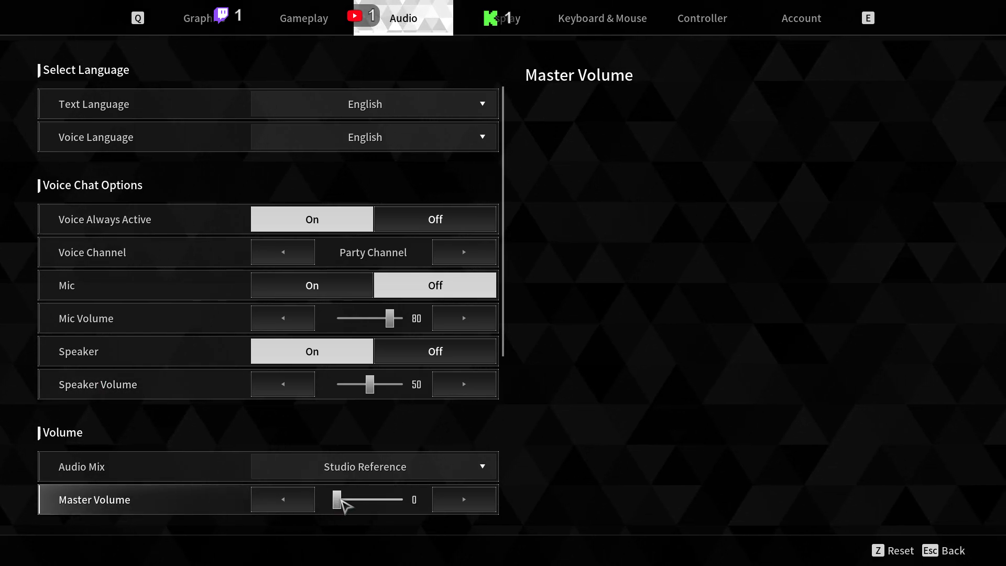
{"action": "left_click_drag", "start_coordinate": [341, 502], "coordinate": [357, 501]}
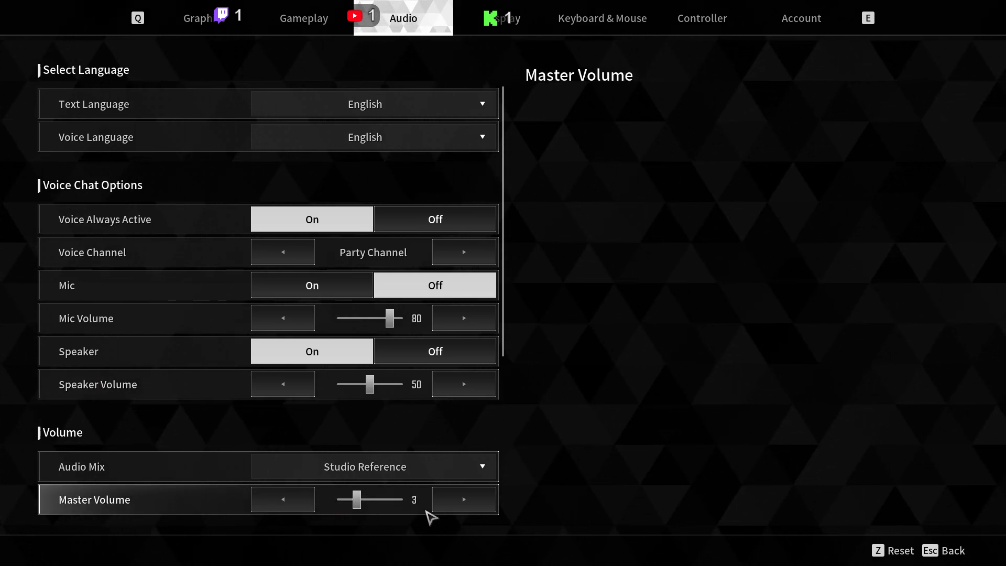
{"action": "key", "text": "Escape"}
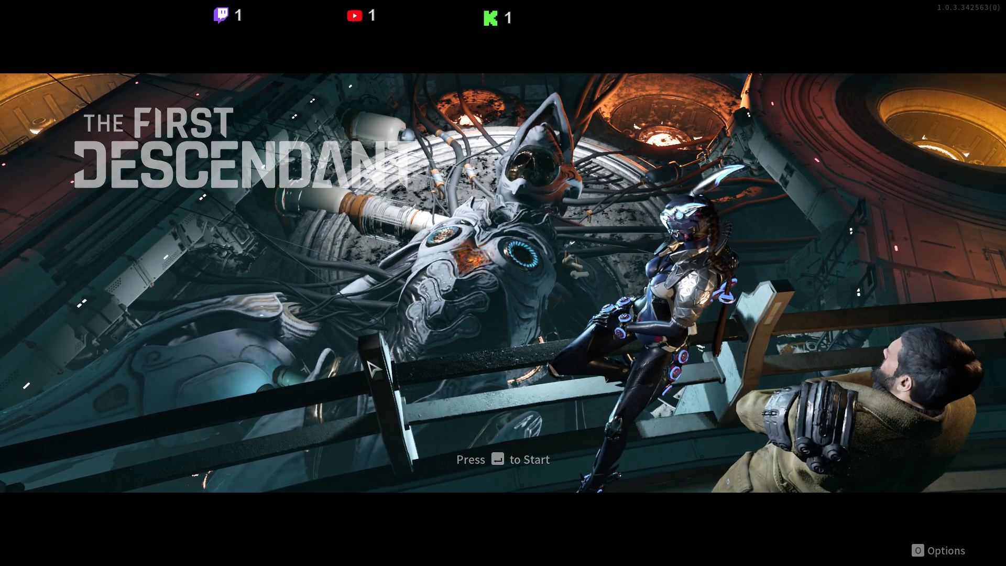
Start the game from the title screen and open Anais's Research Request in Albion.
{"action": "key", "text": "space"}
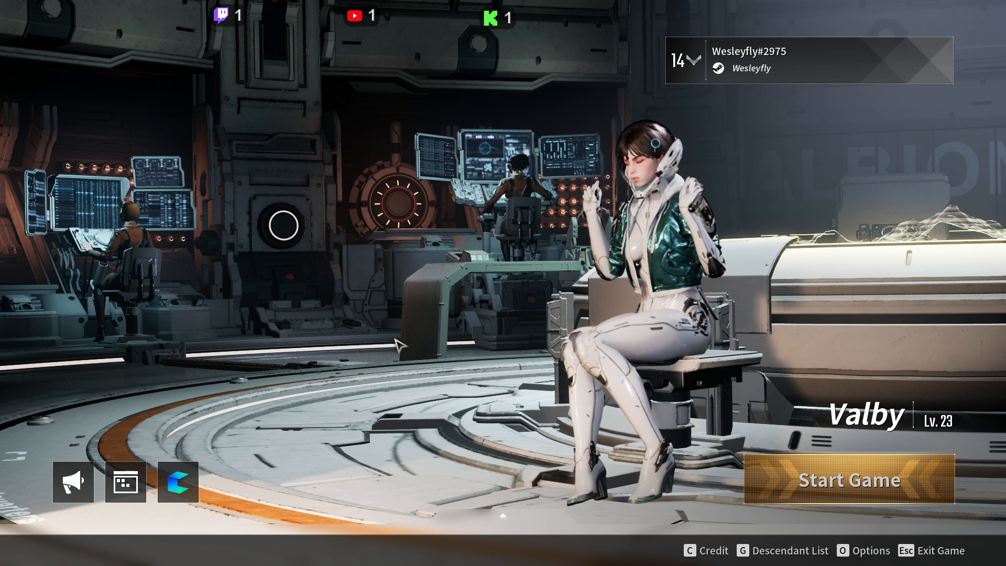
{"action": "left_click", "coordinate": [858, 501]}
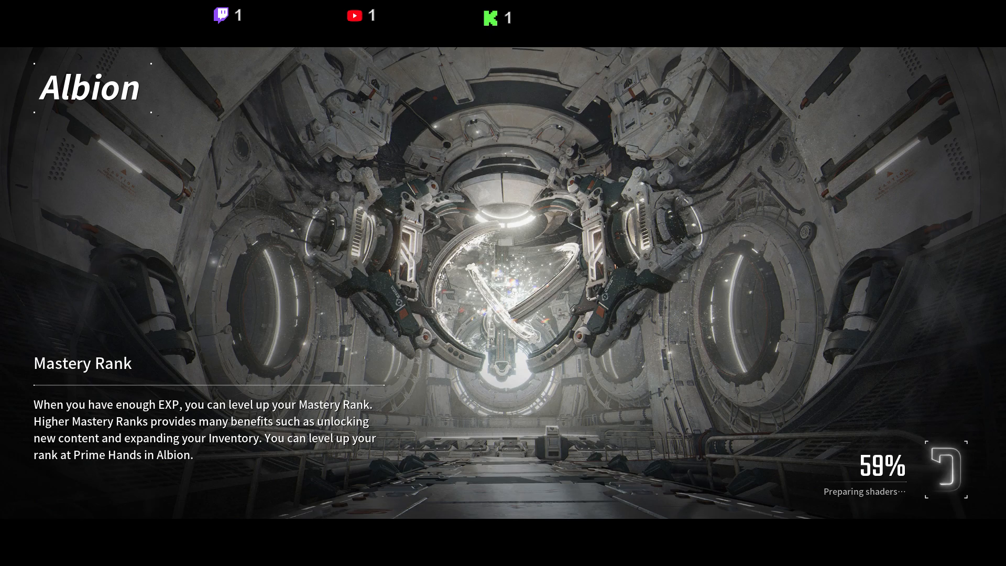
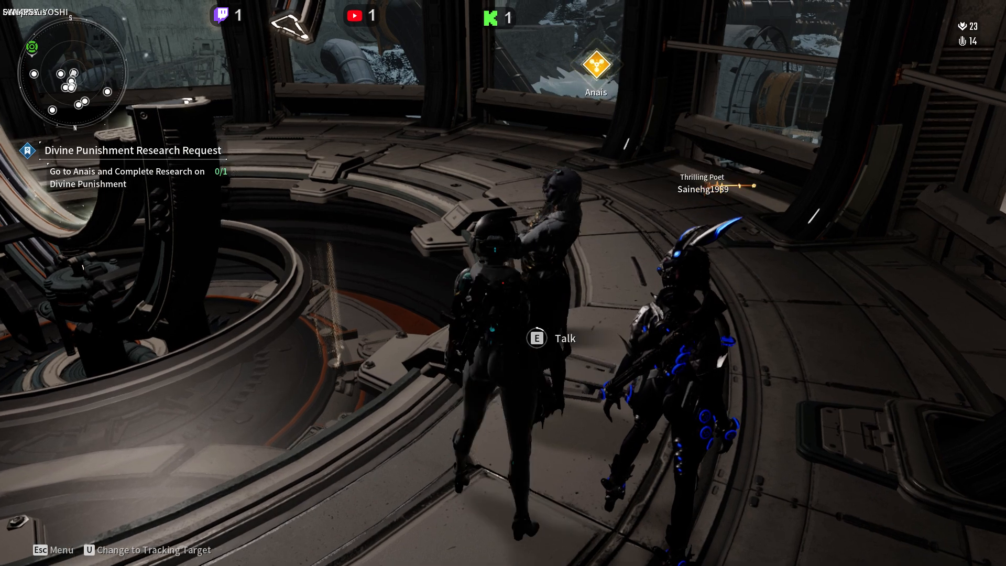
{"action": "key", "text": "e"}
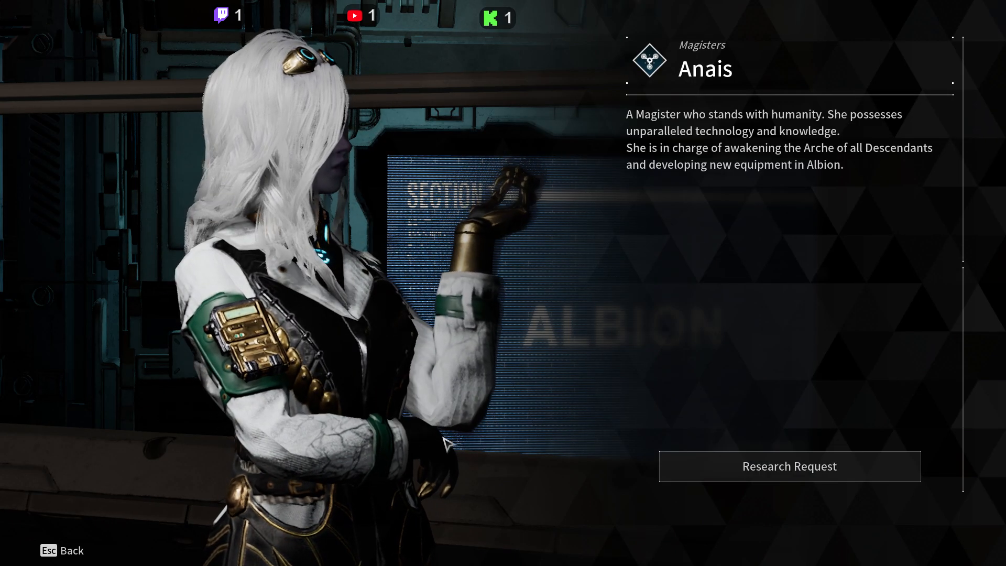
{"action": "left_click", "coordinate": [736, 473]}
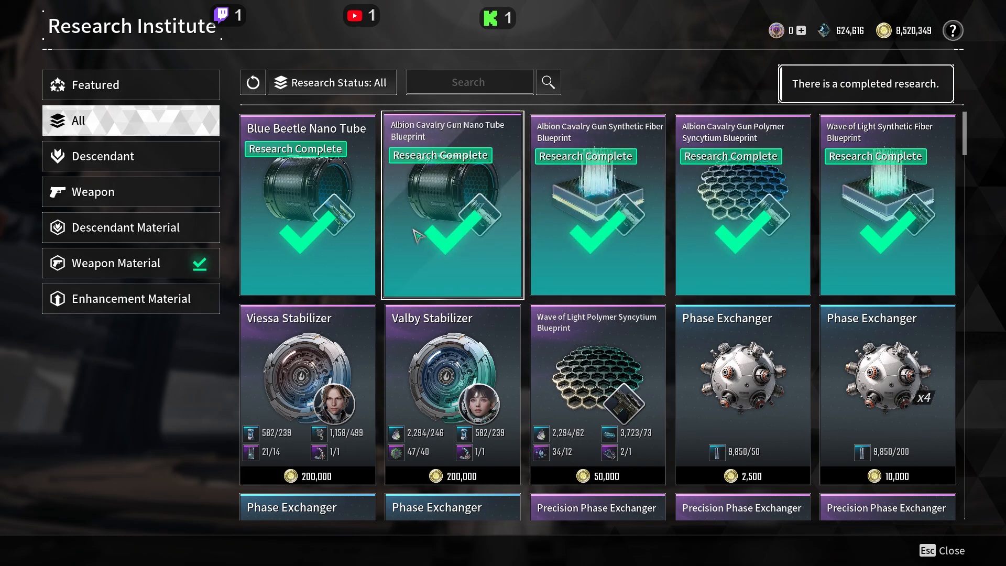
Collect the completed Blue Beetle Nano Tube and Albion Cavalry Gun Nano Tube Blueprint from the Research Institute.
{"action": "left_click", "coordinate": [327, 243]}
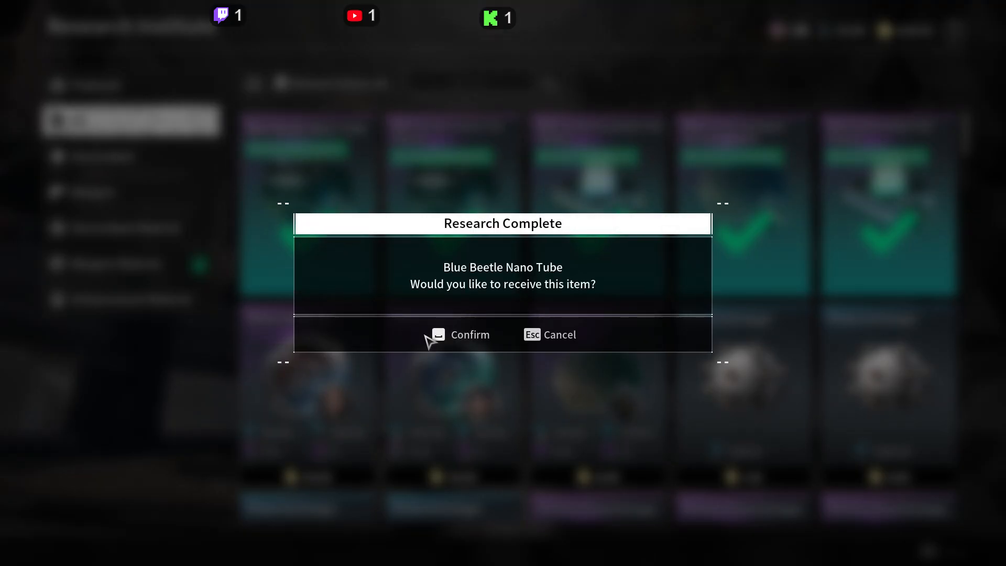
{"action": "left_click", "coordinate": [461, 335]}
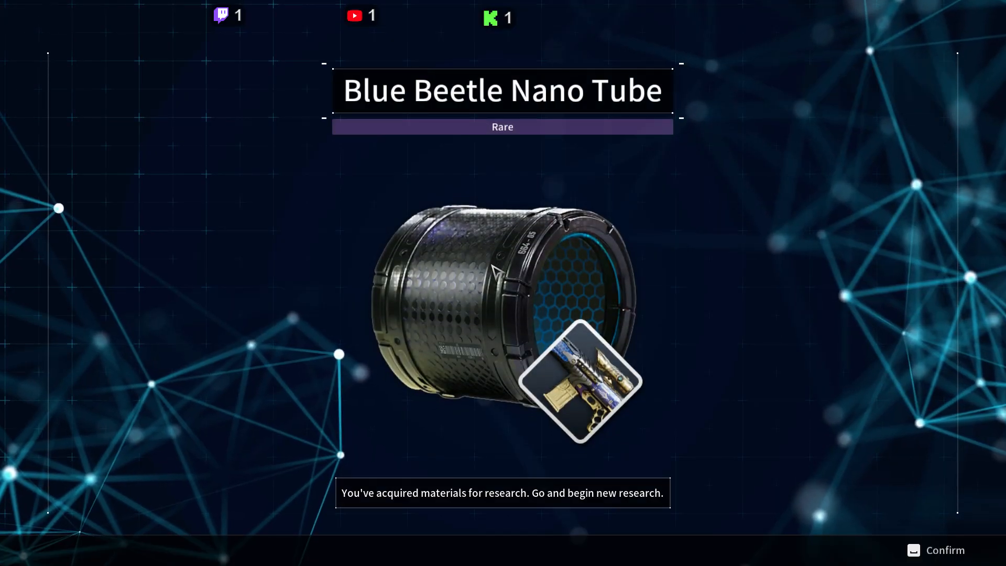
{"action": "left_click", "coordinate": [496, 269]}
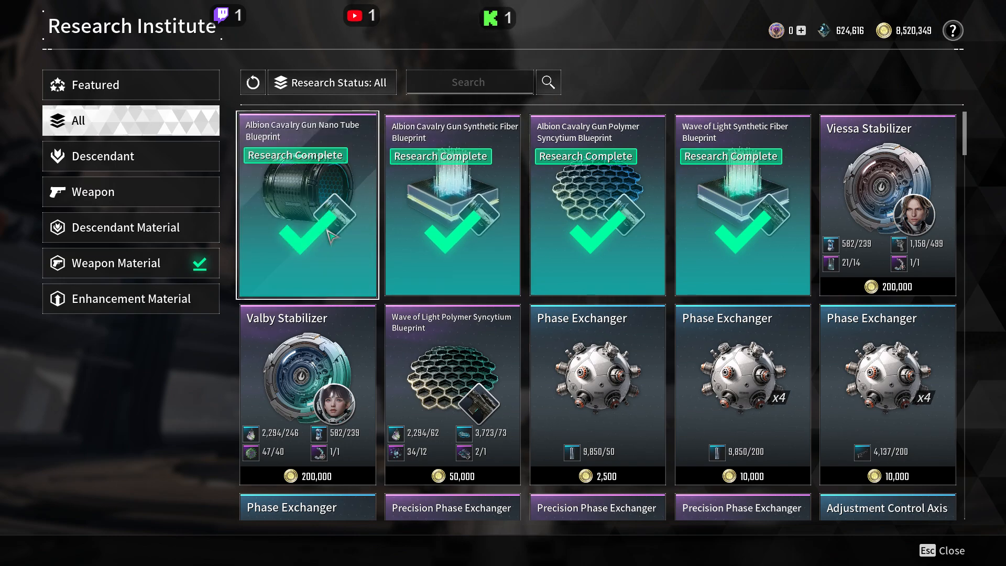
{"action": "left_click", "coordinate": [331, 236]}
{"action": "left_click", "coordinate": [445, 338]}
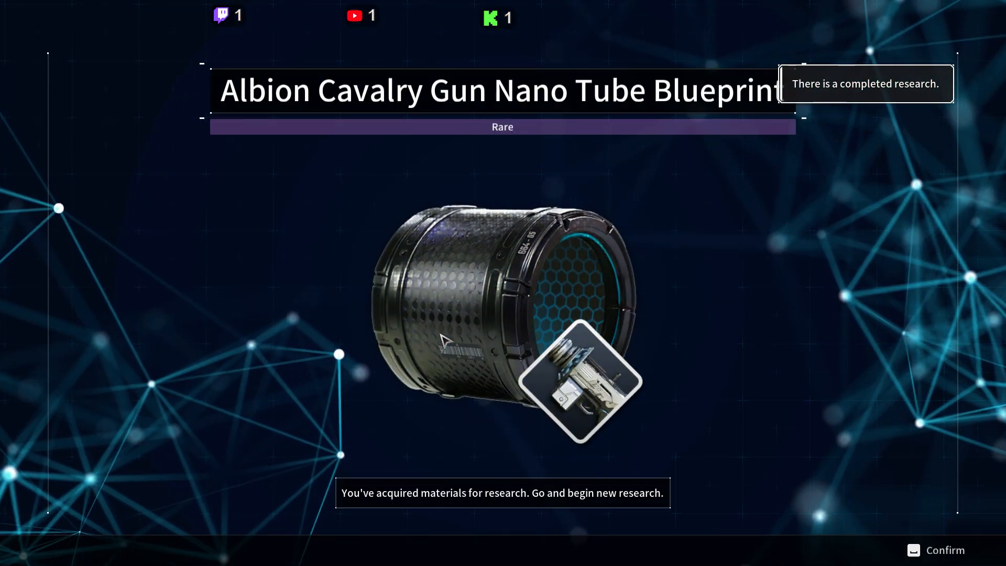
{"action": "left_click", "coordinate": [444, 341]}
Collect the completed Albion Cavalry Gun Synthetic Fiber and Polymer Syncytium Blueprints.
{"action": "left_click", "coordinate": [316, 211]}
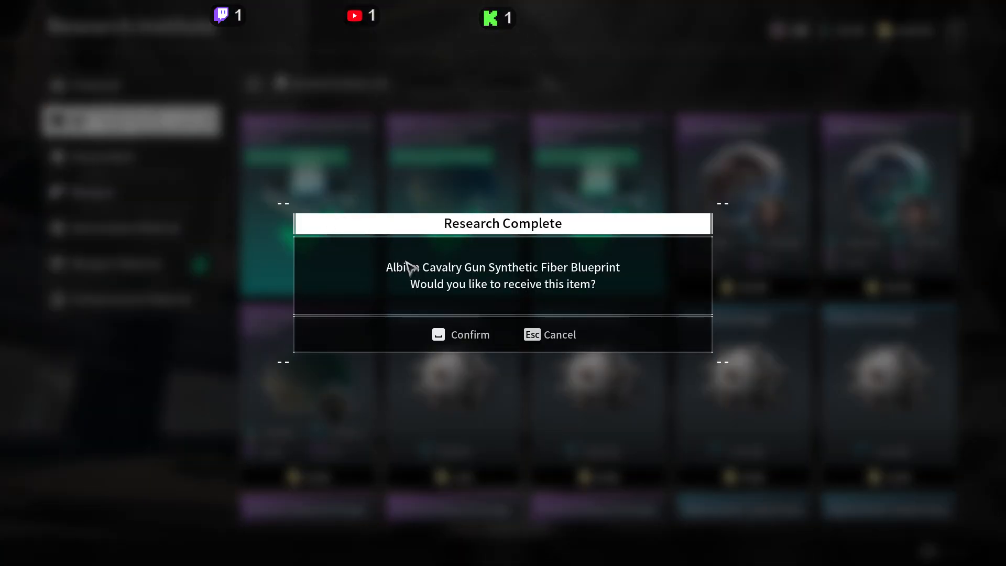
{"action": "left_click", "coordinate": [454, 342]}
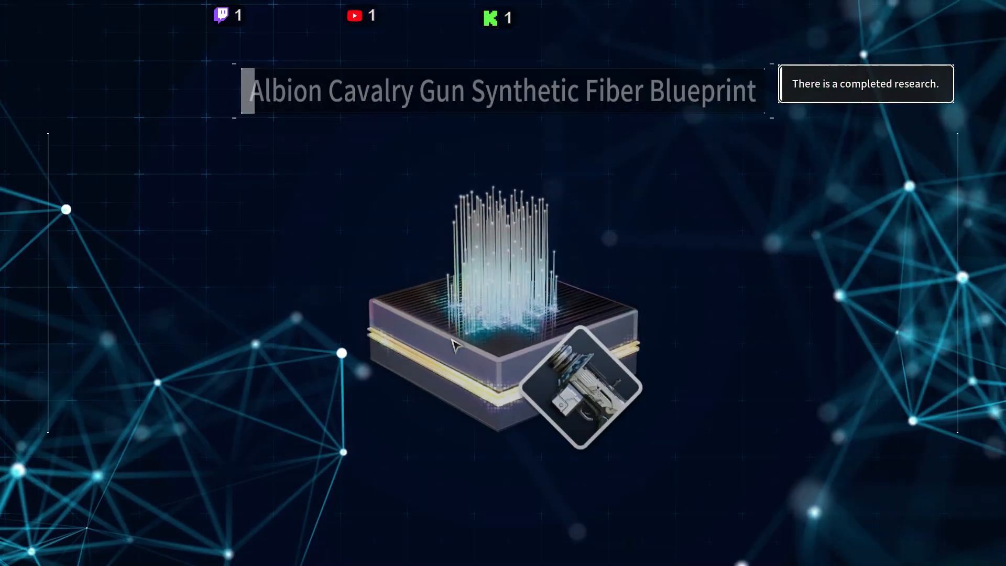
{"action": "left_click", "coordinate": [454, 344]}
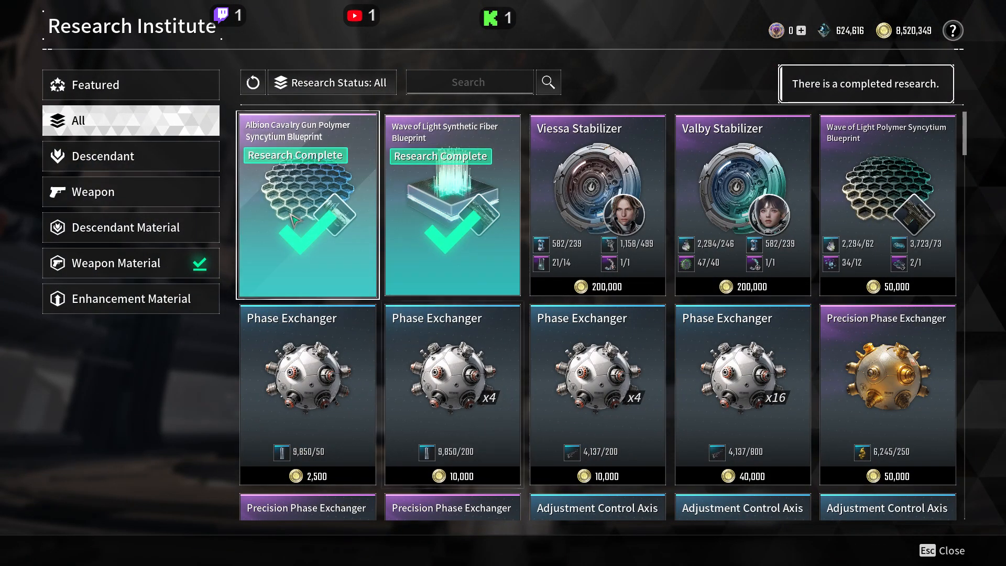
{"action": "left_click", "coordinate": [294, 229]}
{"action": "left_click", "coordinate": [454, 335]}
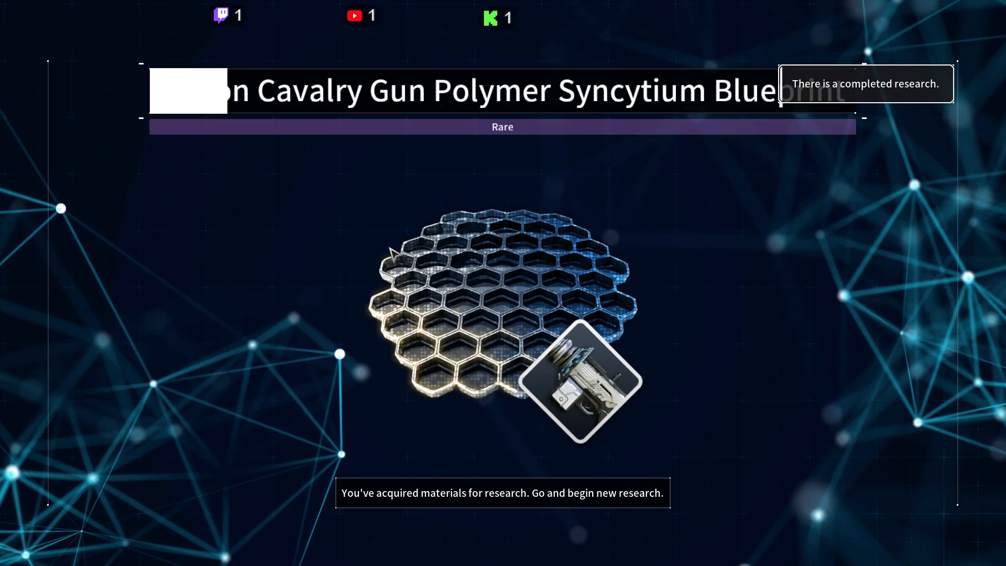
{"action": "left_click", "coordinate": [388, 254]}
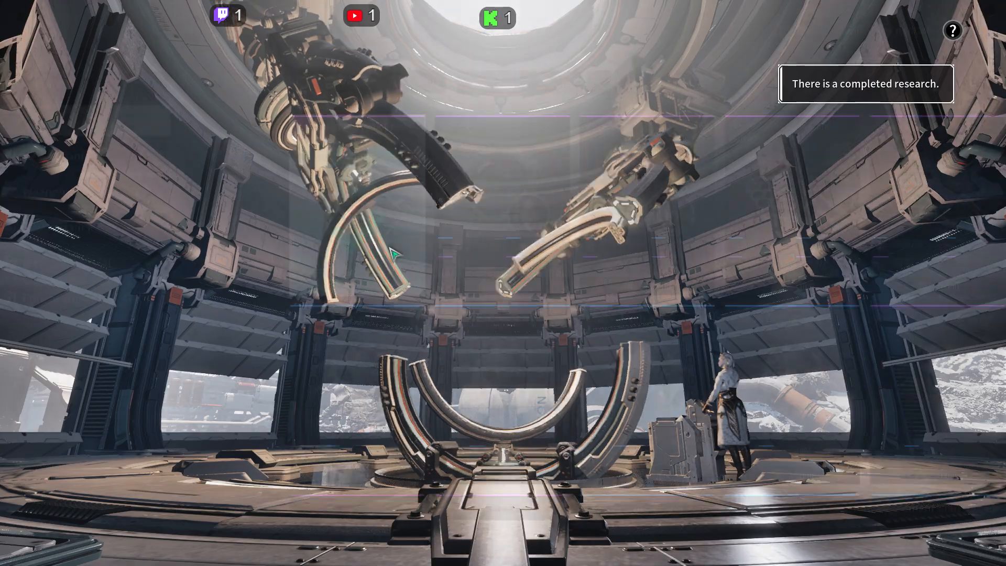
Collect the completed Wave of Light Synthetic Fiber Blueprint and return to the full research list.
{"action": "left_click", "coordinate": [332, 238]}
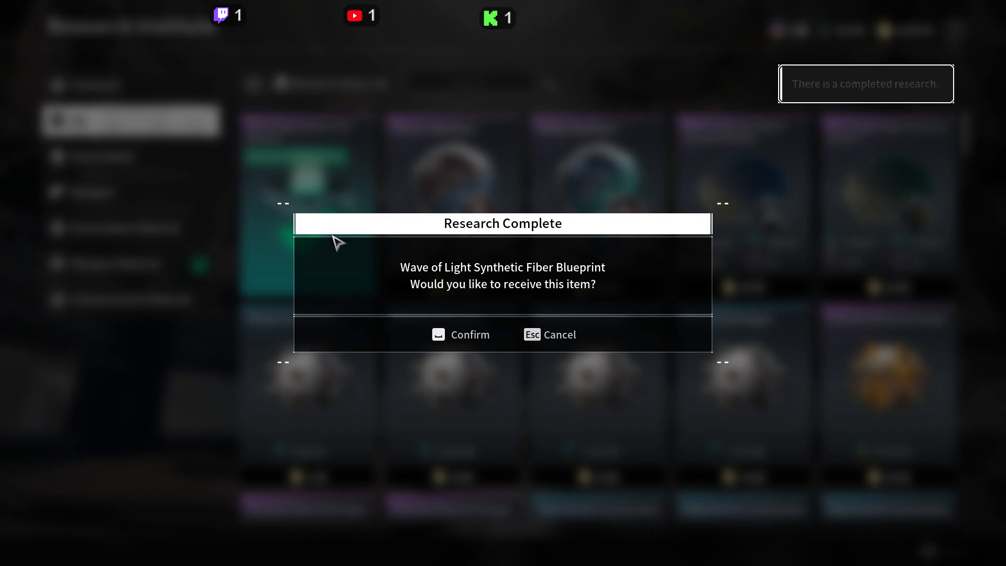
{"action": "key", "text": "space"}
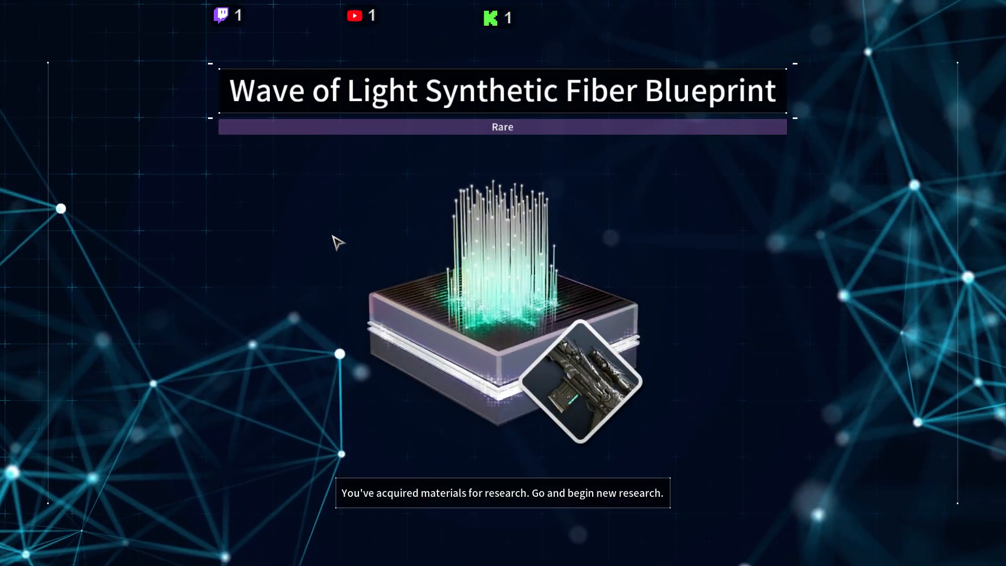
{"action": "left_click", "coordinate": [885, 561]}
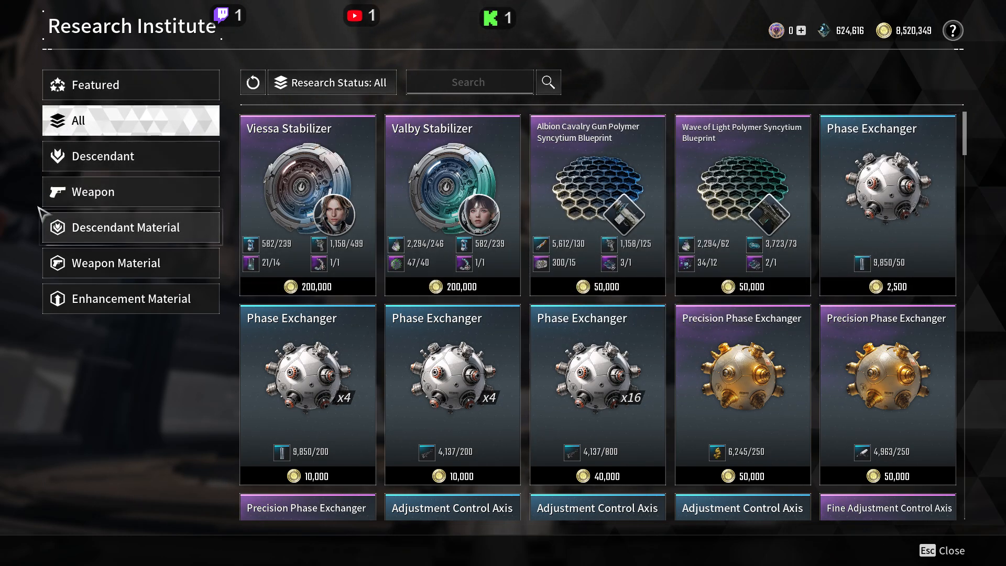
Browse the Descendant research list to examine the characters and their required materials.
{"action": "left_click", "coordinate": [148, 169]}
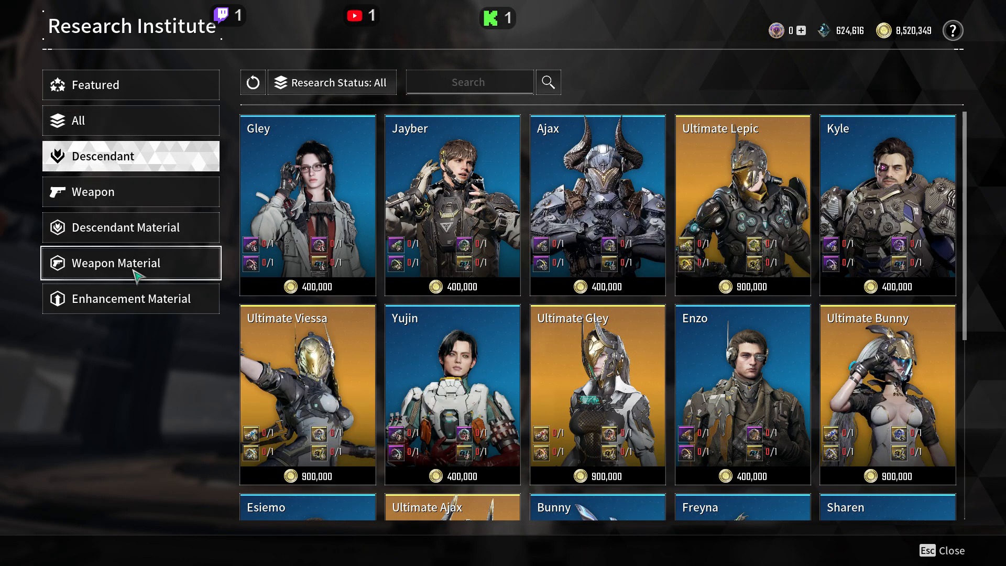
{"action": "scroll", "coordinate": [353, 371], "scroll_direction": "down", "scroll_amount": 1}
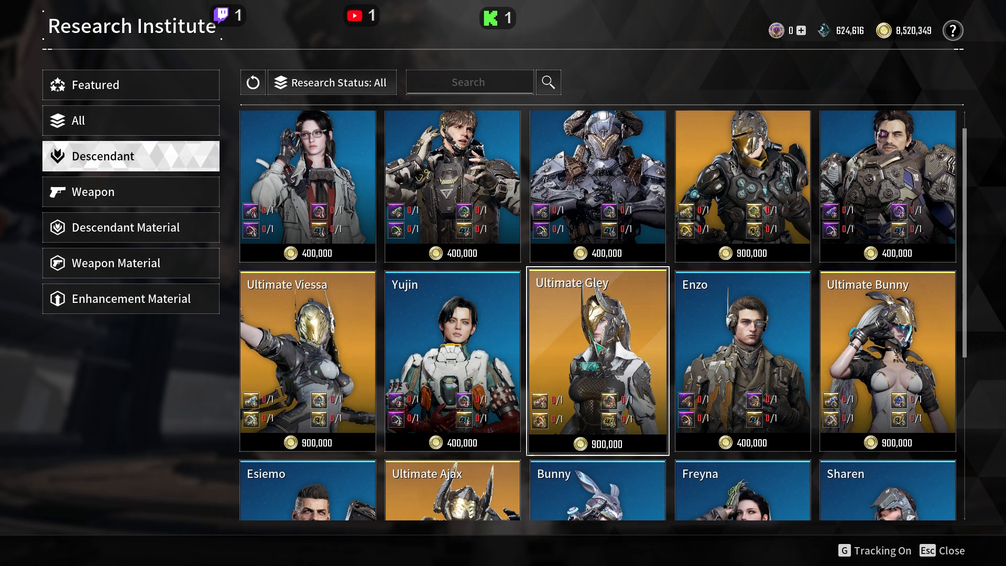
{"action": "scroll", "coordinate": [609, 332], "scroll_direction": "up", "scroll_amount": 1}
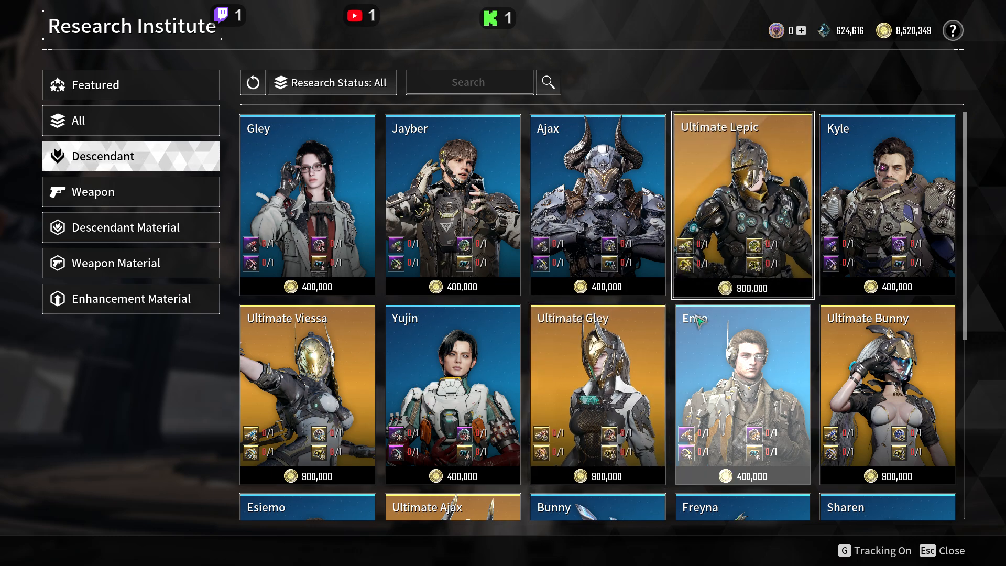
{"action": "scroll", "coordinate": [702, 338], "scroll_direction": "down", "scroll_amount": 1}
{"action": "scroll", "coordinate": [335, 385], "scroll_direction": "down", "scroll_amount": 5}
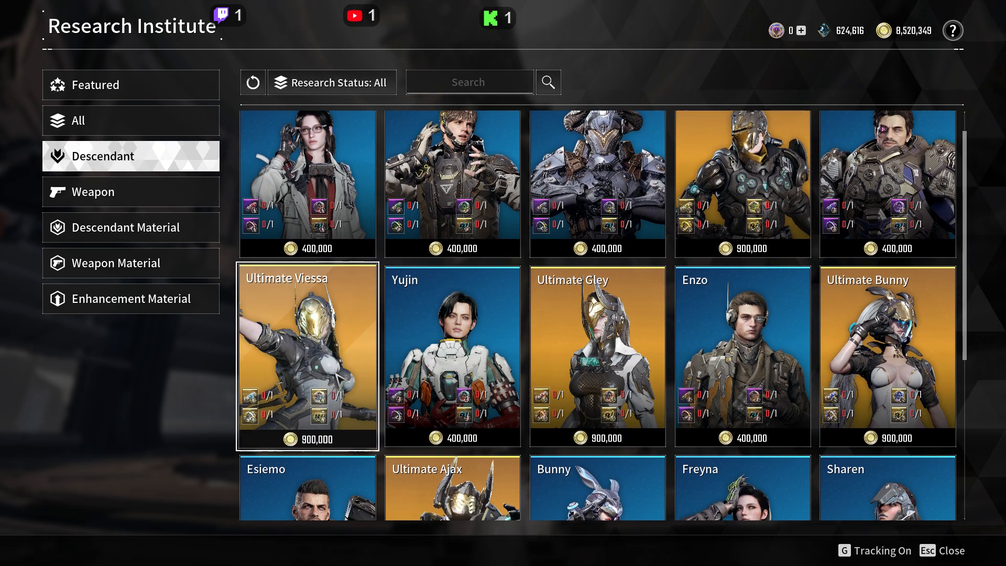
{"action": "scroll", "coordinate": [453, 367], "scroll_direction": "up", "scroll_amount": 3}
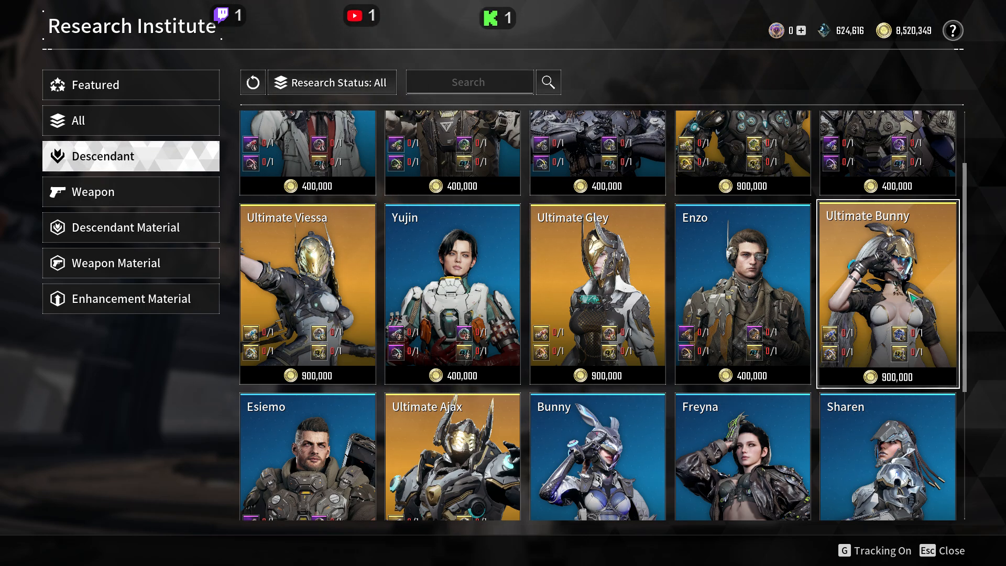
Browse the Weapon research list, then look over the Descendant Material and Weapon Material research.
{"action": "left_click", "coordinate": [132, 195]}
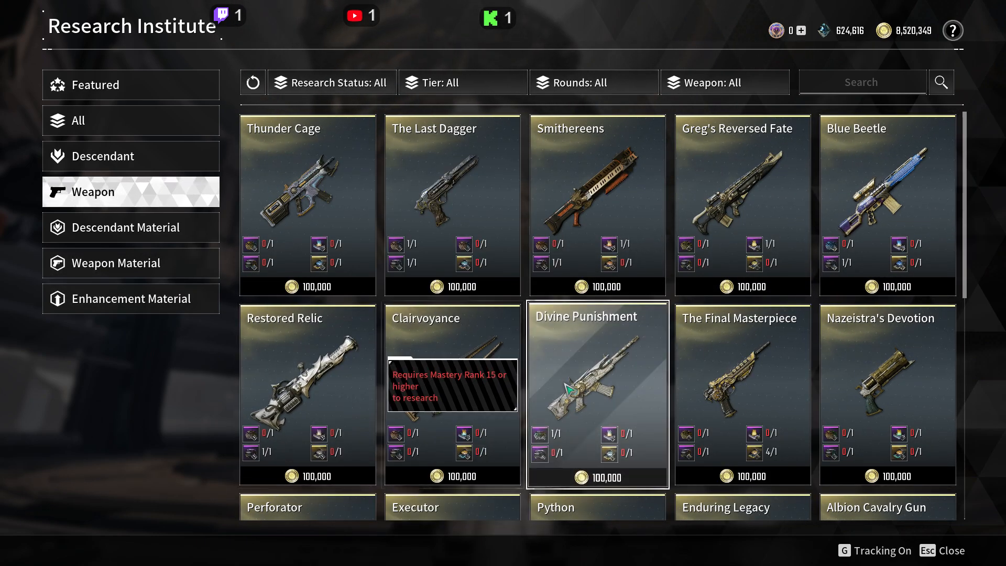
{"action": "scroll", "coordinate": [616, 372], "scroll_direction": "down", "scroll_amount": 1}
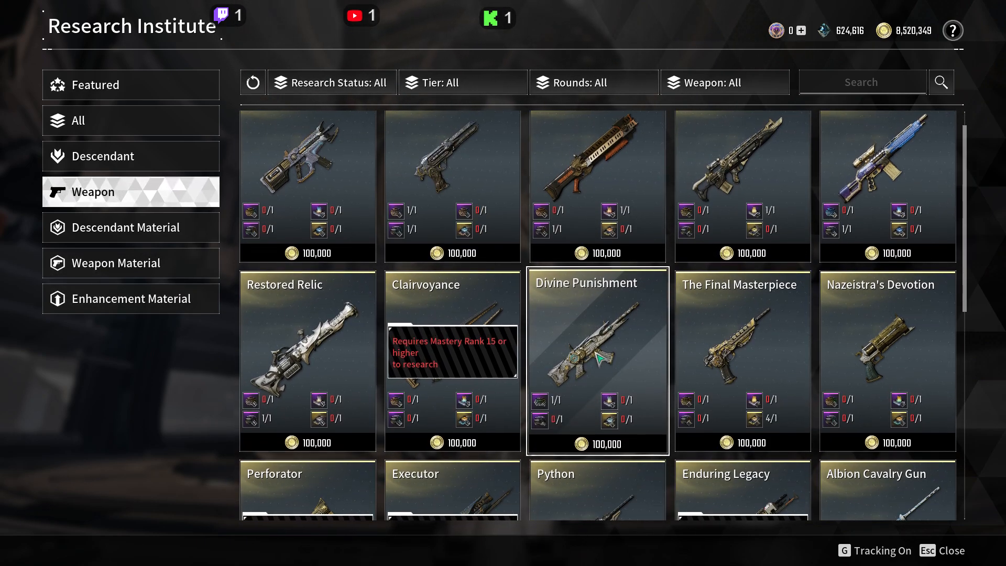
{"action": "scroll", "coordinate": [598, 356], "scroll_direction": "down", "scroll_amount": 1}
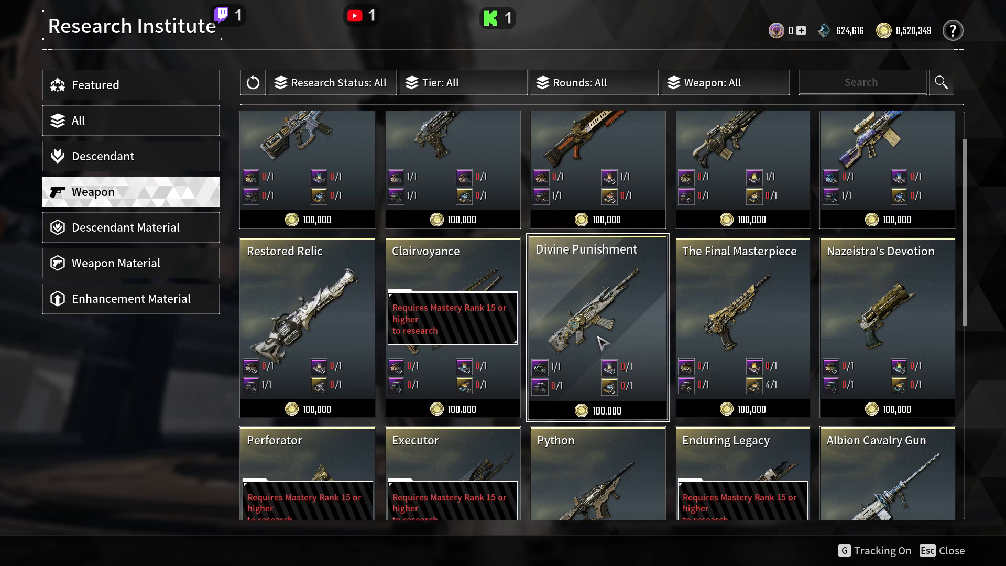
{"action": "scroll", "coordinate": [602, 343], "scroll_direction": "down", "scroll_amount": 2}
{"action": "scroll", "coordinate": [605, 335], "scroll_direction": "down", "scroll_amount": 3}
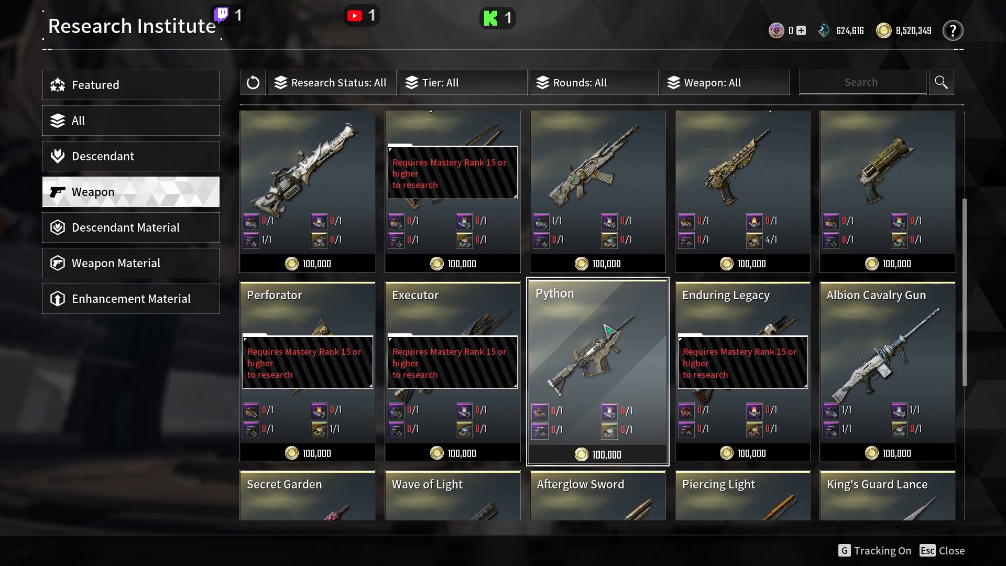
{"action": "scroll", "coordinate": [607, 328], "scroll_direction": "down", "scroll_amount": 4}
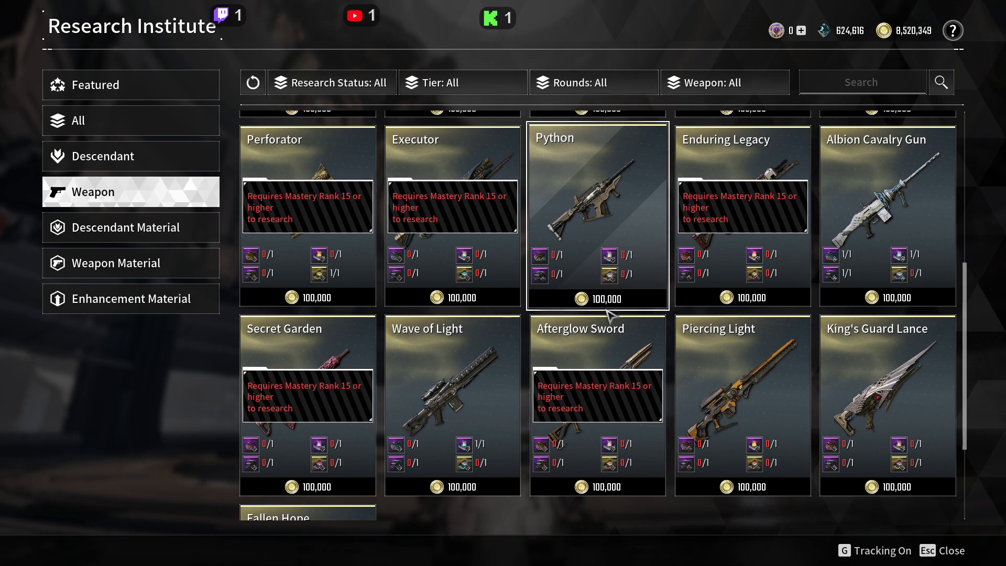
{"action": "scroll", "coordinate": [325, 346], "scroll_direction": "up", "scroll_amount": 2}
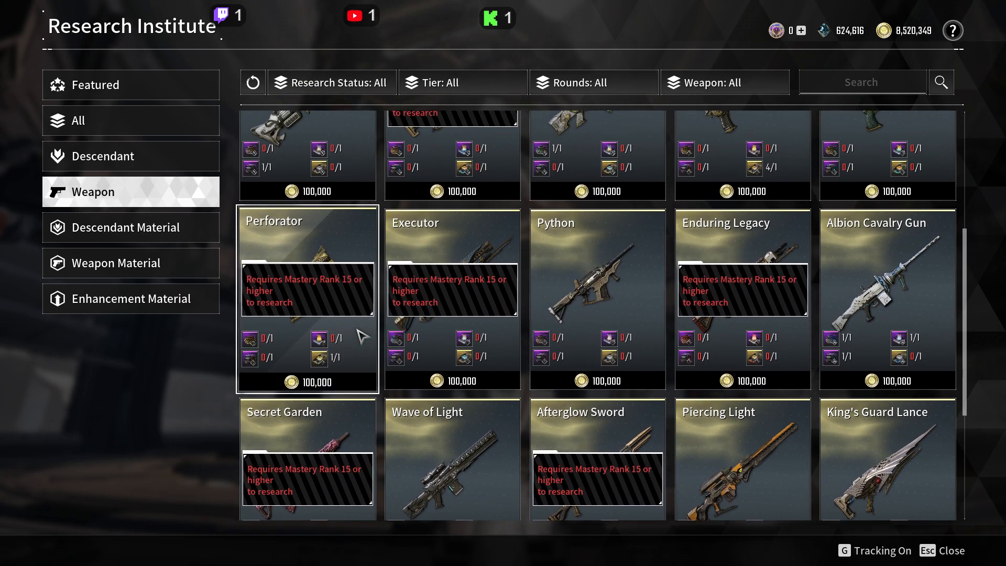
{"action": "scroll", "coordinate": [366, 334], "scroll_direction": "up", "scroll_amount": 3}
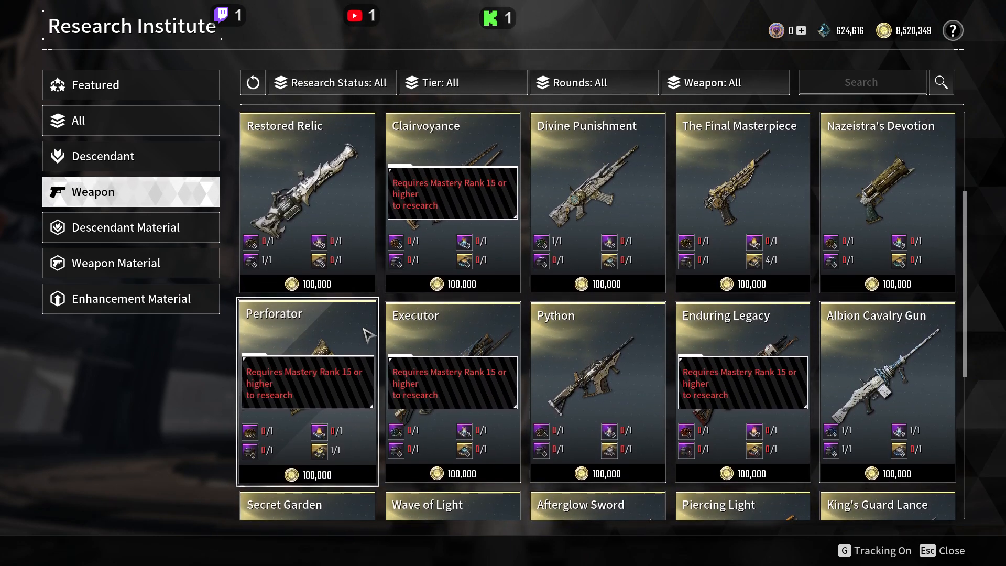
{"action": "scroll", "coordinate": [373, 330], "scroll_direction": "up", "scroll_amount": 3}
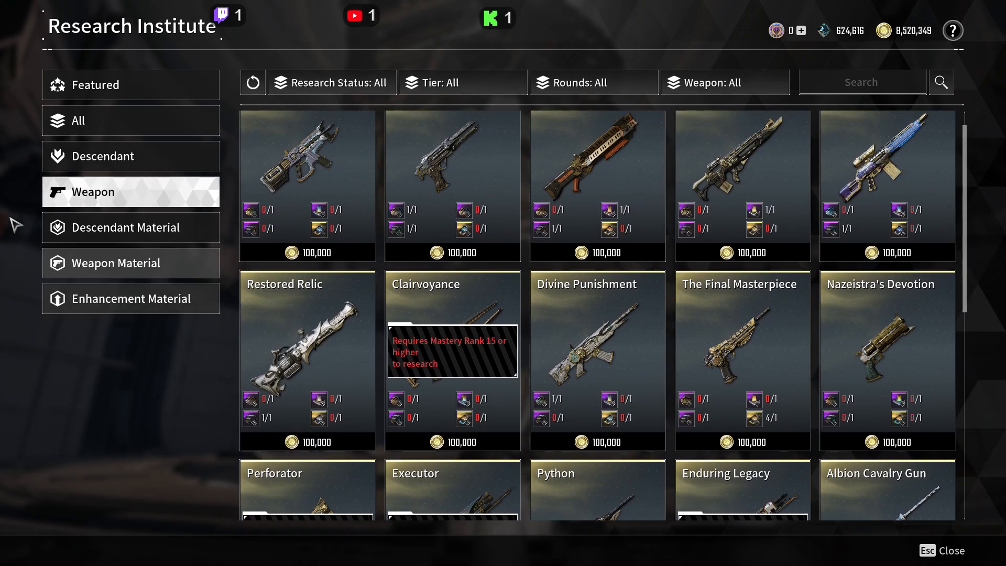
{"action": "left_click", "coordinate": [100, 230]}
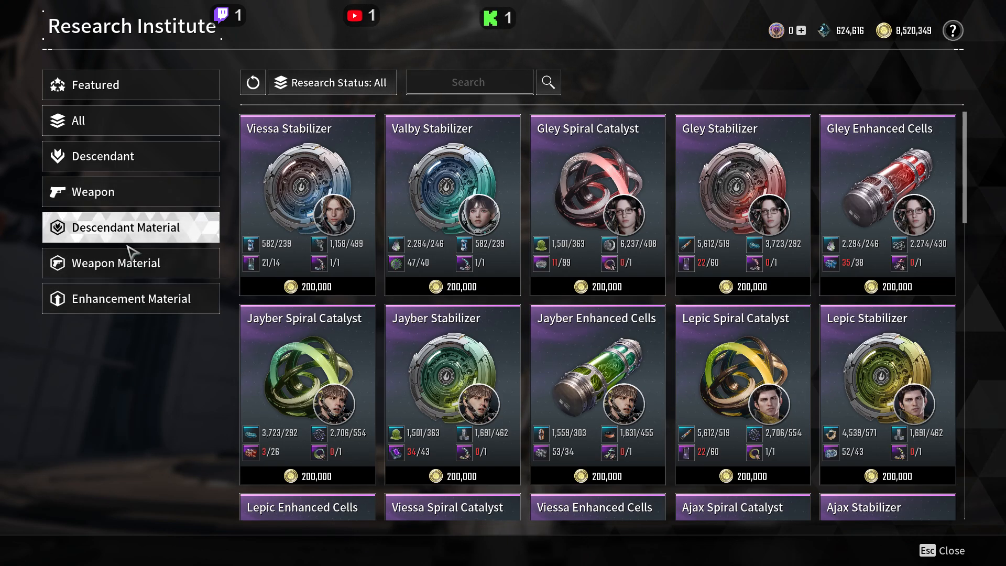
{"action": "left_click", "coordinate": [109, 271]}
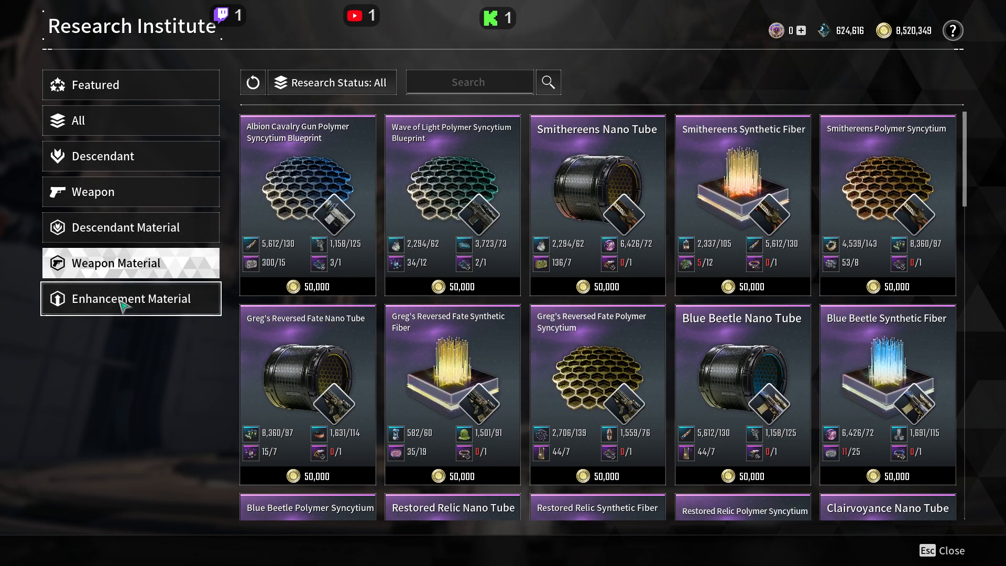
Close the Research Institute and switch to OBS Studio.
{"action": "key", "text": "Escape"}
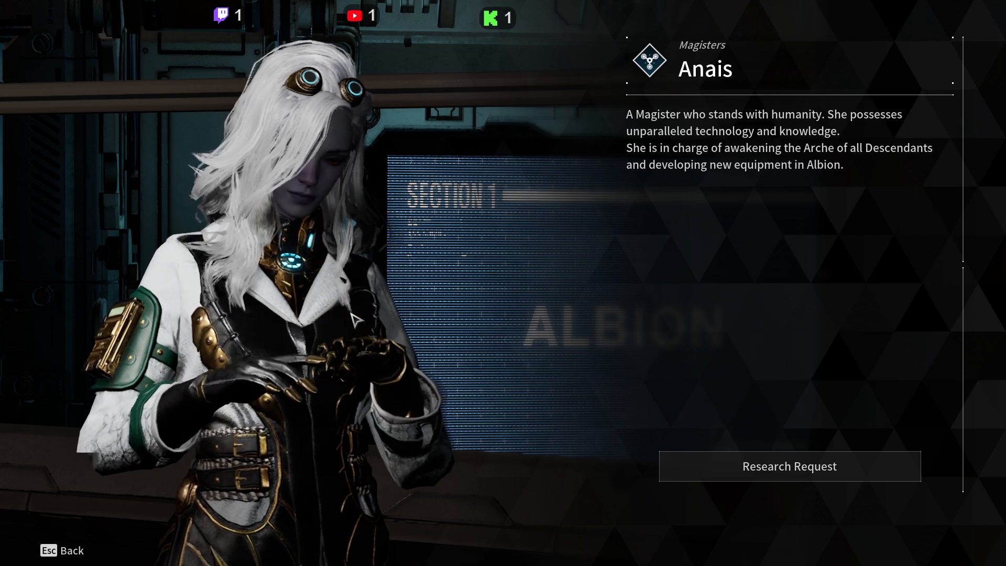
{"action": "key", "text": "alt+Tab"}
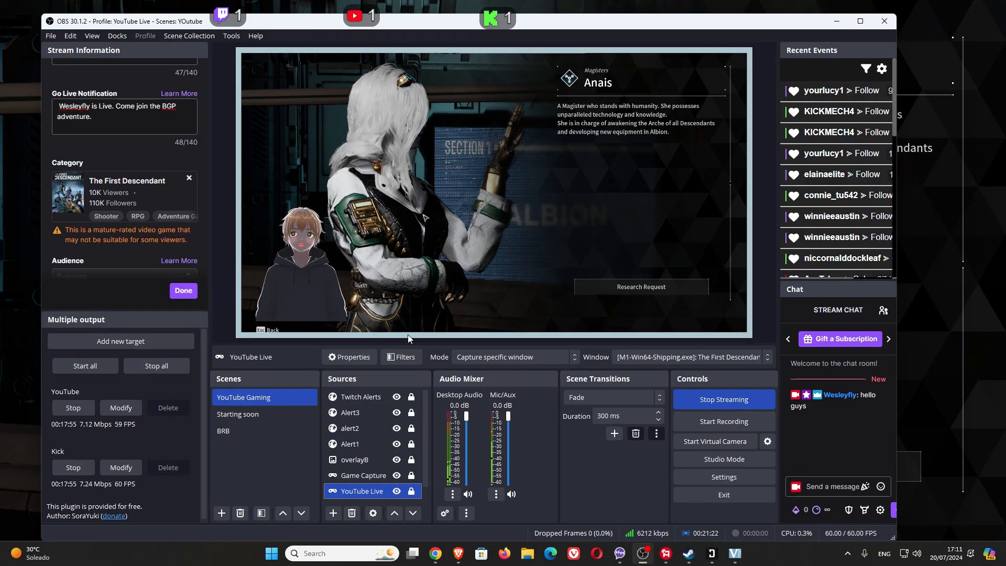